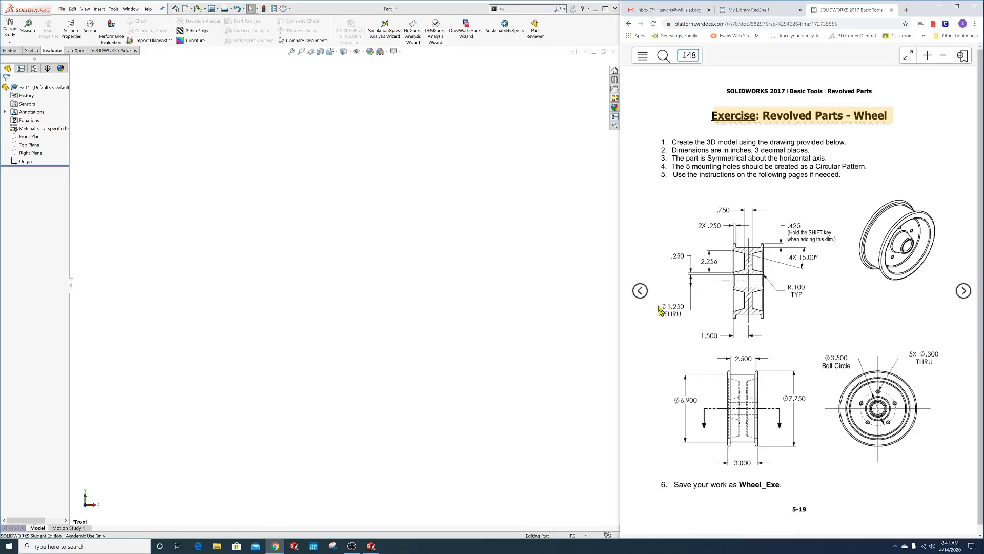
Turn to the next page of the wheel exercise instructions and start a sketch on the Front Plane.
left_click(962, 292)
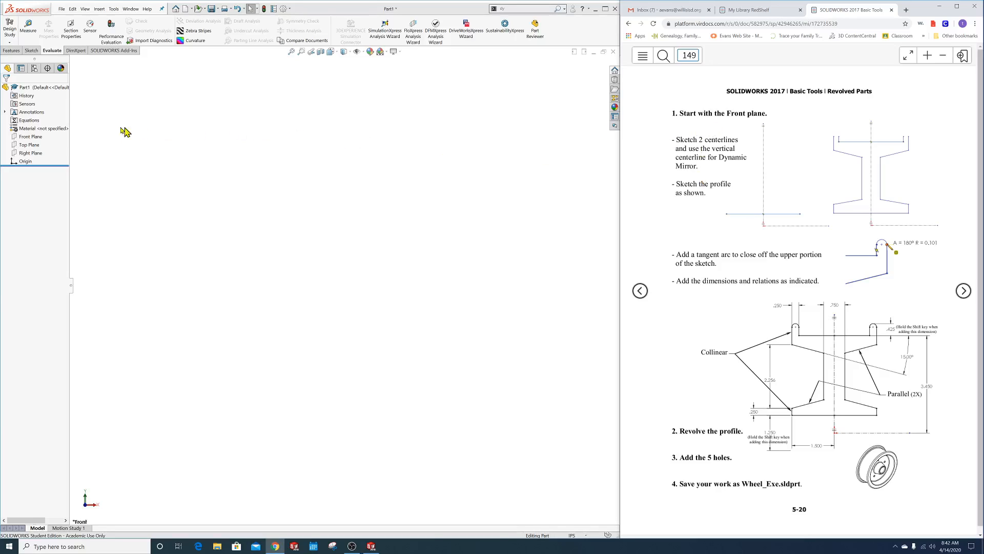
left_click(28, 137)
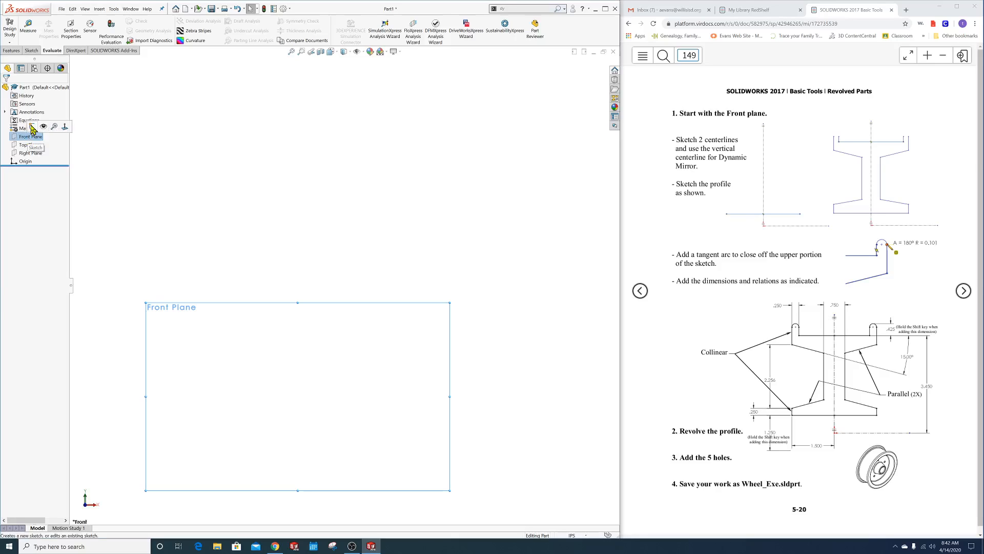
left_click(32, 128)
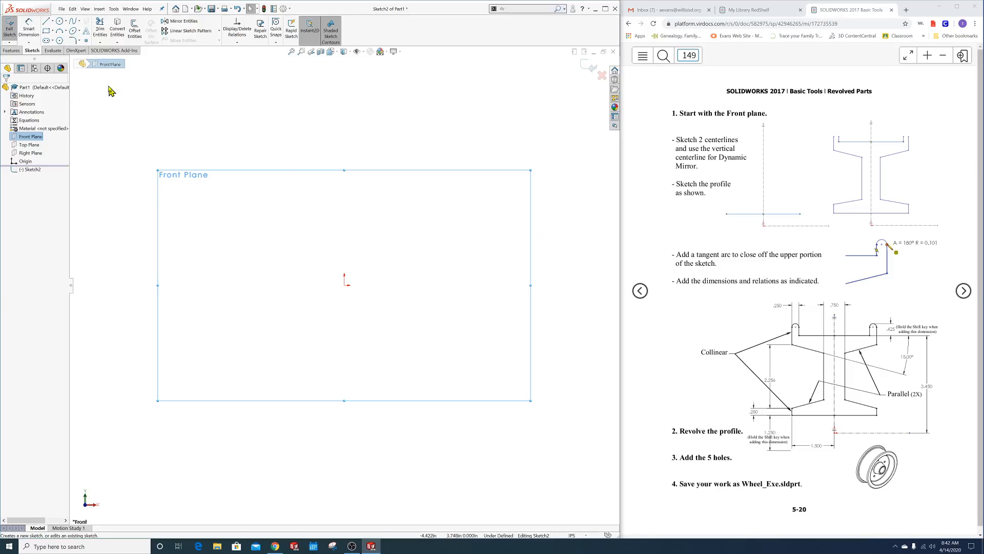
Draw a horizontal centerline about 2.96 in long and a vertical centerline about 3.5 in long, both starting at the origin.
left_click(51, 22)
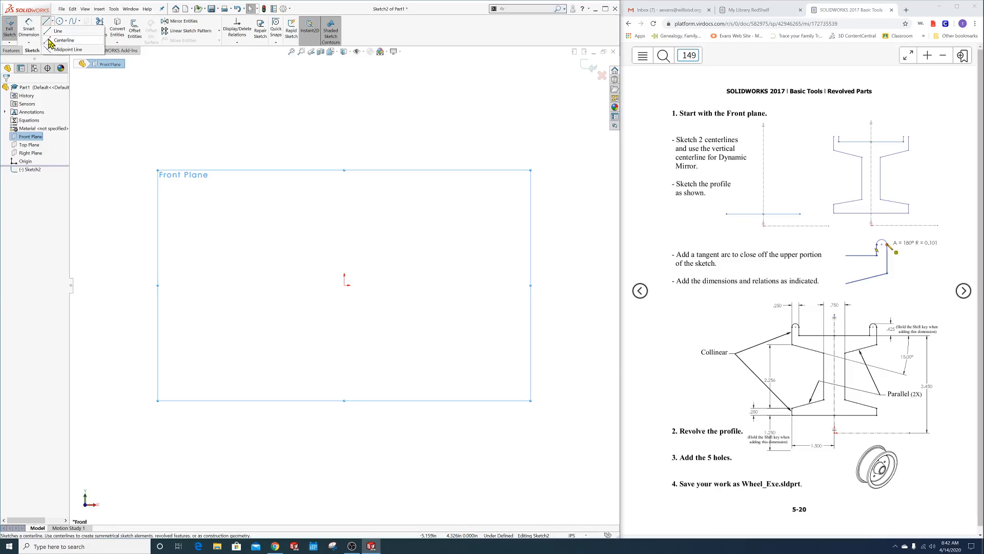
left_click(57, 40)
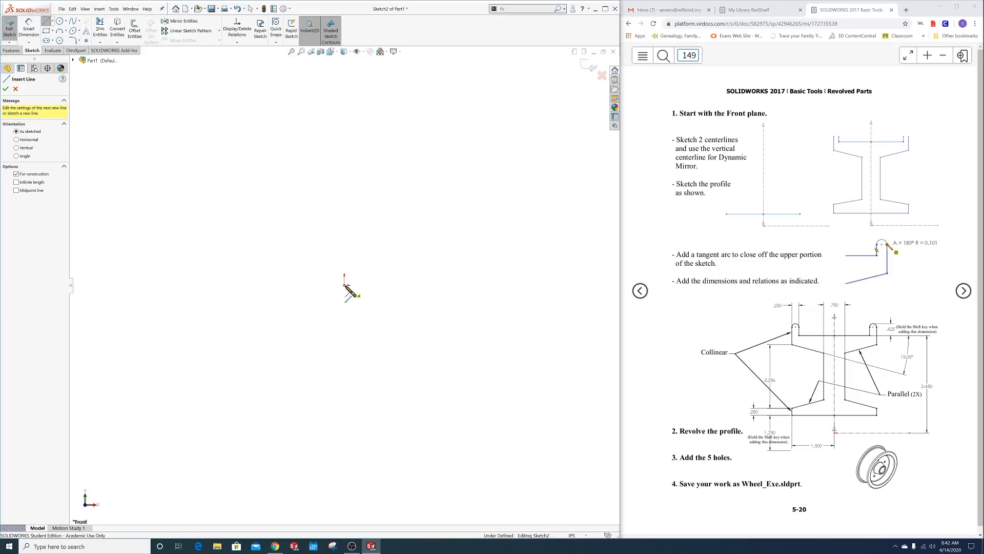
left_click(345, 285)
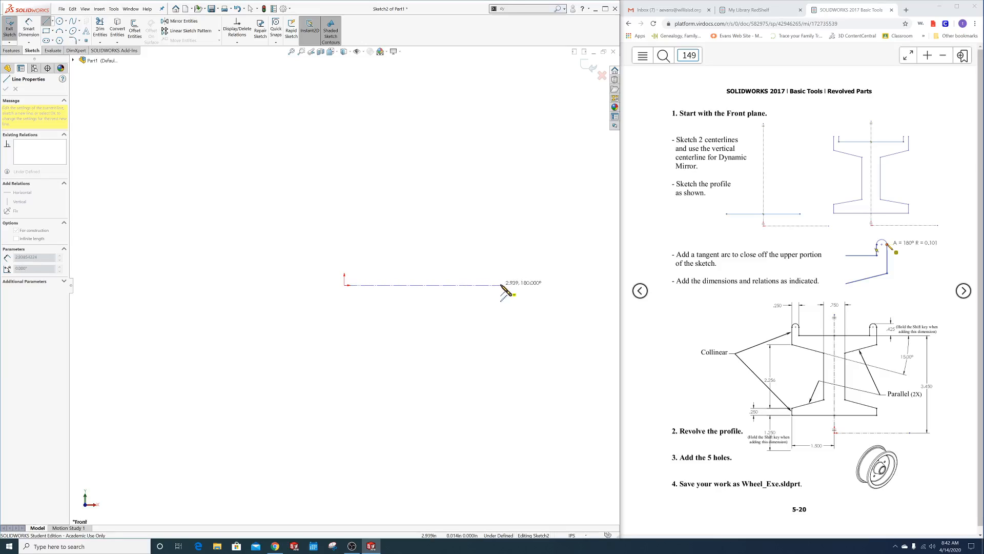
left_click(501, 285)
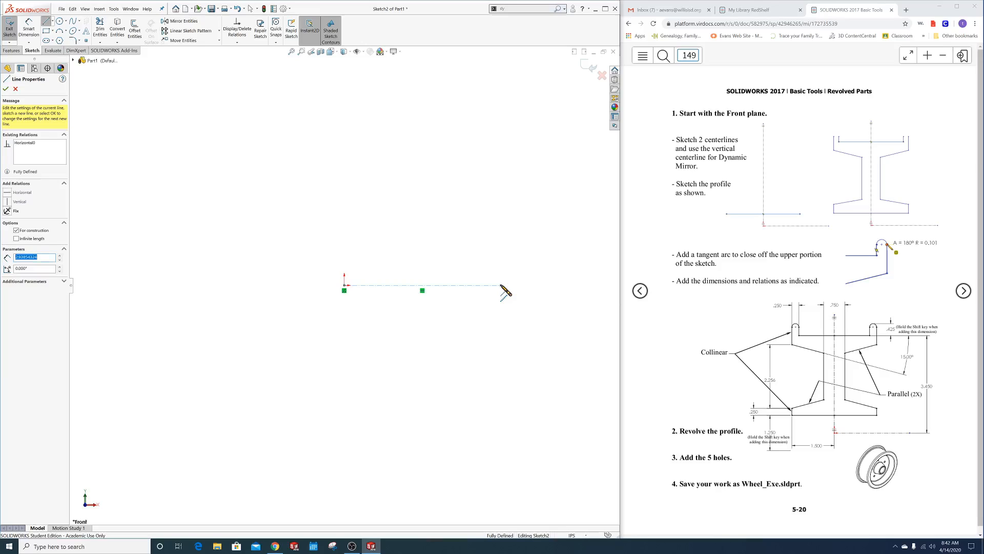
left_click(345, 285)
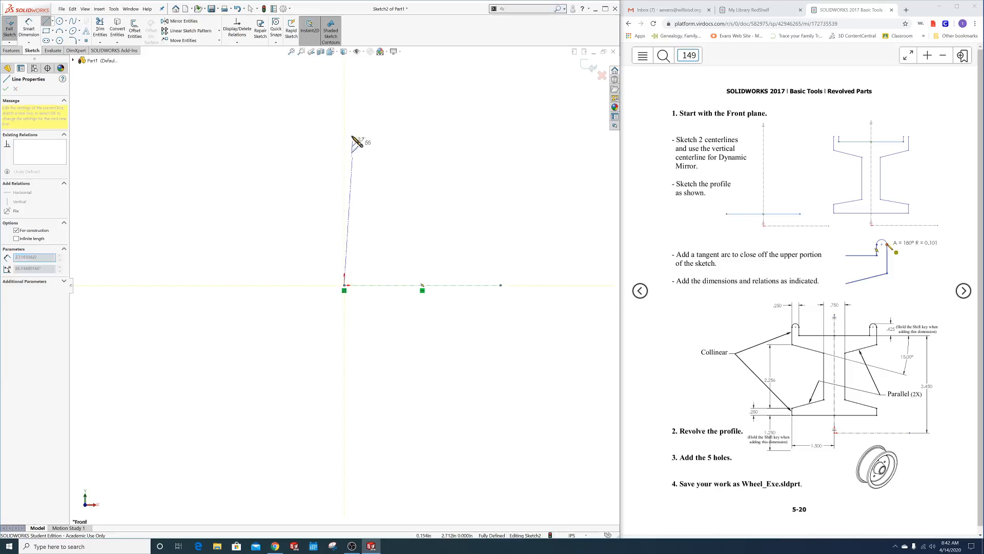
left_click(344, 100)
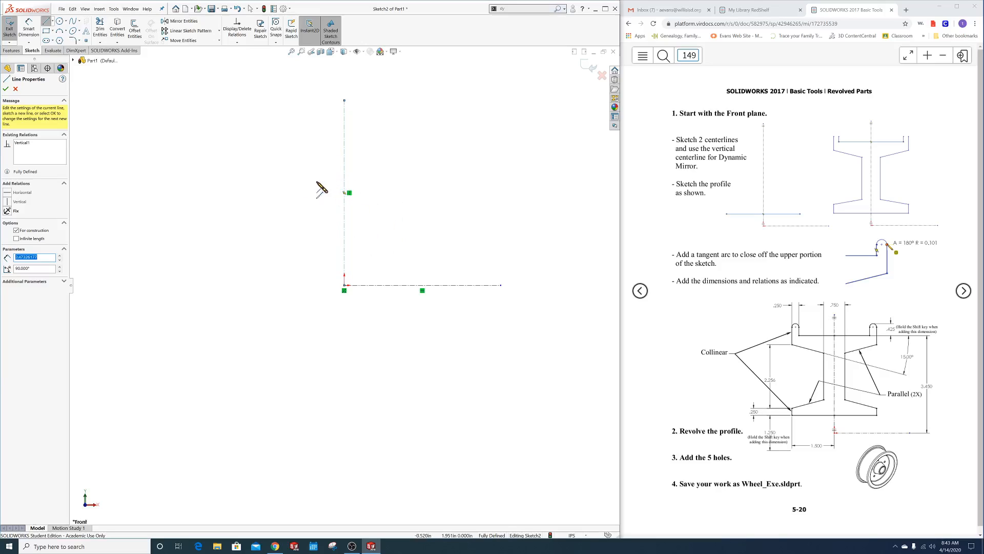
key("Escape")
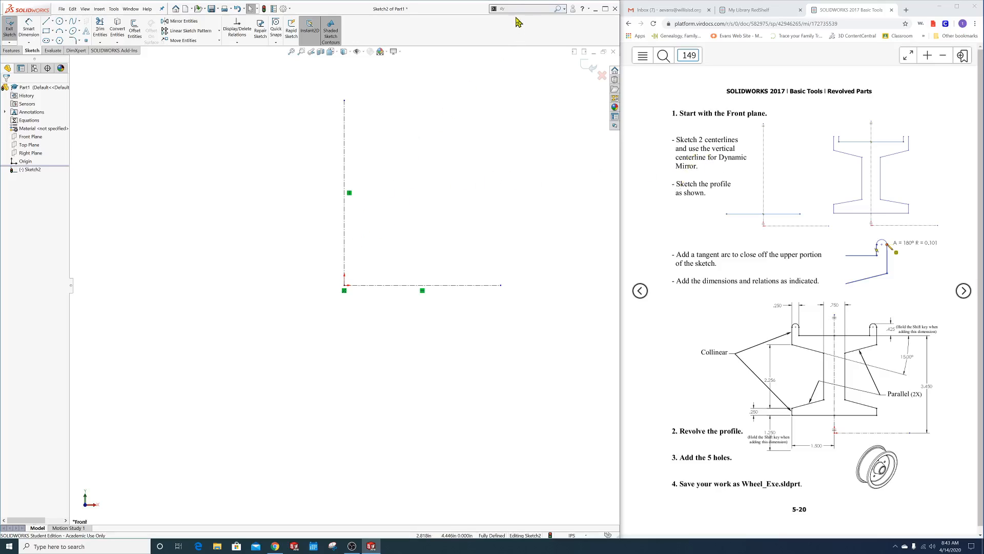
Find the Dynamic Mirror Entities command through the command search and set the vertical centerline as the mirror line.
left_click(565, 10)
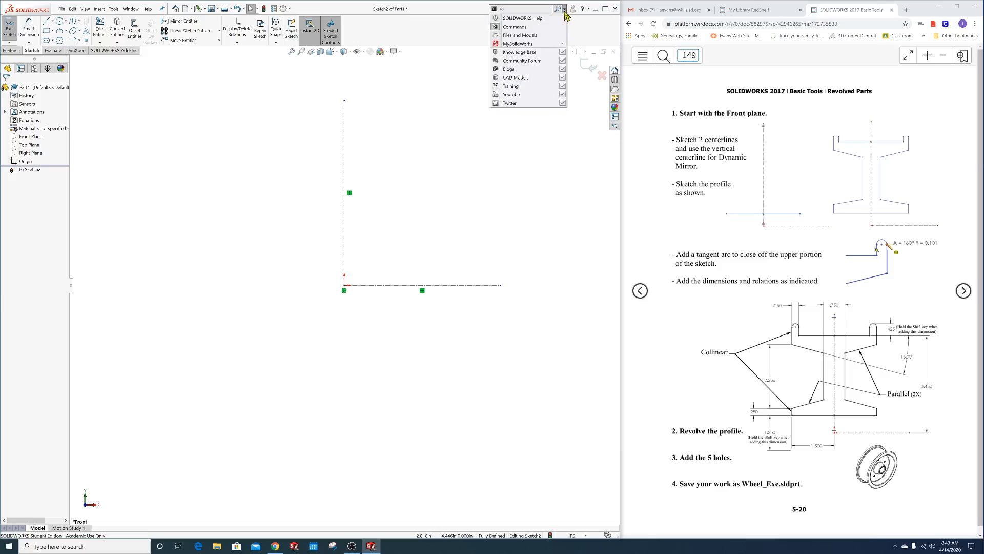
left_click(515, 26)
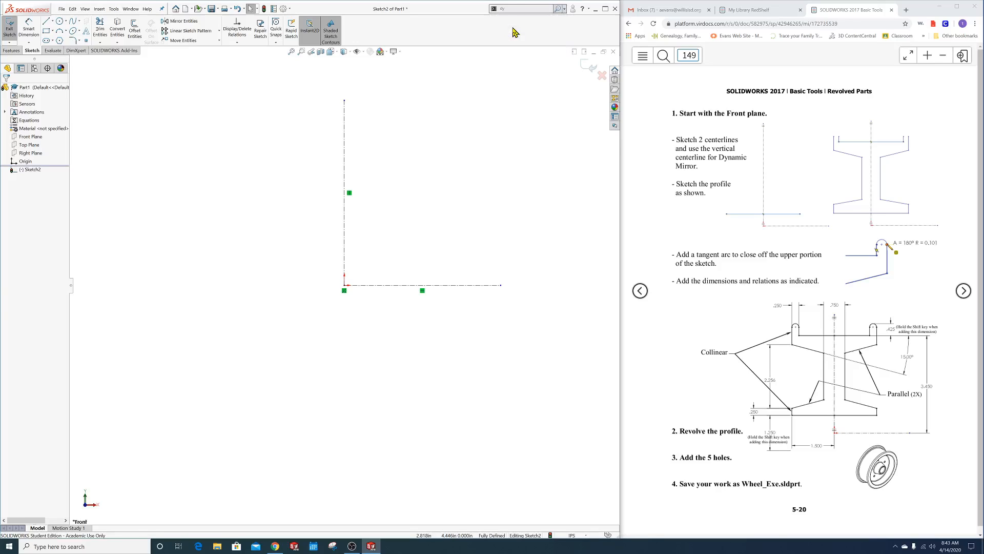
left_click(510, 9)
type("y")
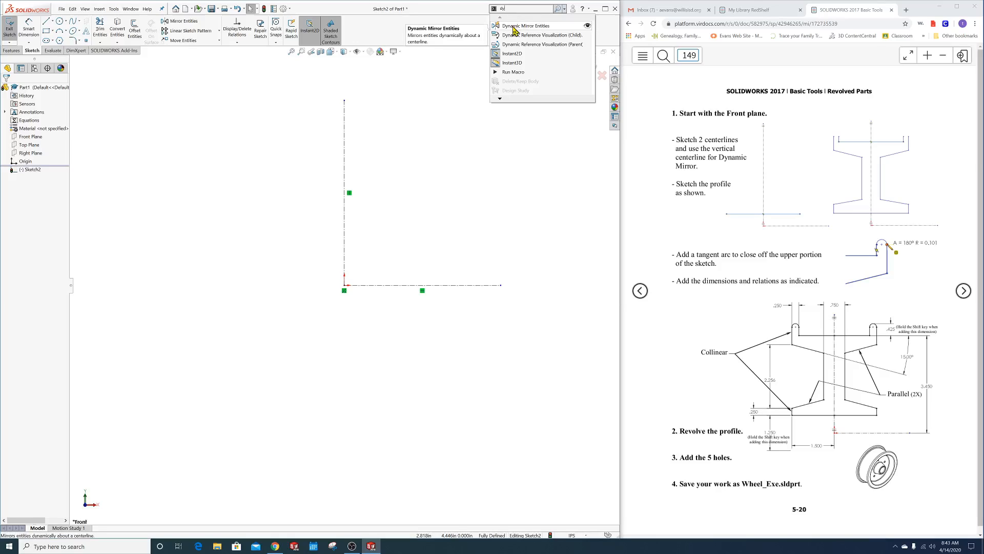
left_click(514, 27)
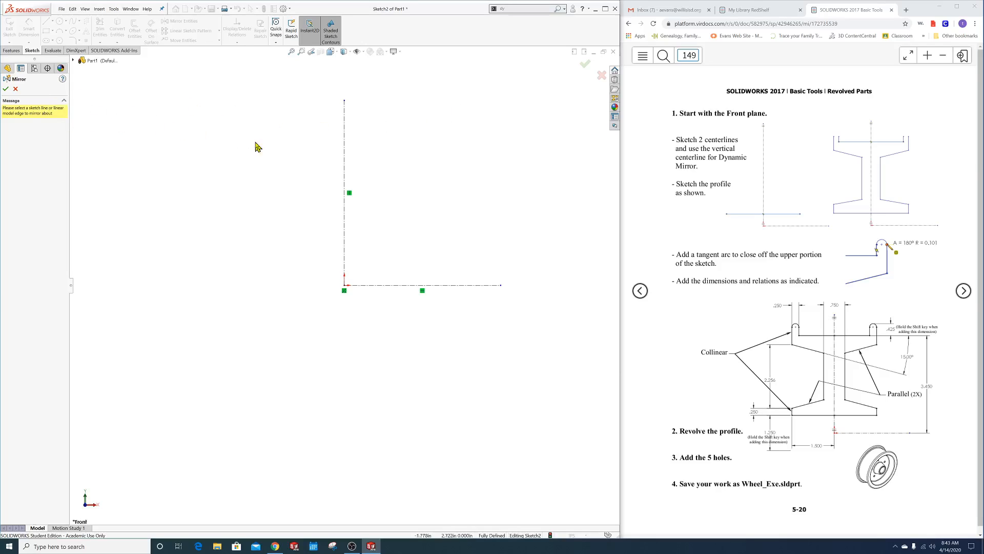
left_click(345, 159)
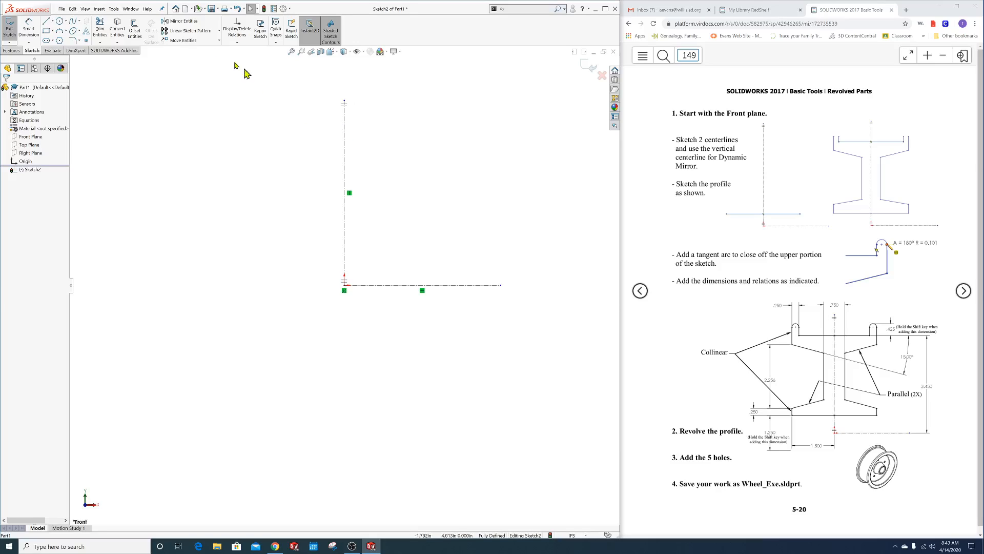
Sketch a horizontal line about 1.5 in long from the upper vertical centerline, ending in a short upward line of about 0.3 in.
left_click(52, 21)
left_click(55, 31)
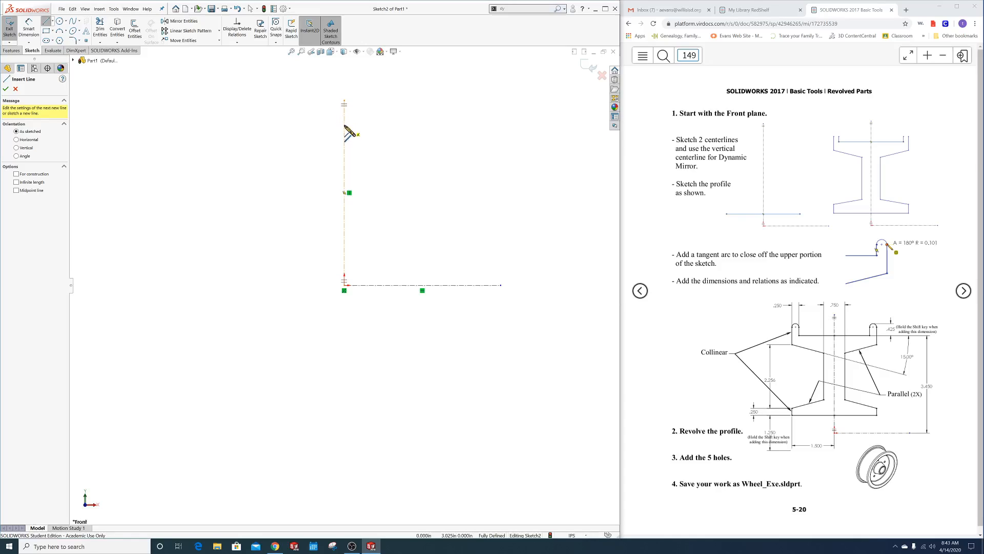
left_click(344, 126)
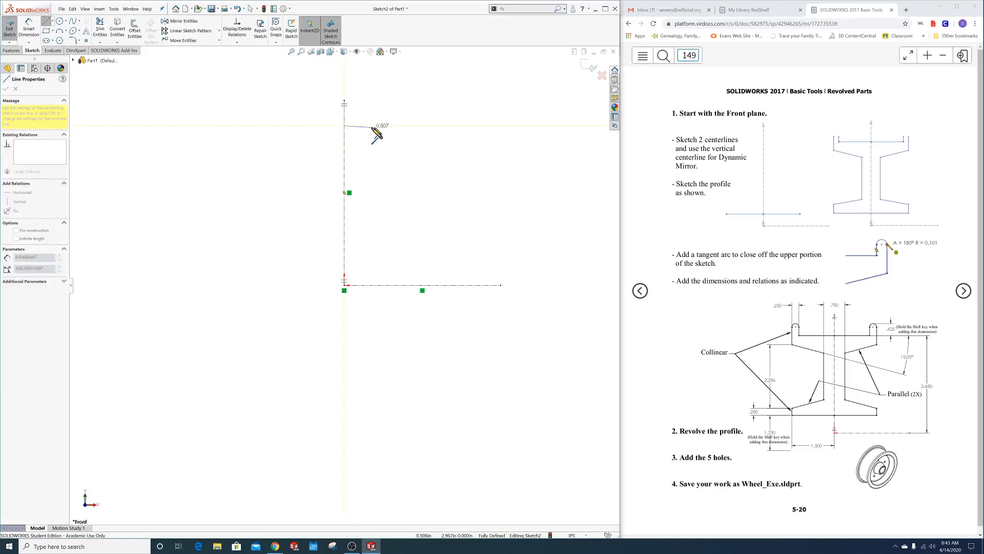
left_click(424, 126)
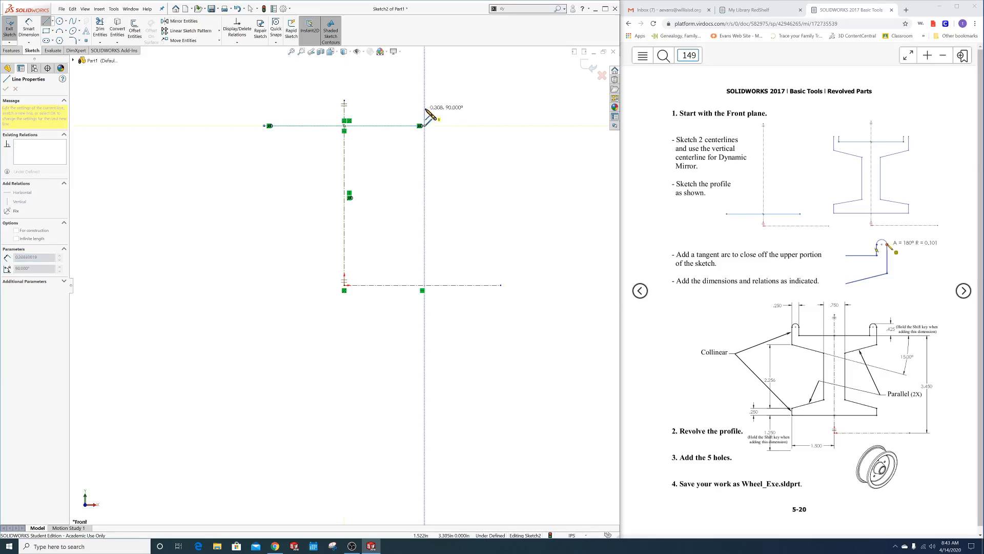
left_click(424, 108)
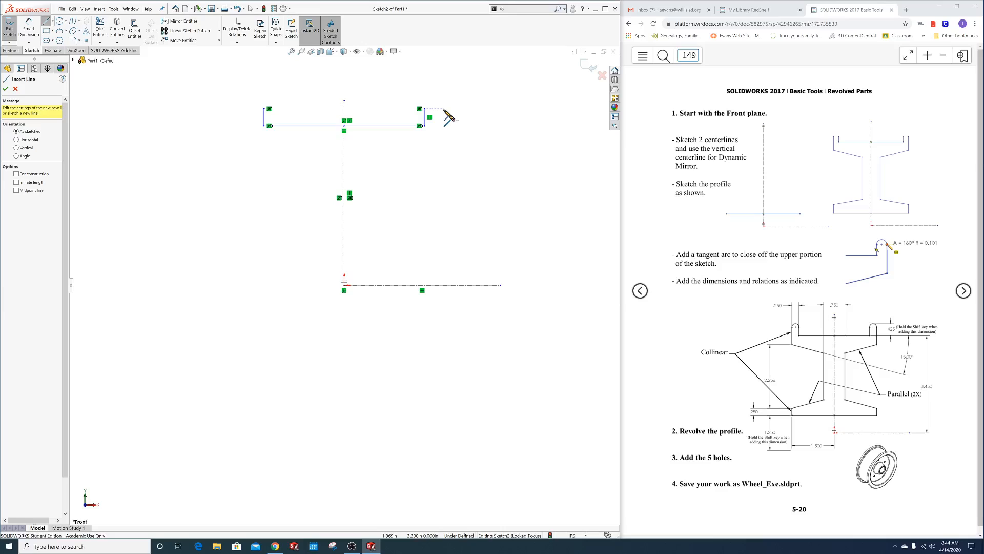
Sketch the outer rim edge about 0.6 in long, continuing through the inward slope, vertical web, outward slope and hub edge to the vertical centerline.
left_click(444, 109)
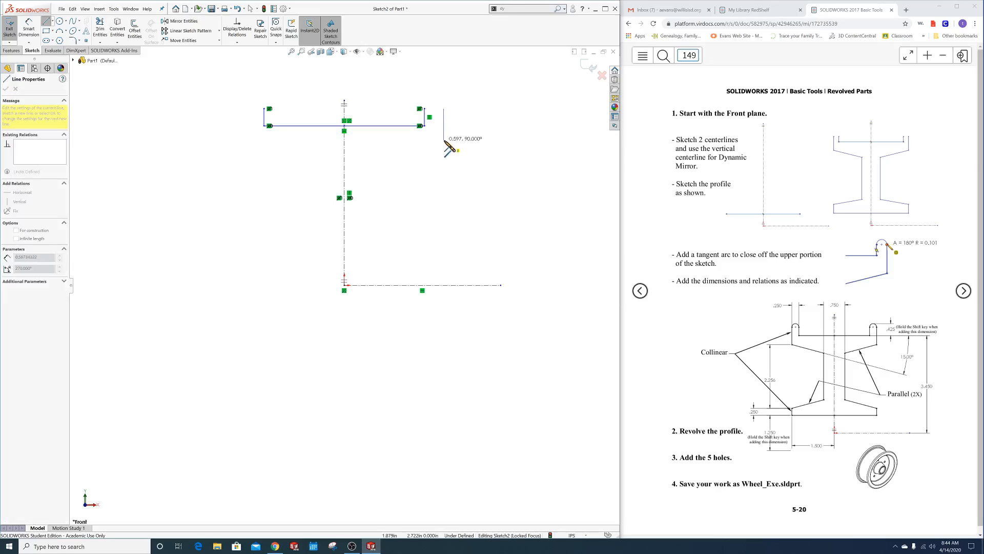
left_click(444, 140)
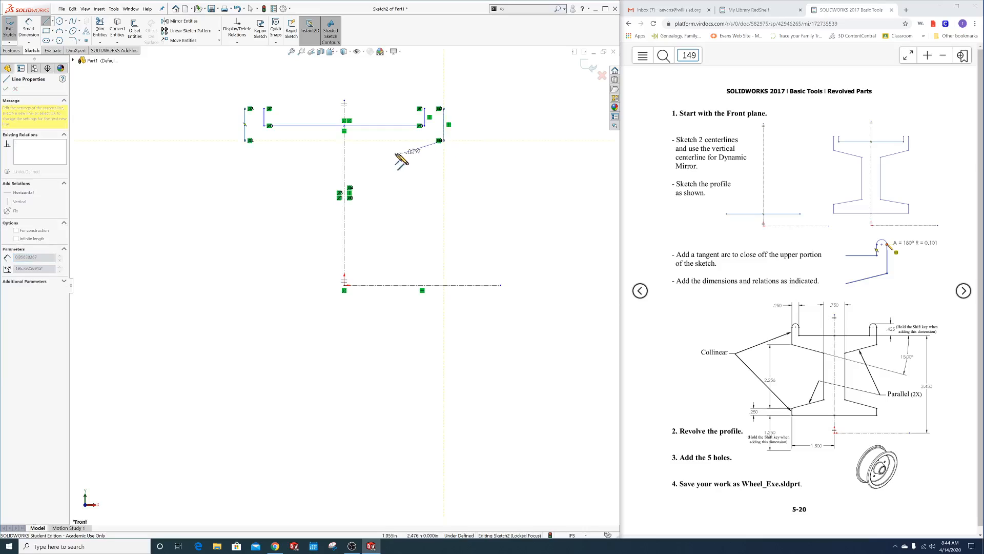
left_click(372, 163)
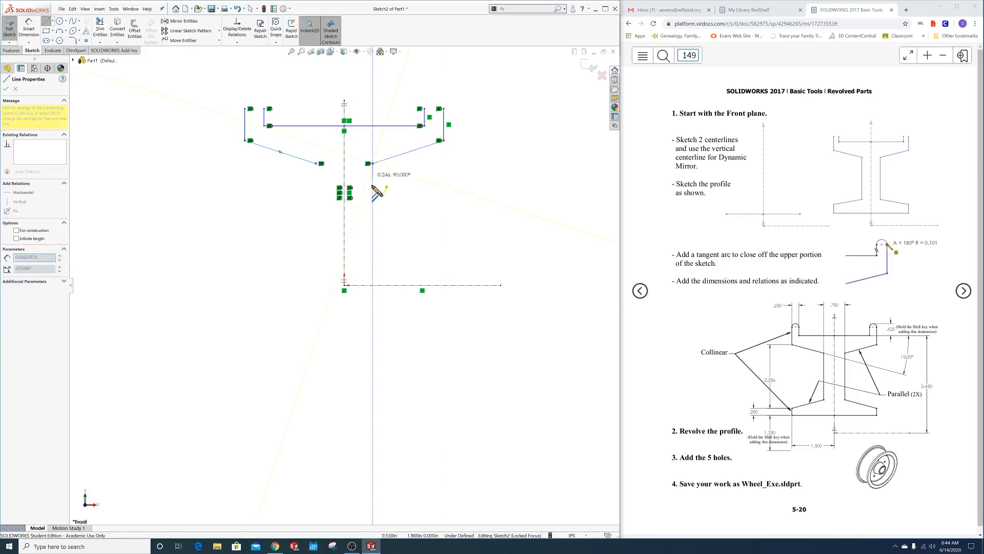
left_click(372, 245)
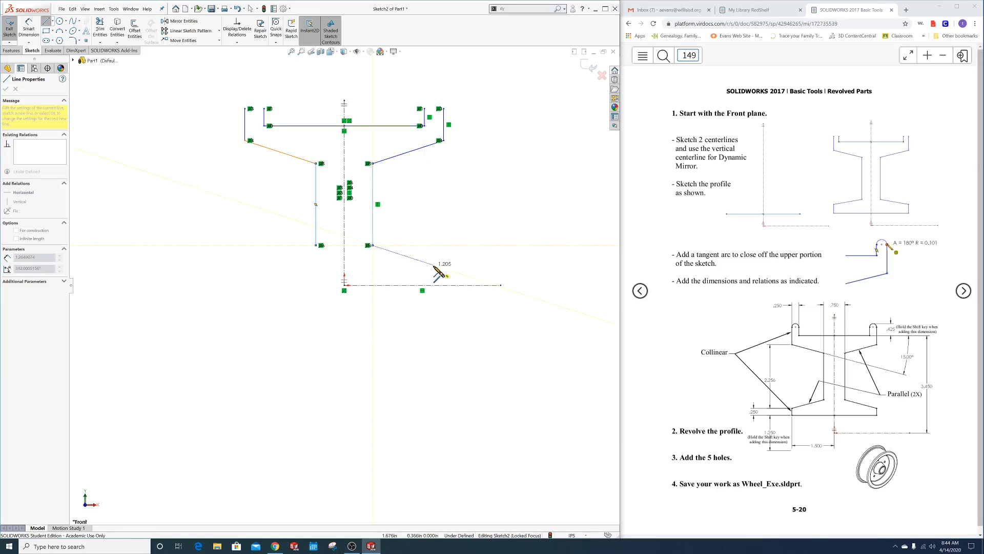
left_click(434, 267)
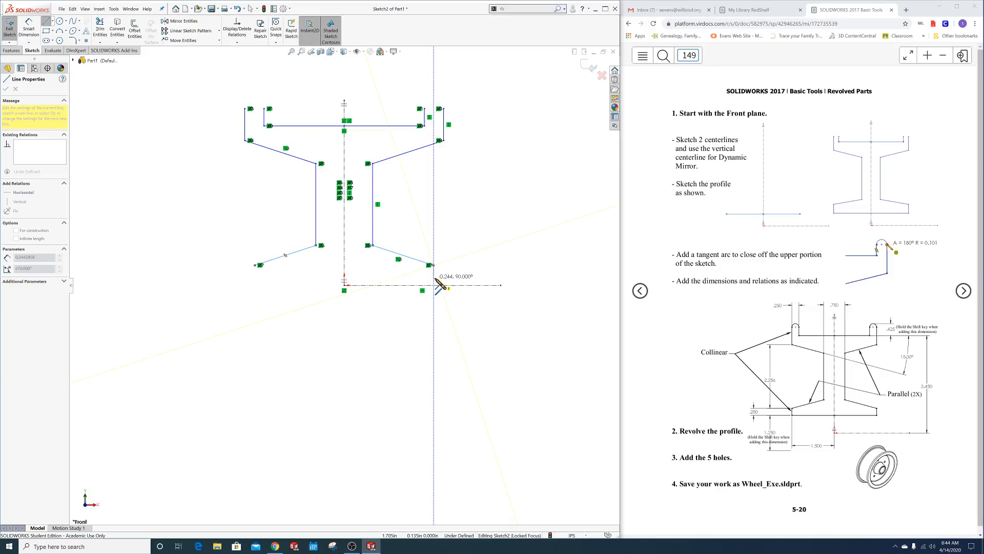
left_click(434, 278)
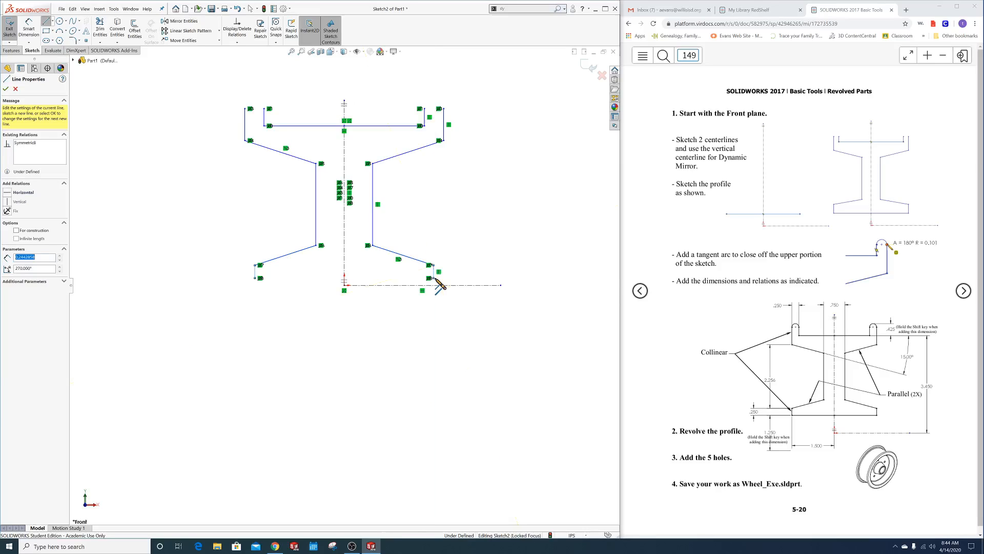
left_click(344, 278)
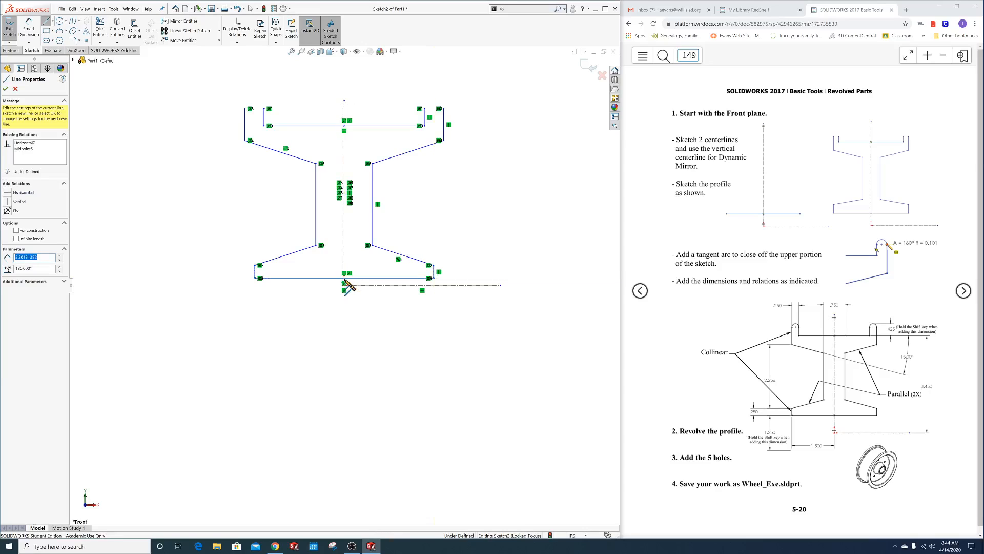
key("Escape")
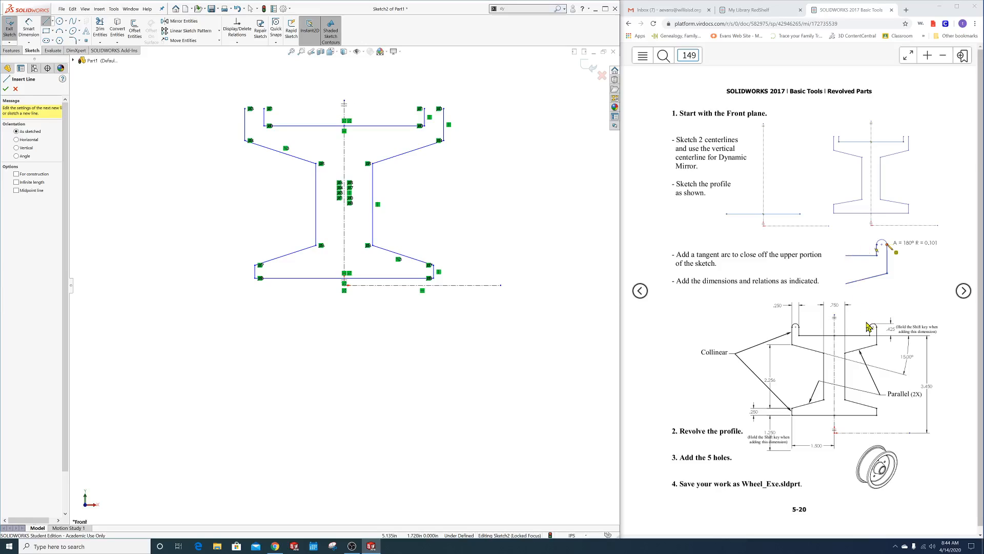
Close the open top of the rim flange with a 180° three-point arc of about 0.181 in radius.
left_click(61, 33)
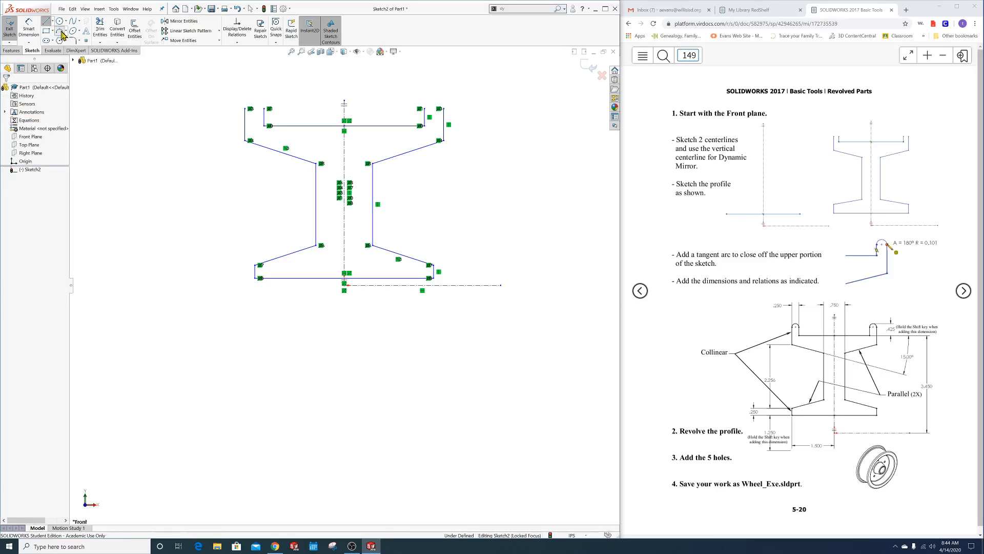
left_click(420, 109)
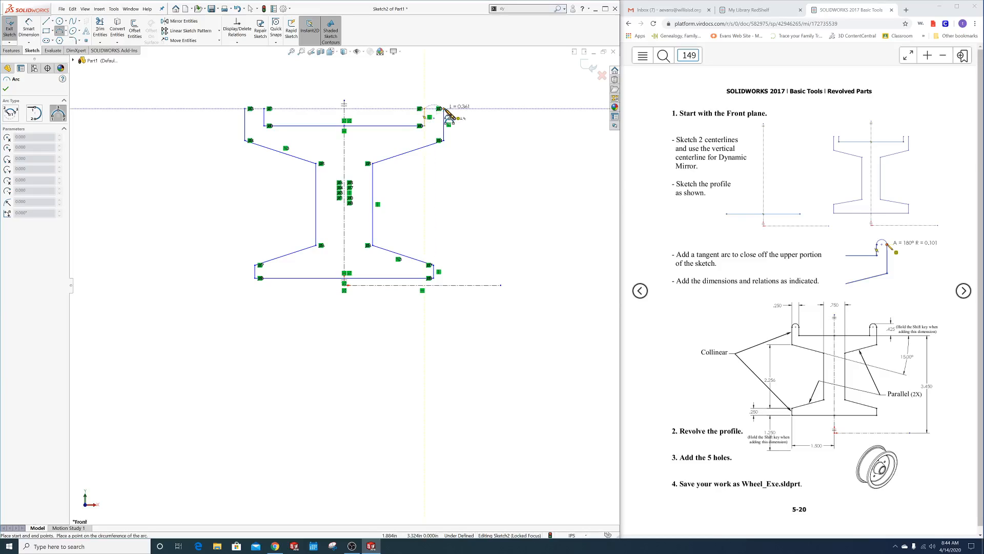
left_click(439, 109)
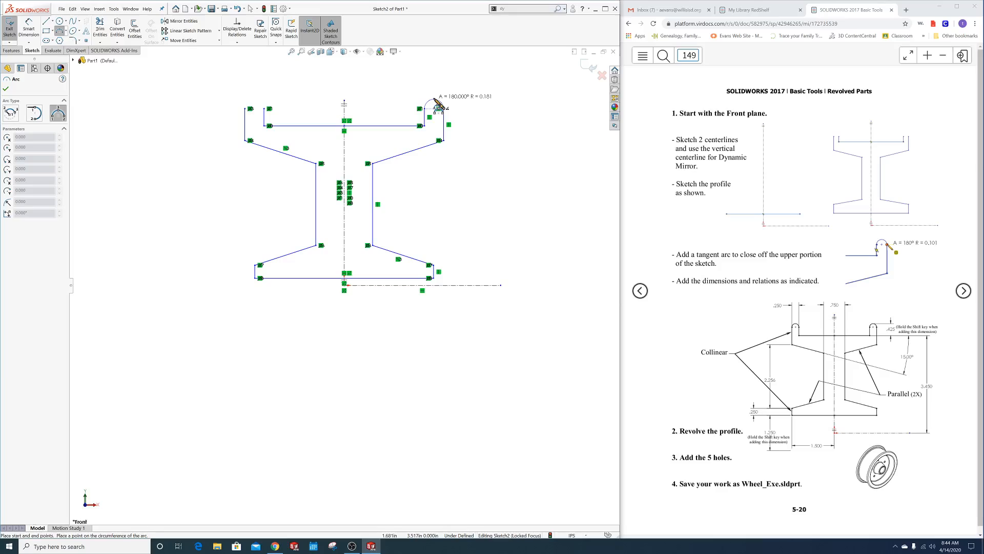
left_click(435, 99)
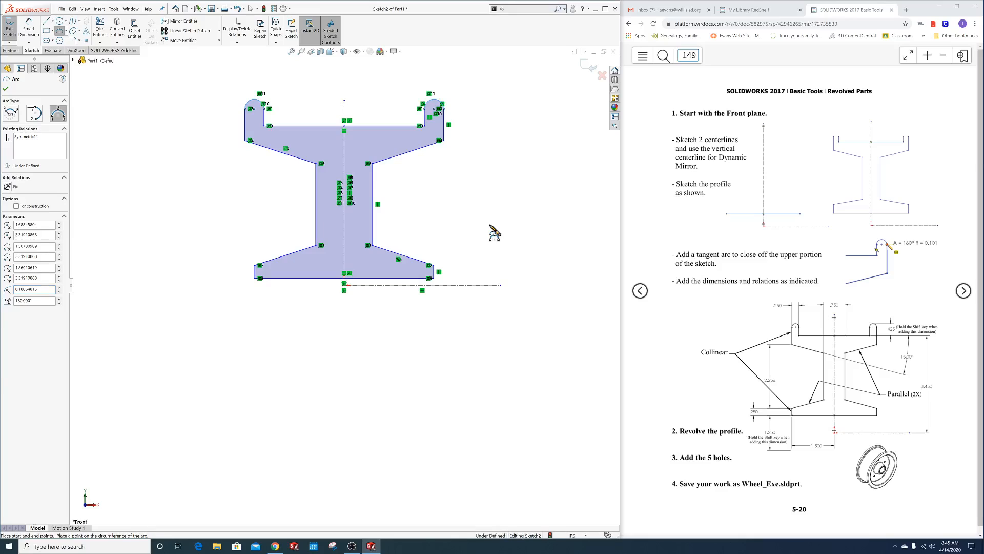
Dimension the vertical distance from the profile's upper horizontal line to the horizontal centerline as 3.45 in.
right_click_drag(491, 228, 492, 197)
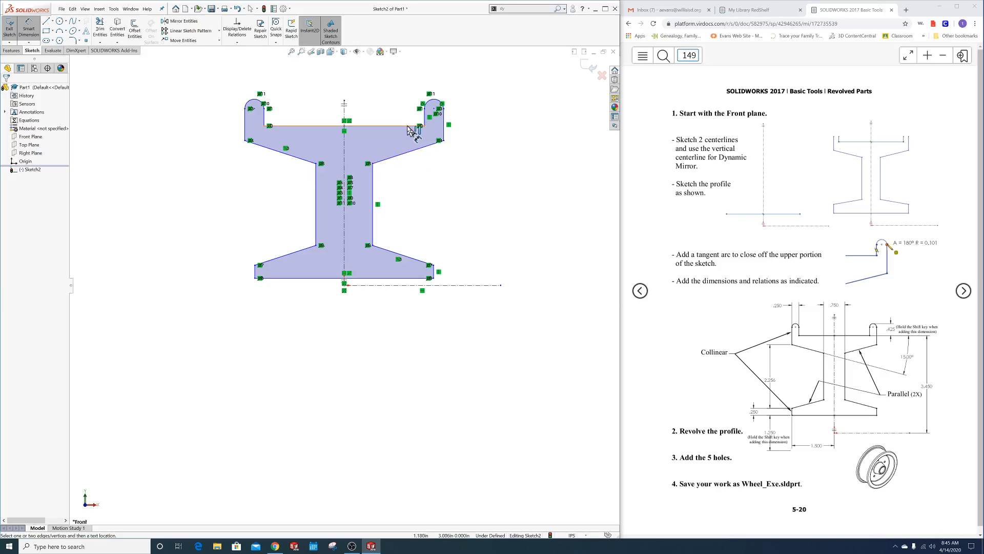
left_click(410, 266)
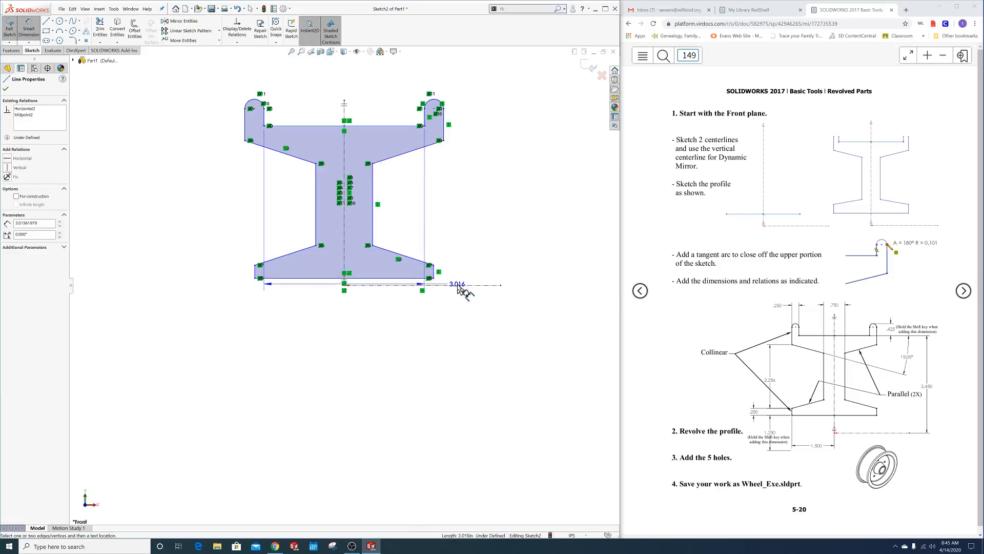
left_click(457, 285)
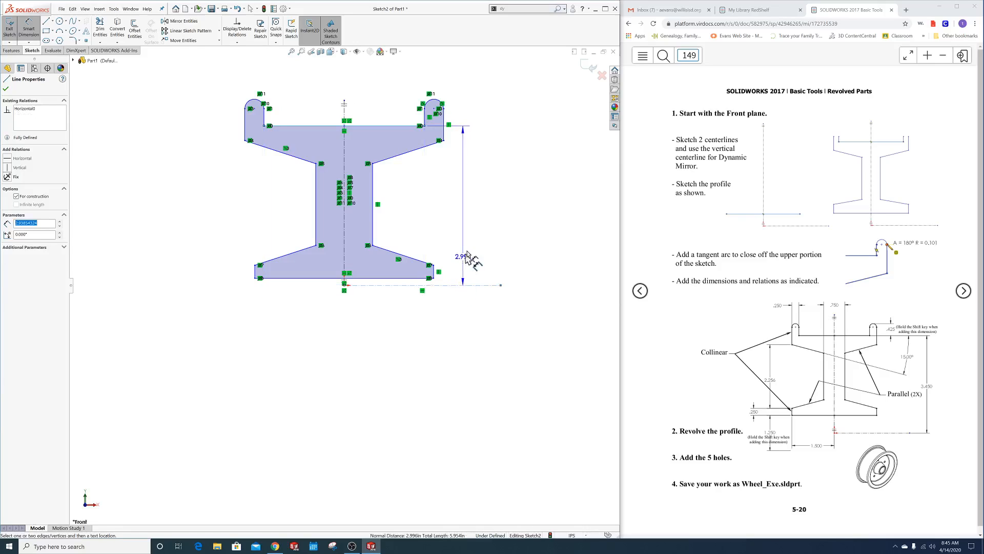
left_click(500, 211)
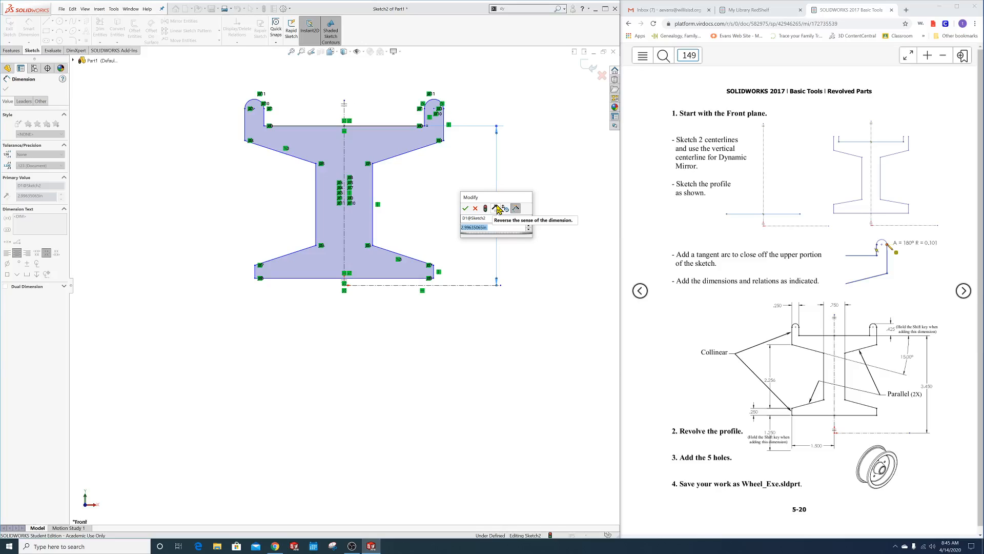
type("3.45")
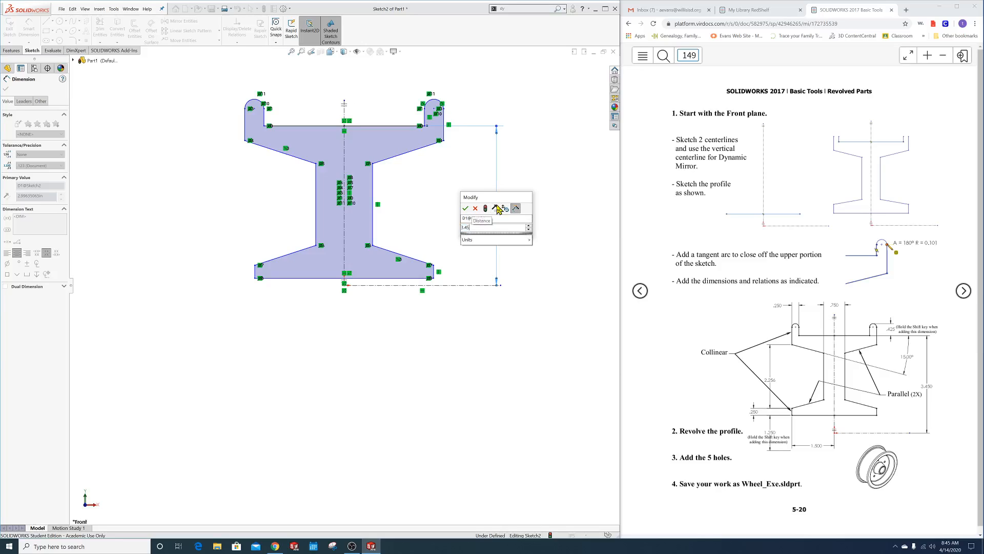
key("Return")
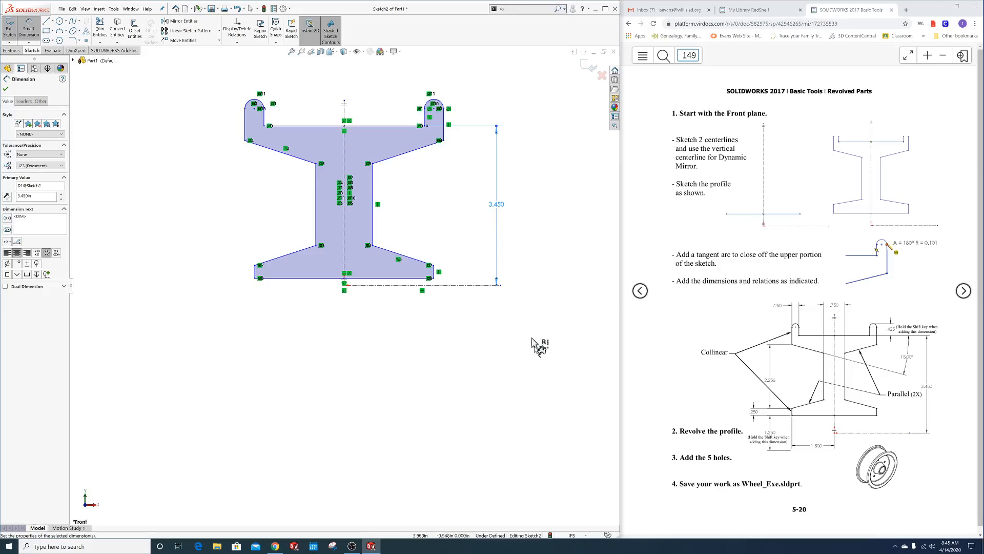
Set the document's length and dual dimension length units to three decimal places (.123).
left_click(587, 535)
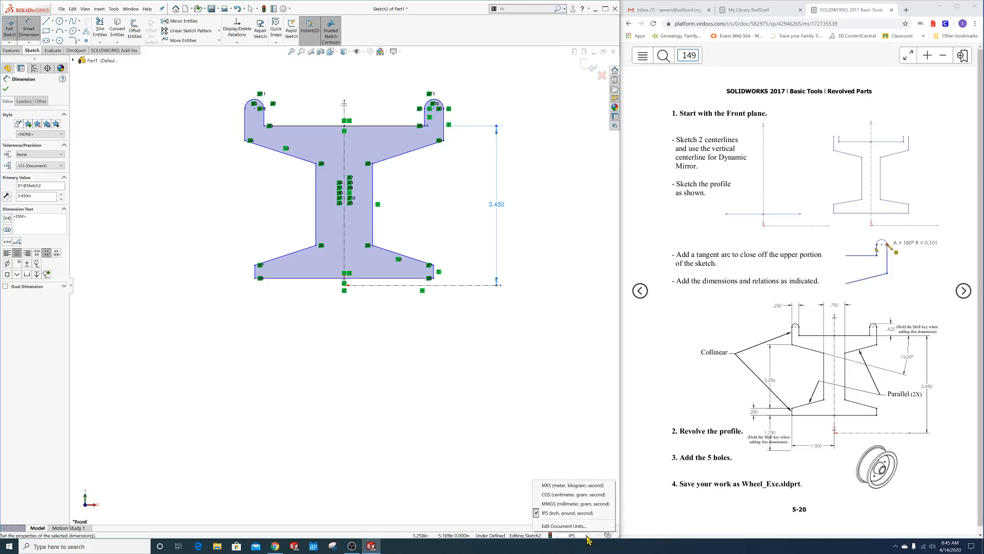
left_click(577, 528)
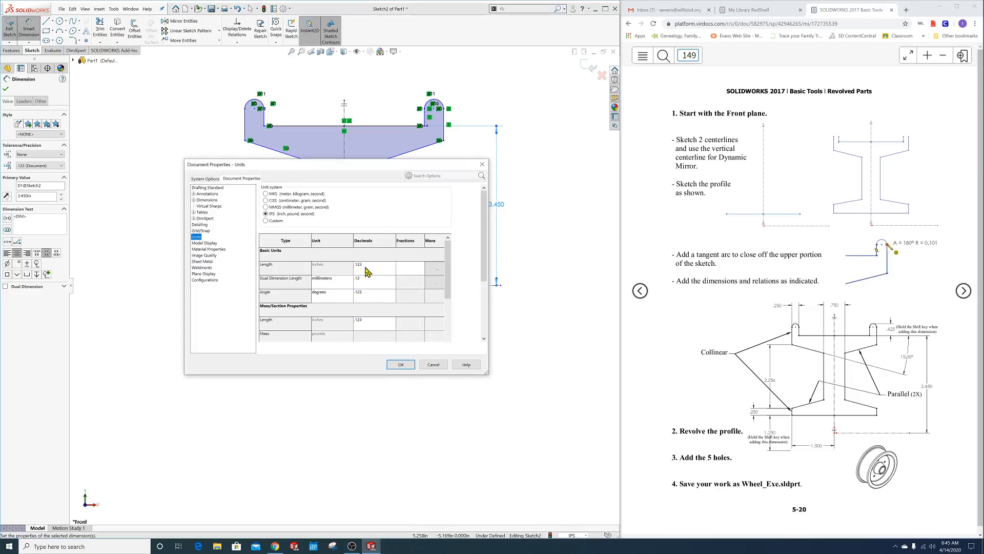
left_click(394, 266)
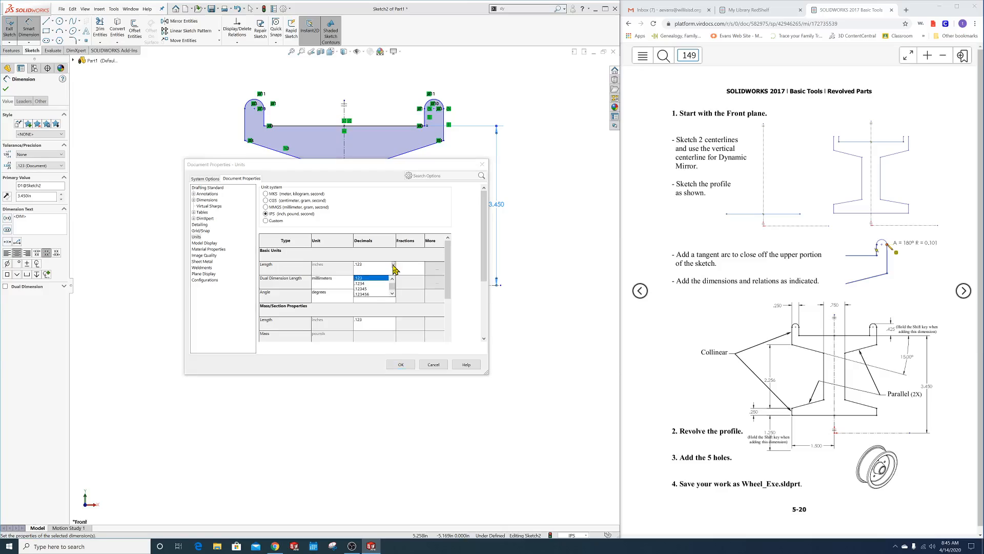
scroll(370, 288, "up", 1)
left_click(356, 289)
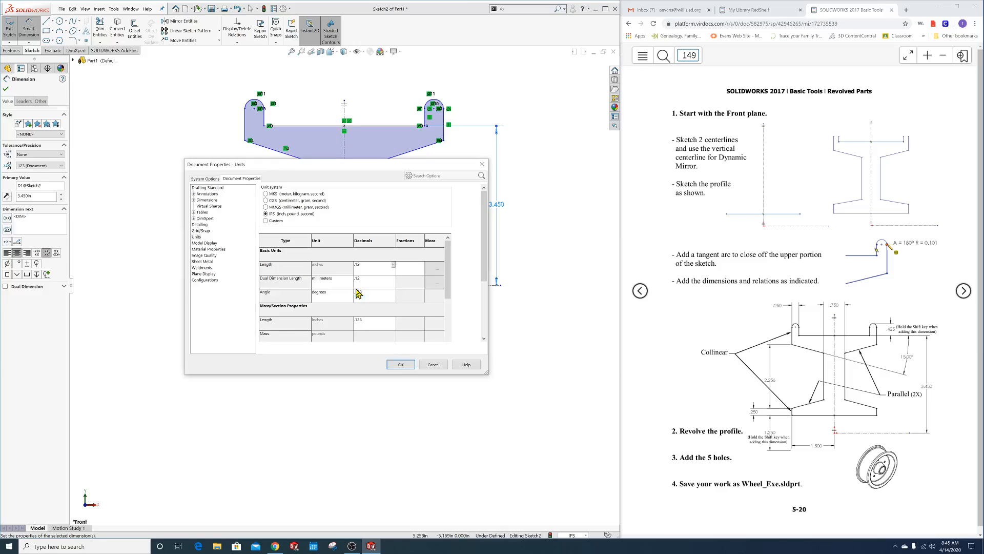
left_click(394, 265)
left_click(365, 288)
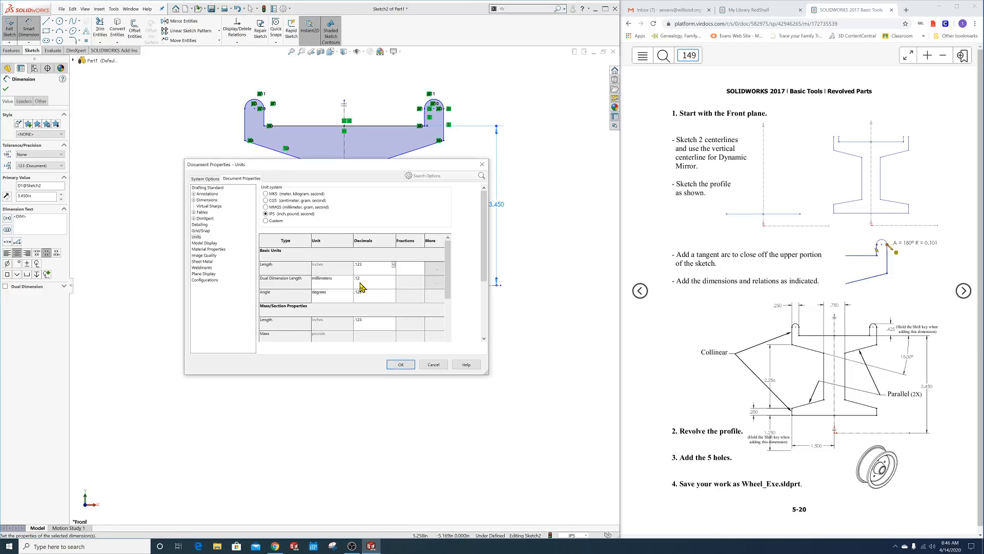
left_click(392, 279)
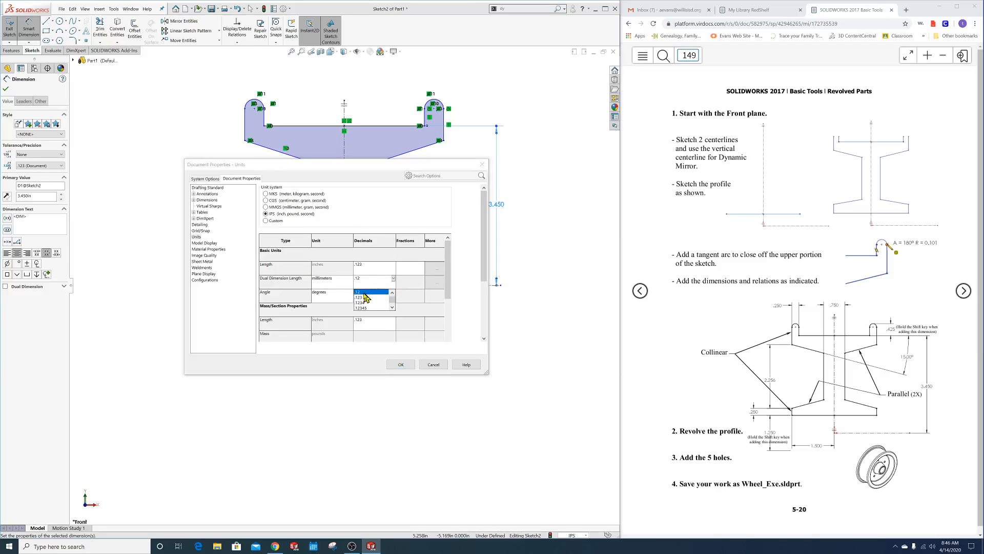
left_click(361, 298)
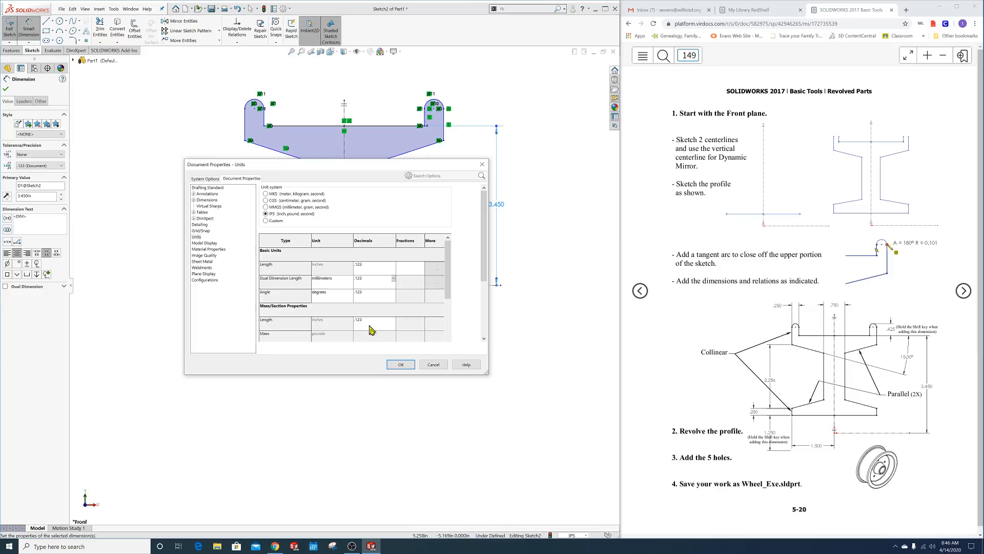
left_click(399, 365)
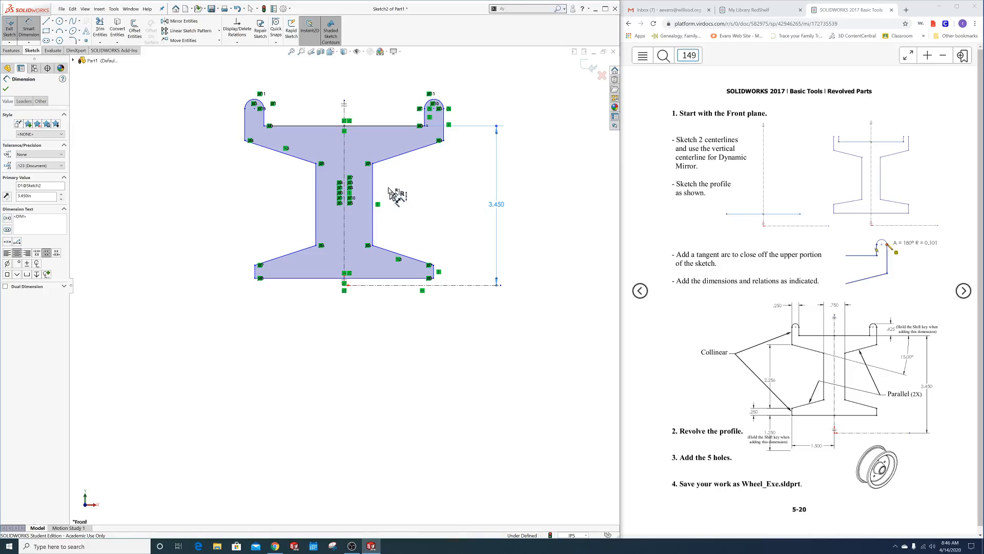
Dimension the width between the two vertical web lines as 0.75 in, placing the dimension above the profile.
left_click(373, 182)
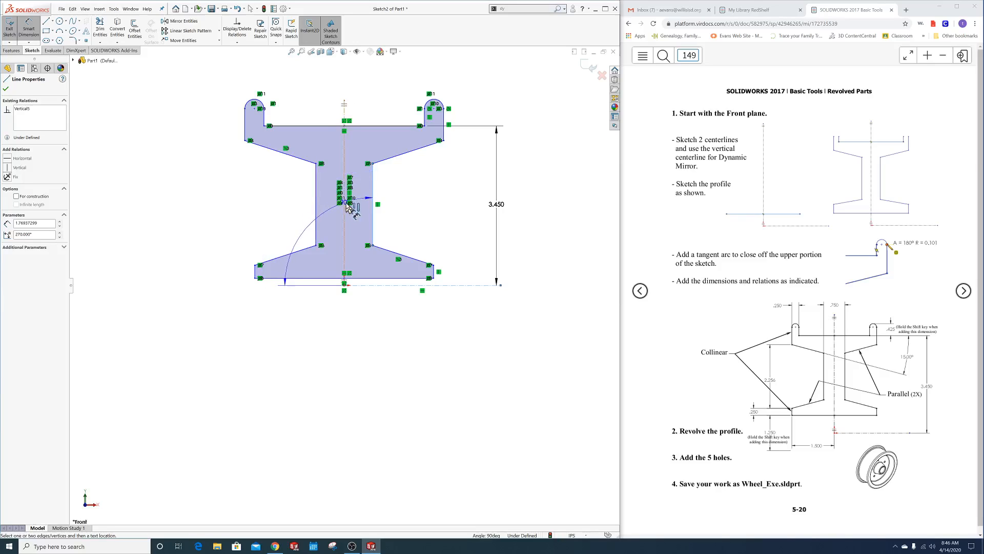
key("Escape")
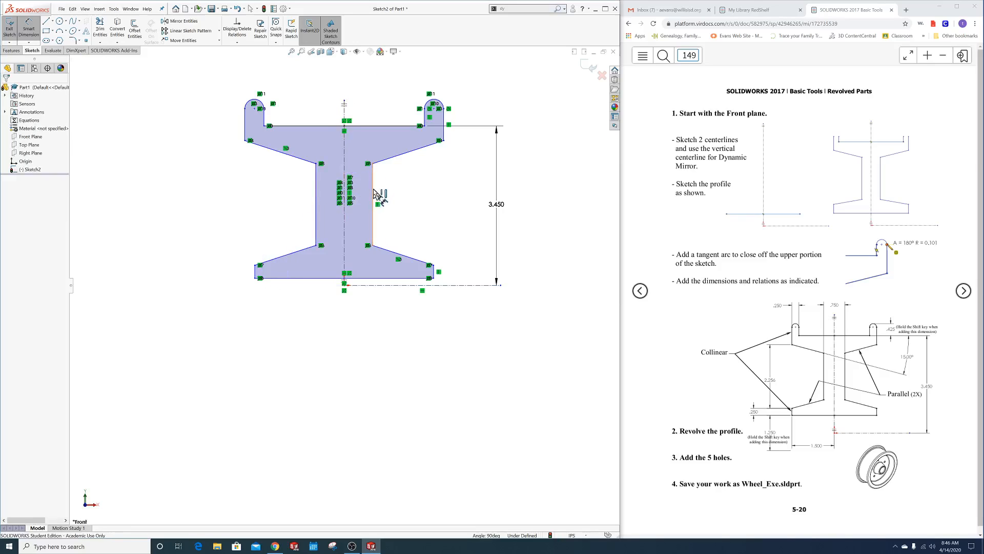
left_click(373, 195)
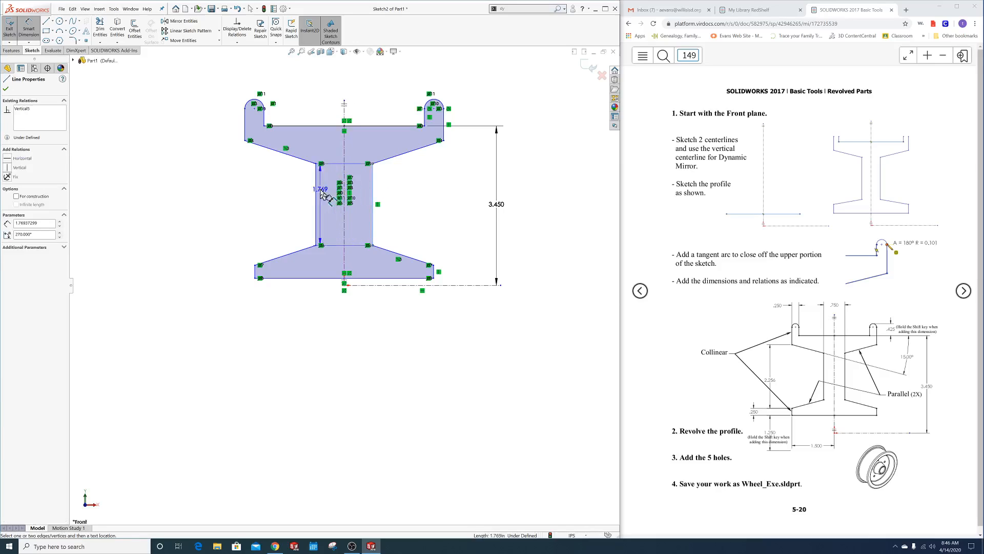
left_click(317, 195)
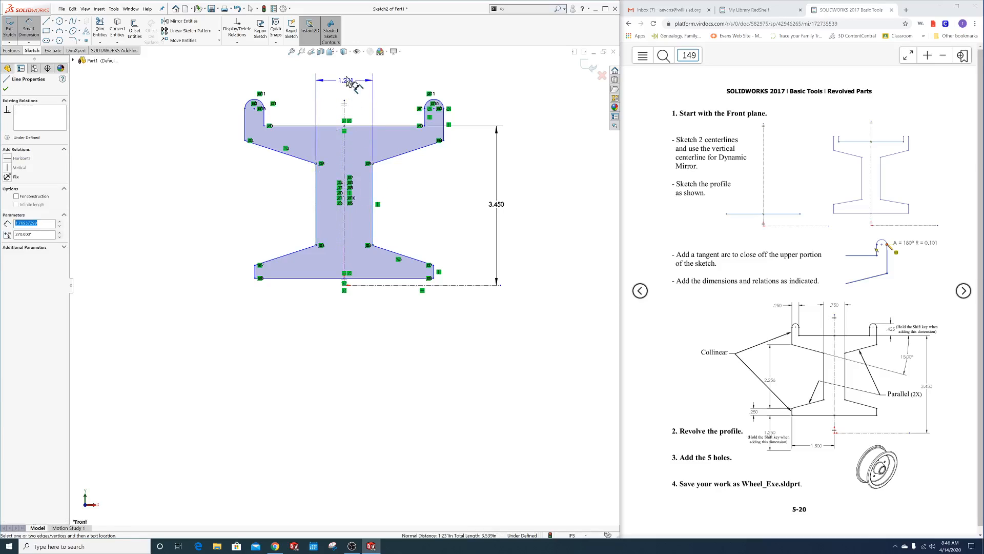
left_click(346, 76)
type(".75")
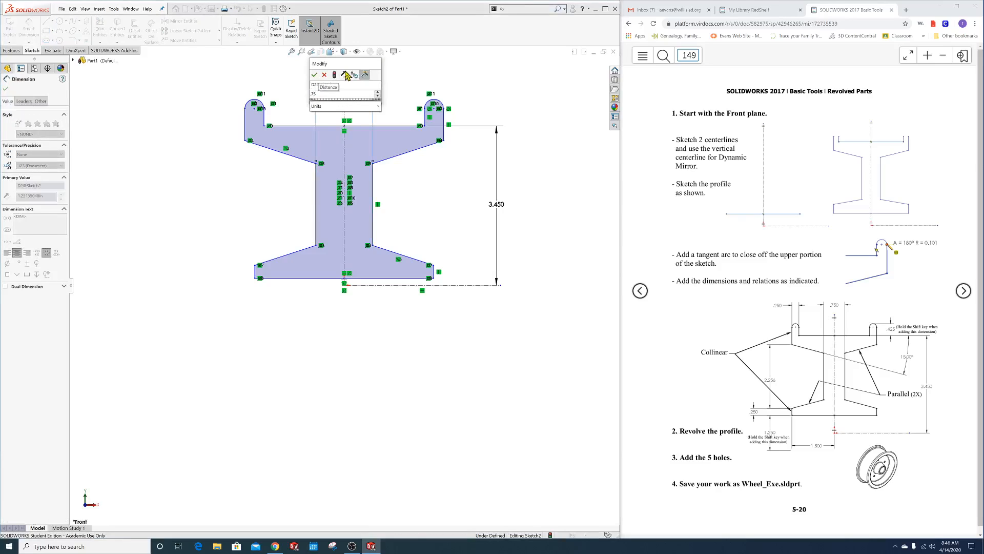
key("Return")
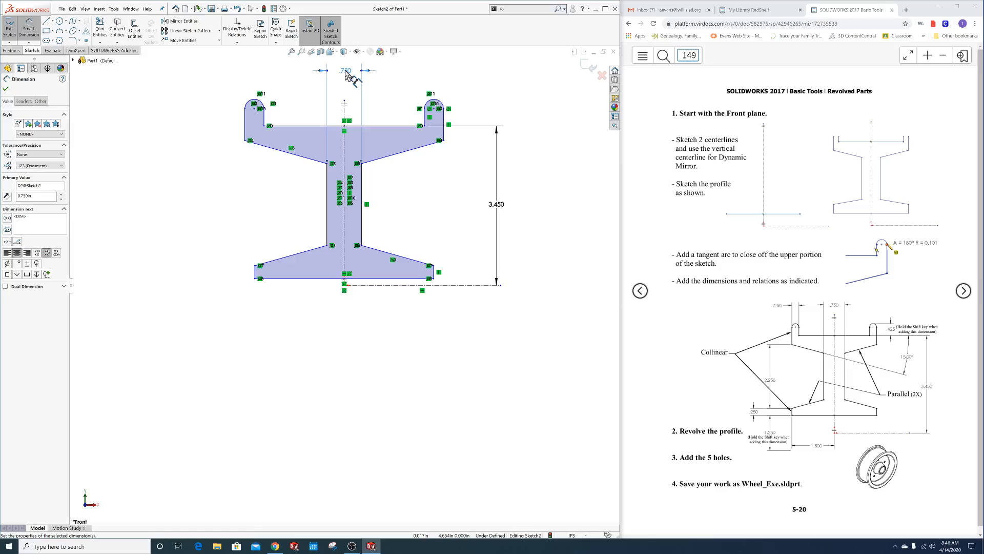
Dimension the width of the left rim flange between its two vertical lines as 0.25 in.
left_click(245, 123)
left_click(265, 119)
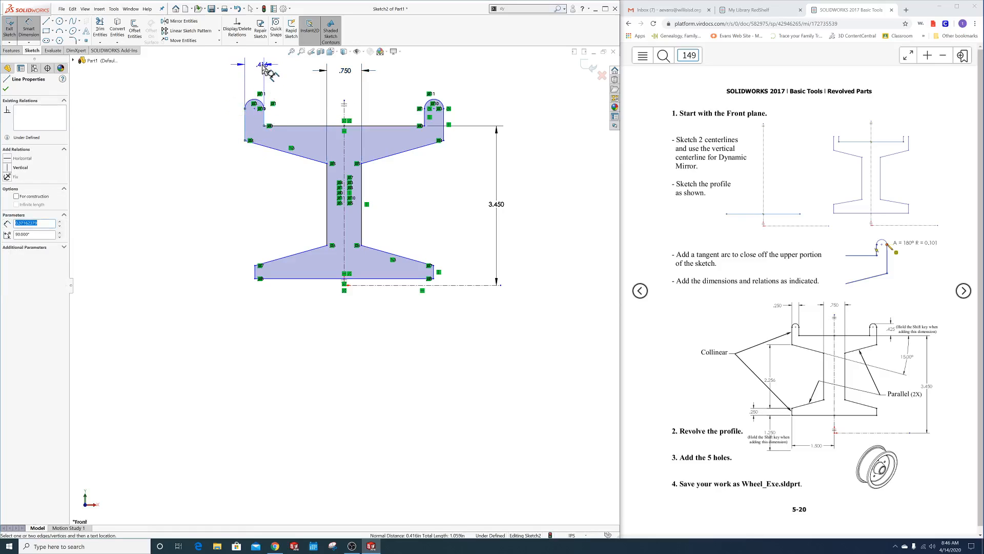
left_click(258, 68)
type(".25")
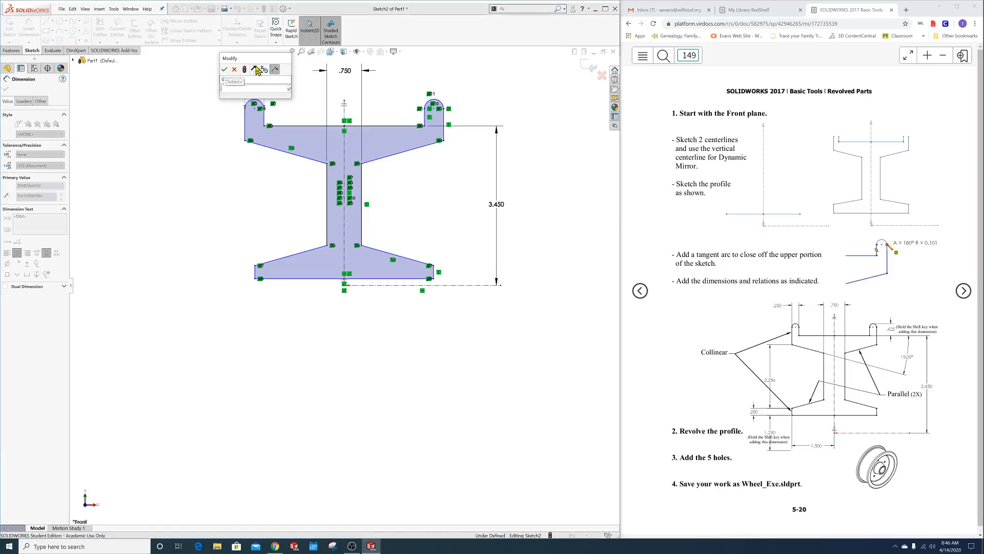
key("Return")
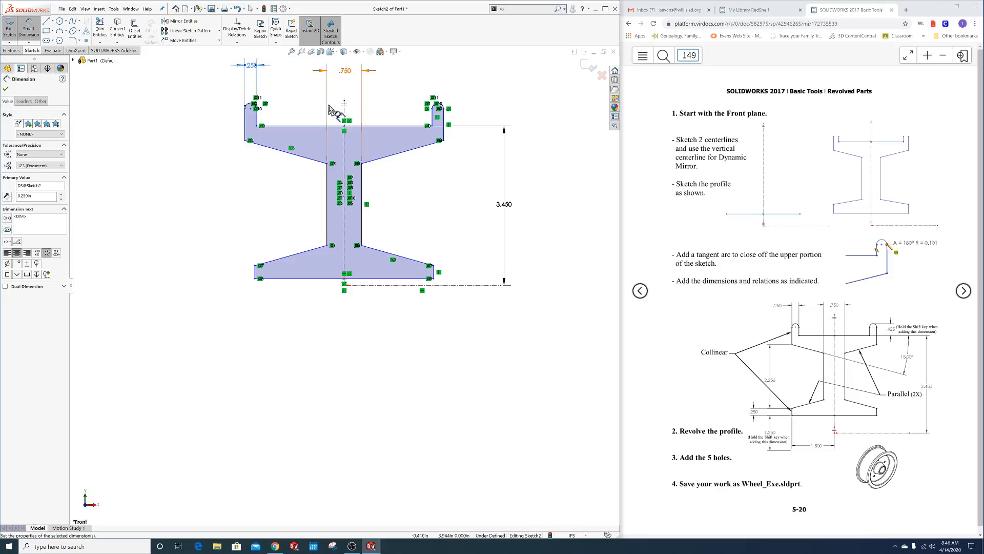
Dimension the vertical distance between the rim's lower outer corner and the hub's upper outer corner on the left side as 2.256 in.
left_click(245, 140)
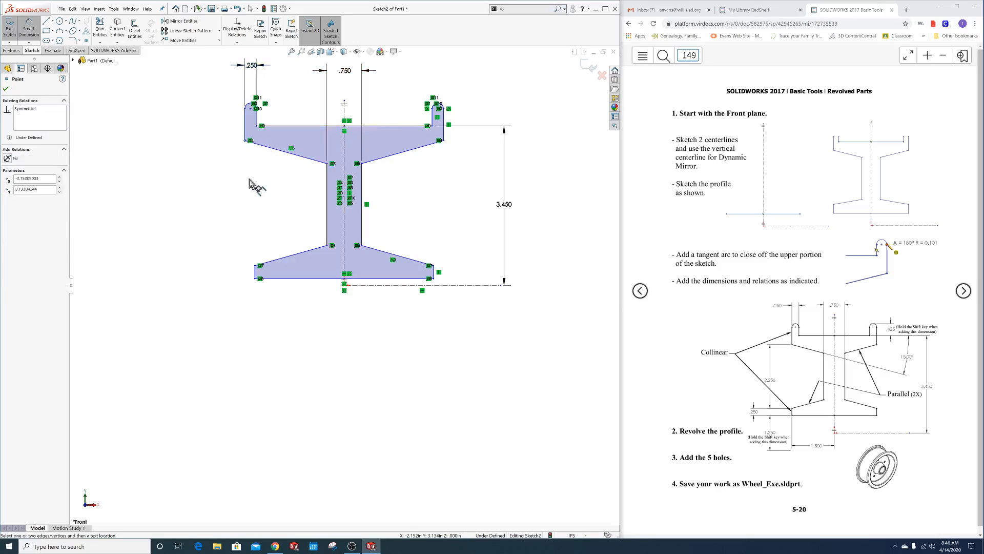
left_click(255, 266)
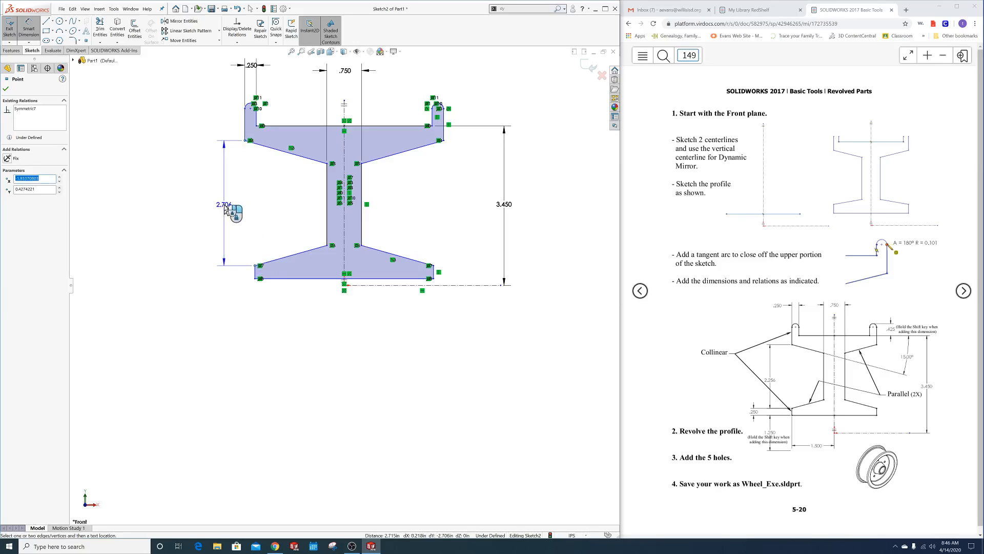
left_click(224, 208)
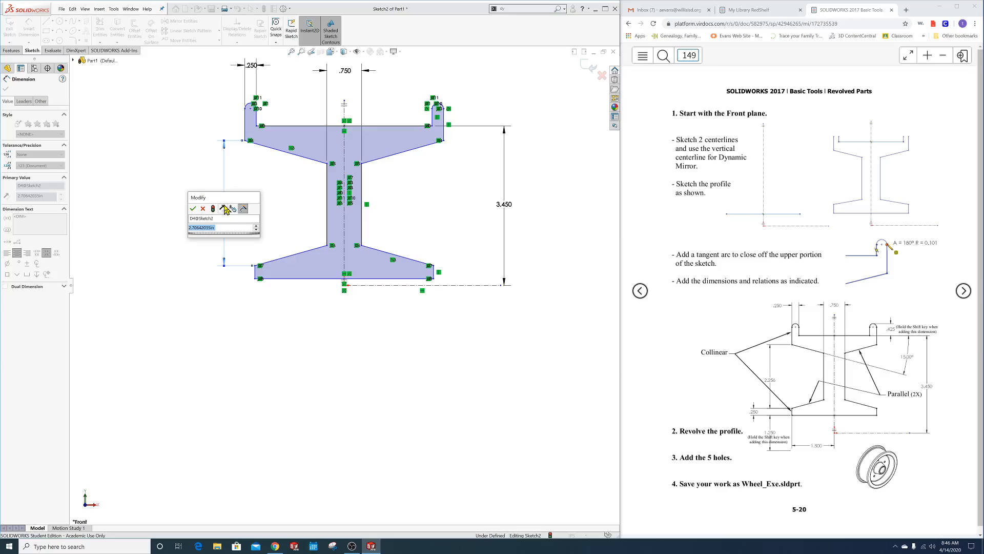
type("2.2")
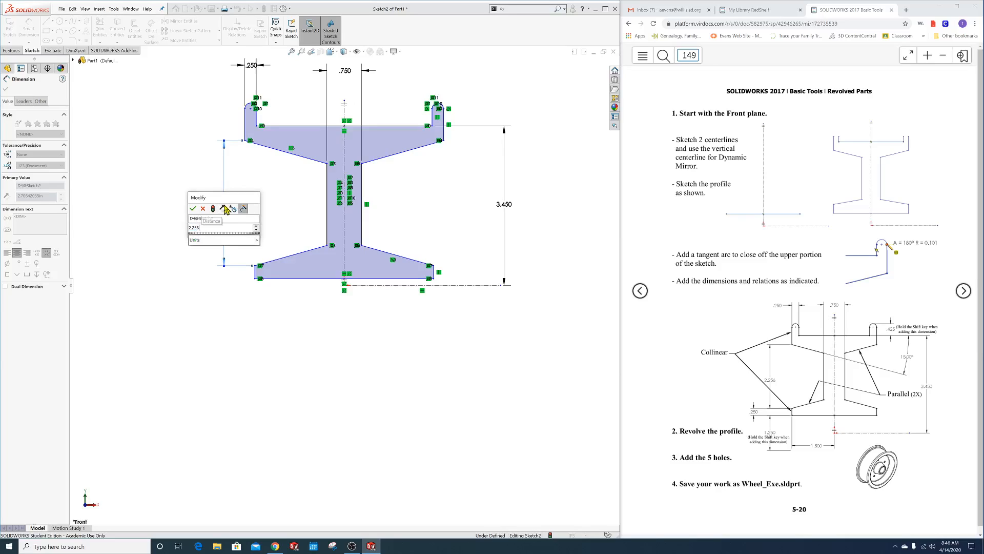
type("56")
key("Return")
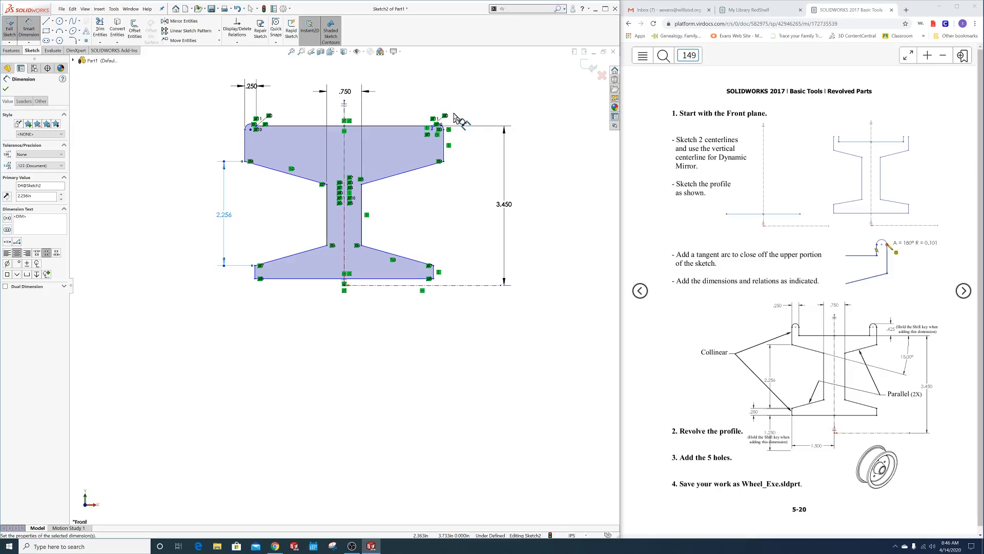
key("Escape")
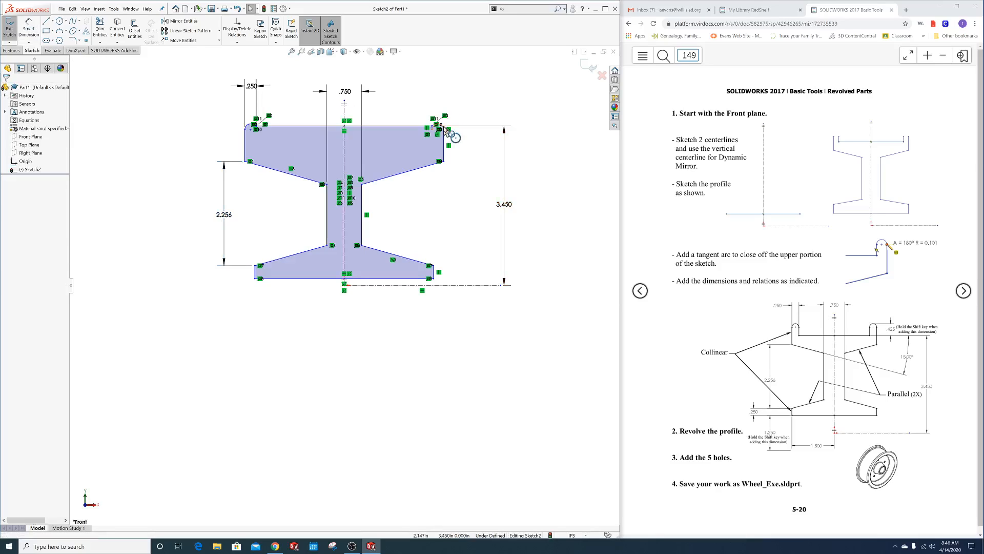
Move the inner endpoint of the right flange arc above the upper horizontal line, to a height of about 3.73 in from the origin.
left_click(450, 132)
scroll(451, 123, "down", 5)
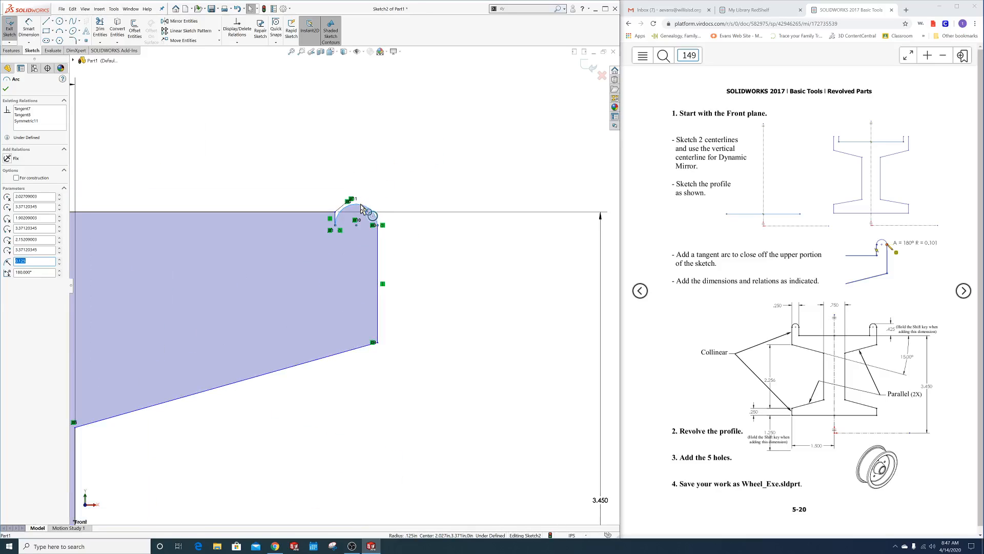
left_click(361, 175)
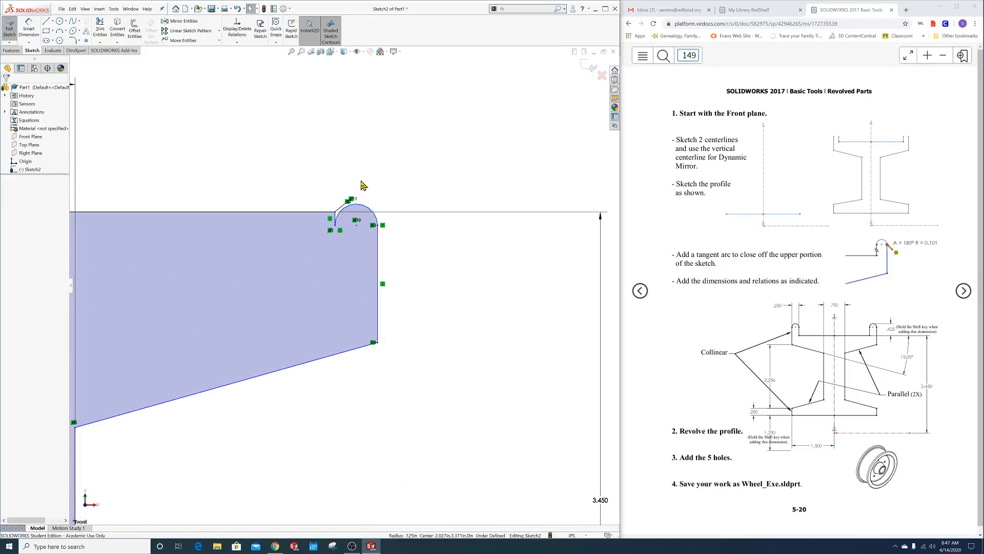
left_click(349, 205)
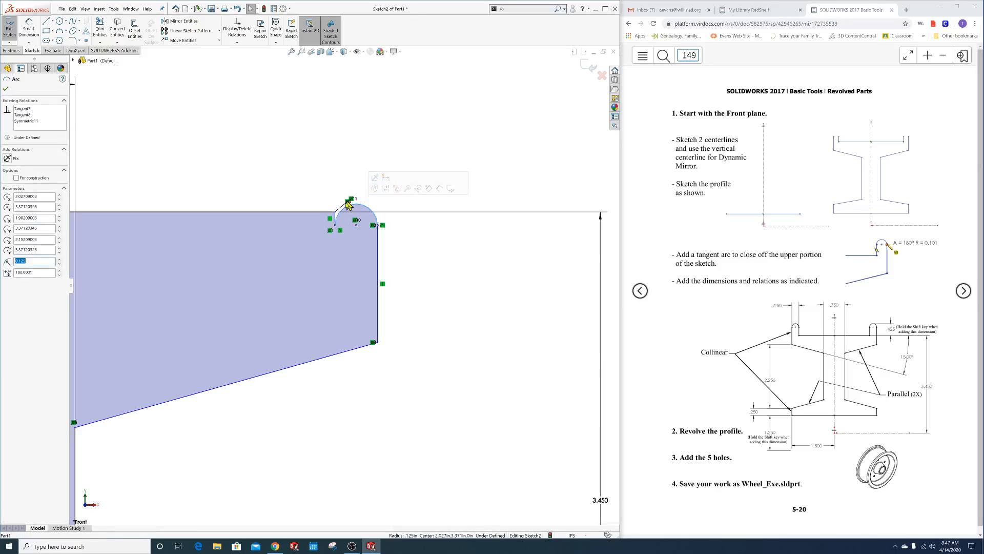
left_click_drag(336, 229, 348, 170)
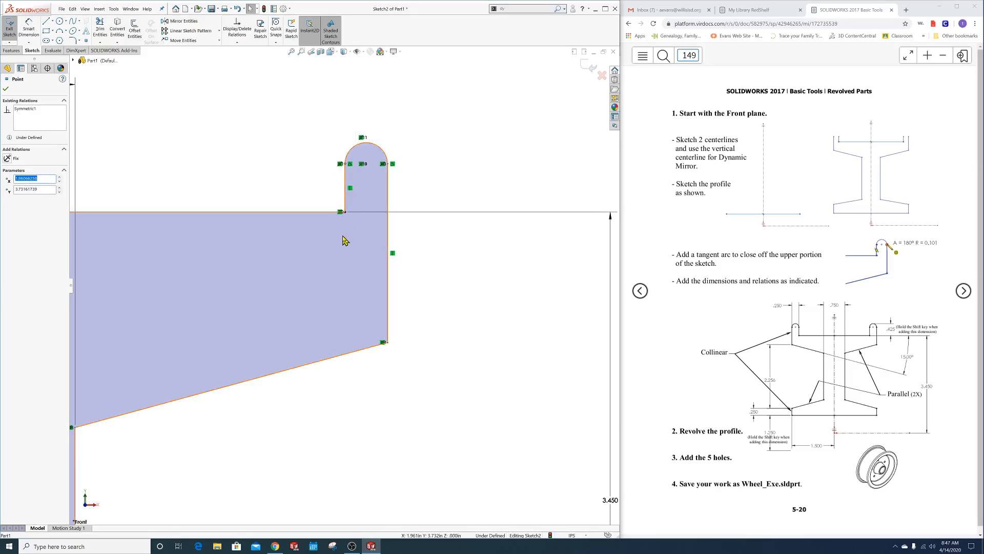
key("Escape")
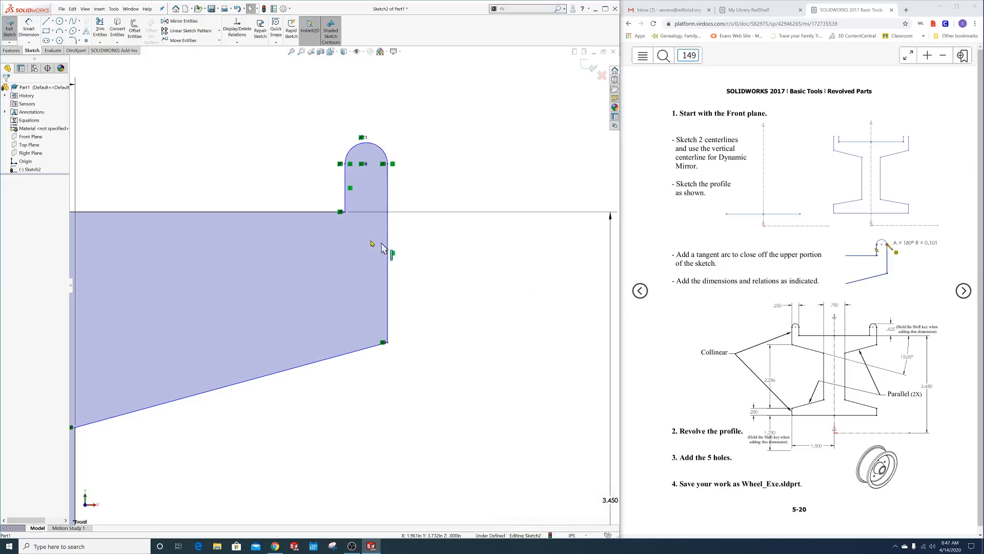
right_click_drag(225, 158, 227, 118)
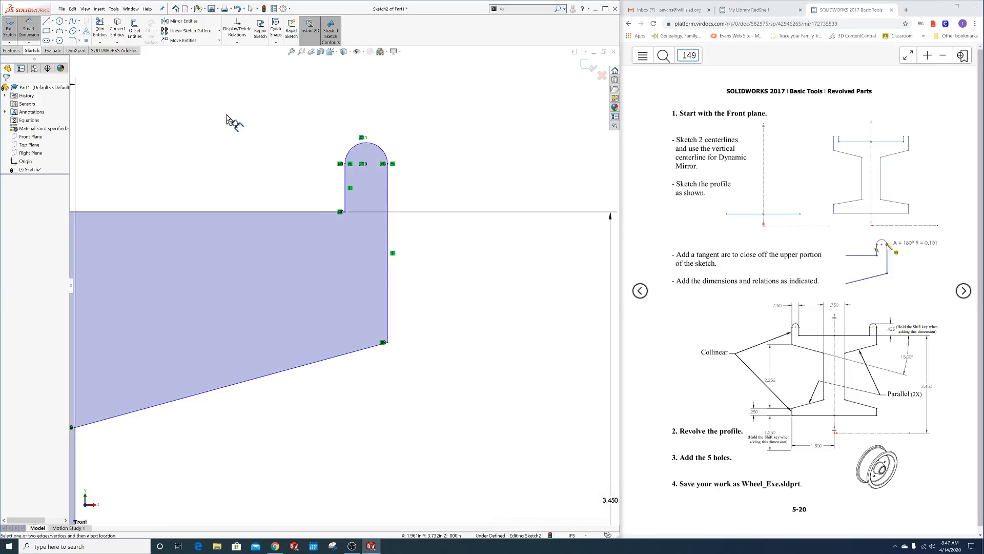
left_click(289, 214)
left_click(371, 152)
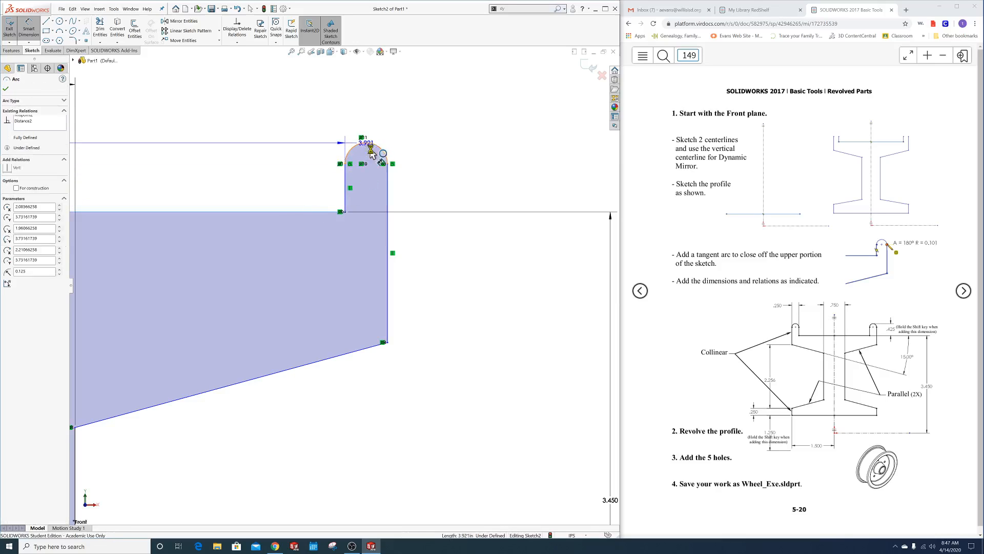
left_click(362, 162)
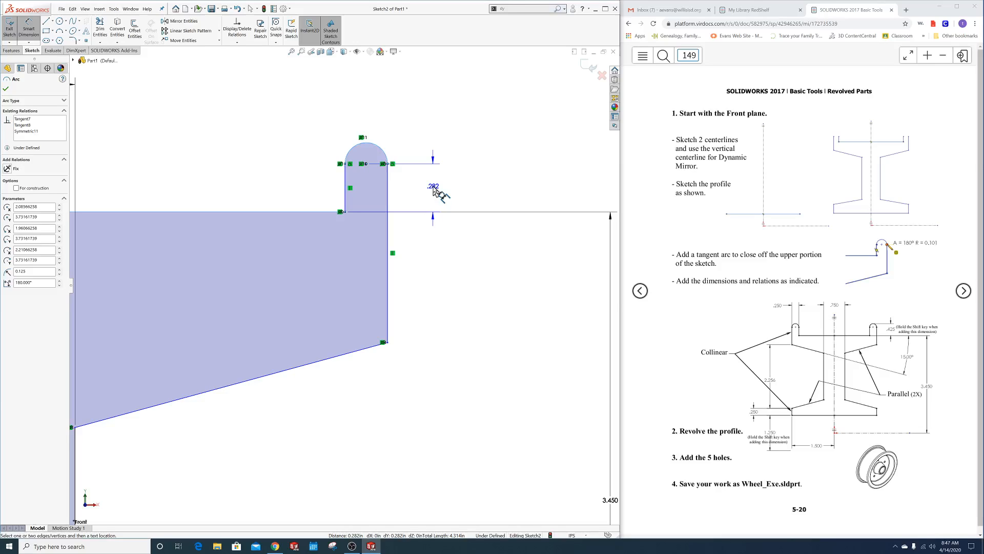
key("Escape")
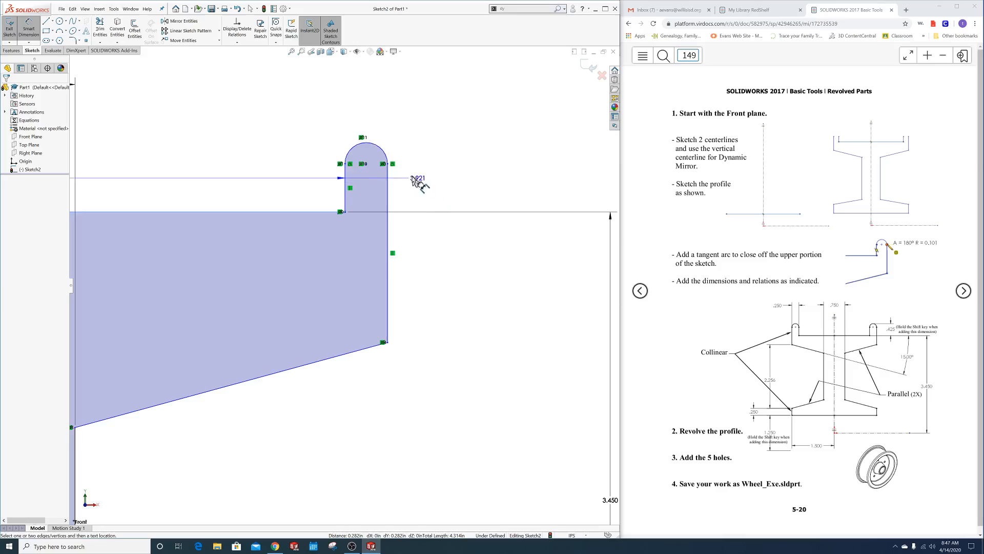
key("Escape")
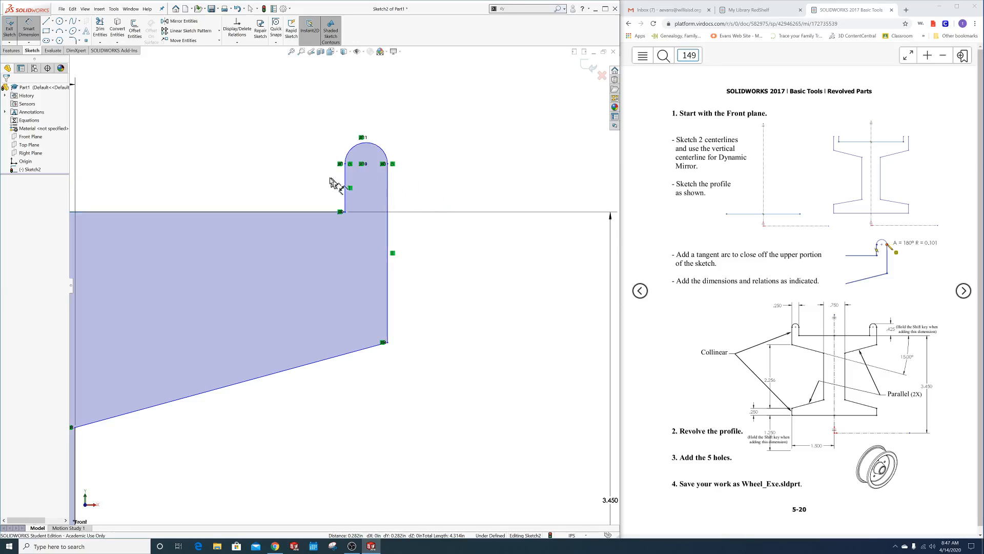
Dimension the height from the rim's upper horizontal line to the top of the right flange arc as 0.425 in.
left_click(306, 212)
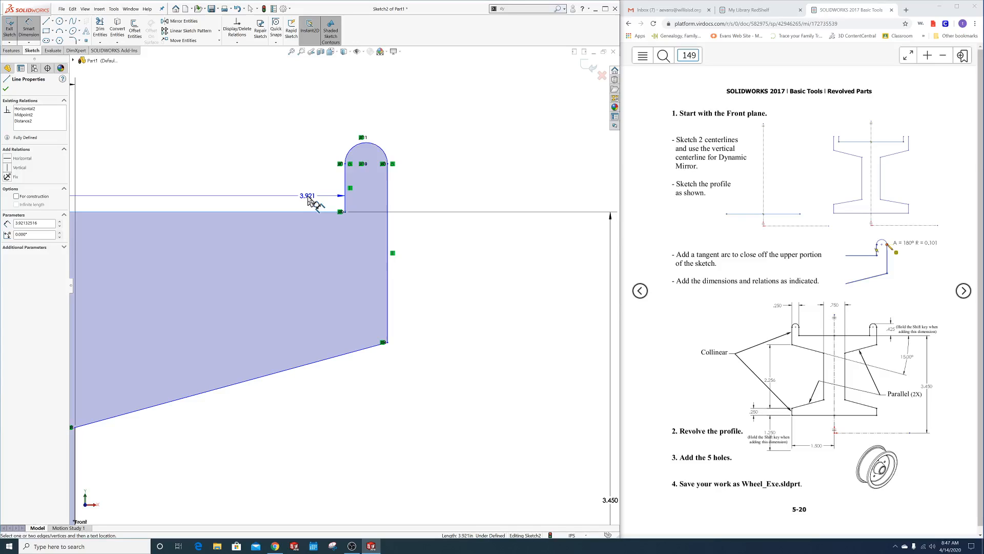
left_click(370, 145)
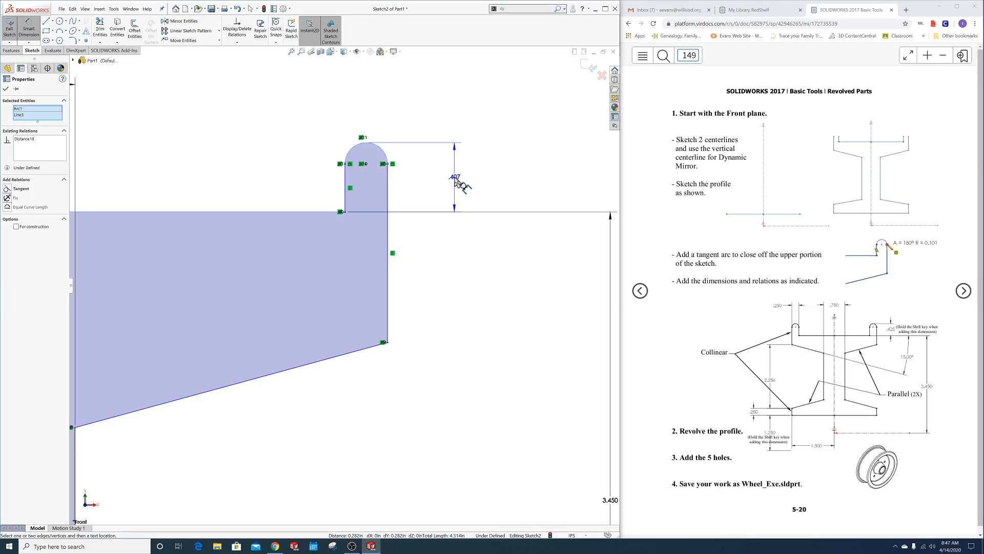
left_click(456, 181)
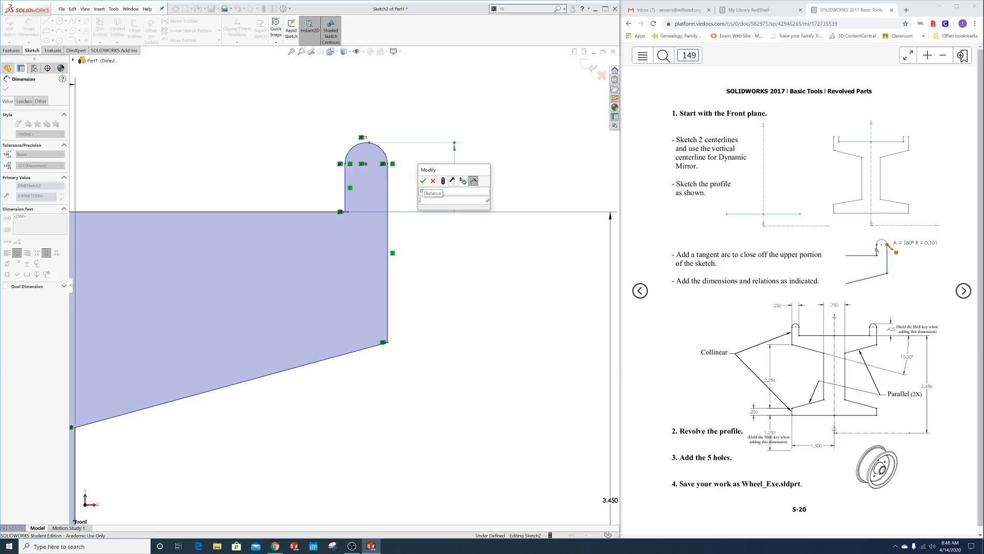
type(".425")
key("Return")
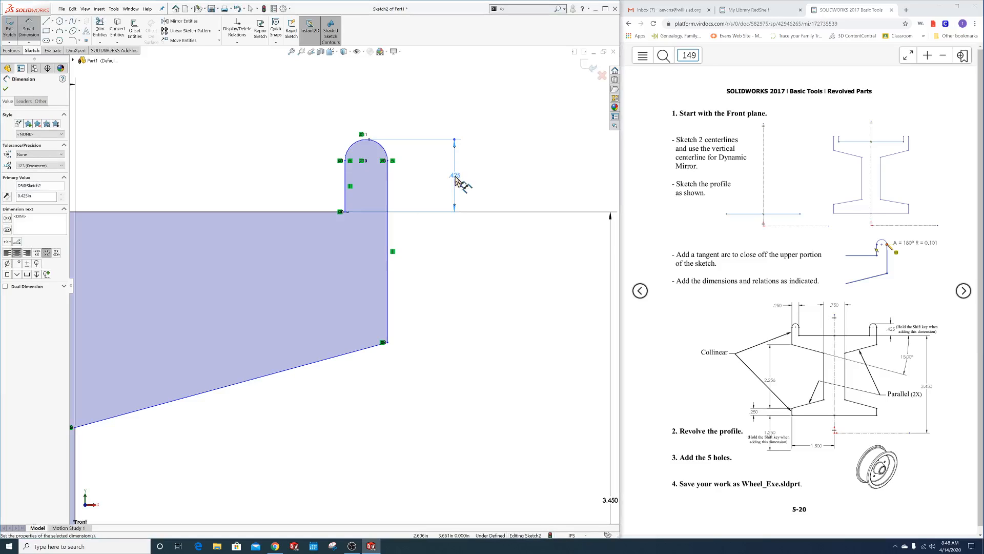
Examine the right flange's rounded end, ending in a full view of the profile normal to the sketch plane.
scroll(374, 214, "down", 6)
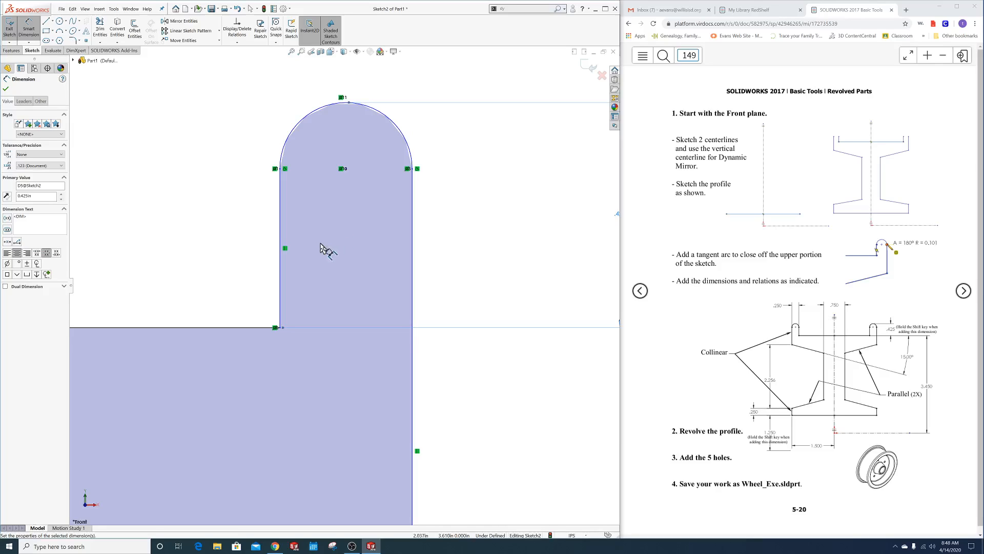
scroll(334, 235, "up", 4)
scroll(334, 237, "up", 3)
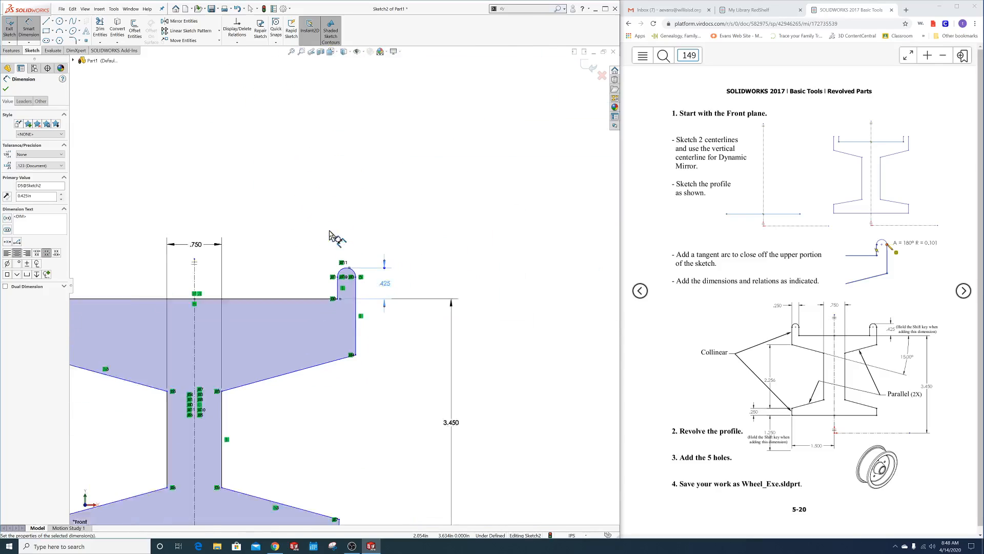
scroll(301, 272, "down", 3)
middle_click_drag(338, 255, 341, 258)
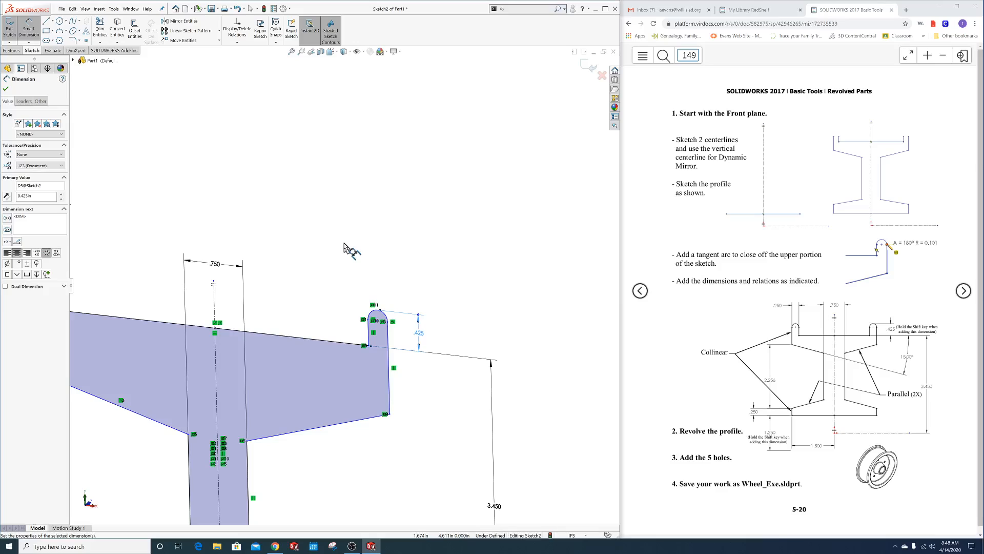
key("Escape")
scroll(345, 247, "down", 1)
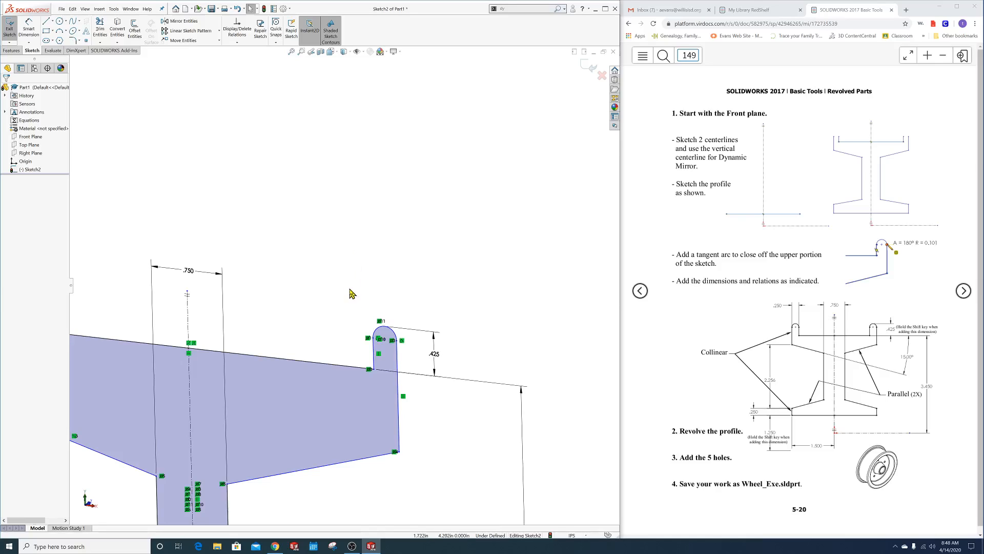
key("space")
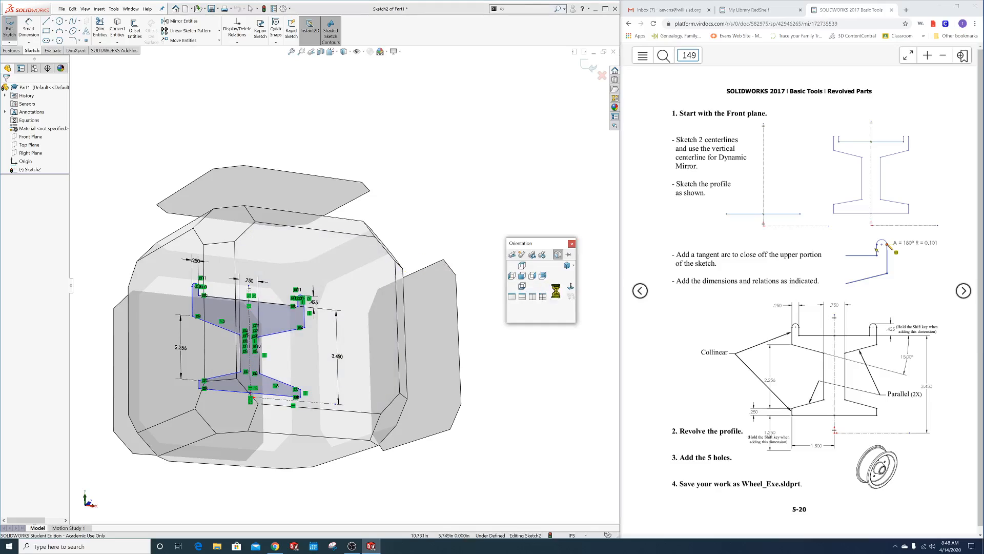
left_click(572, 291)
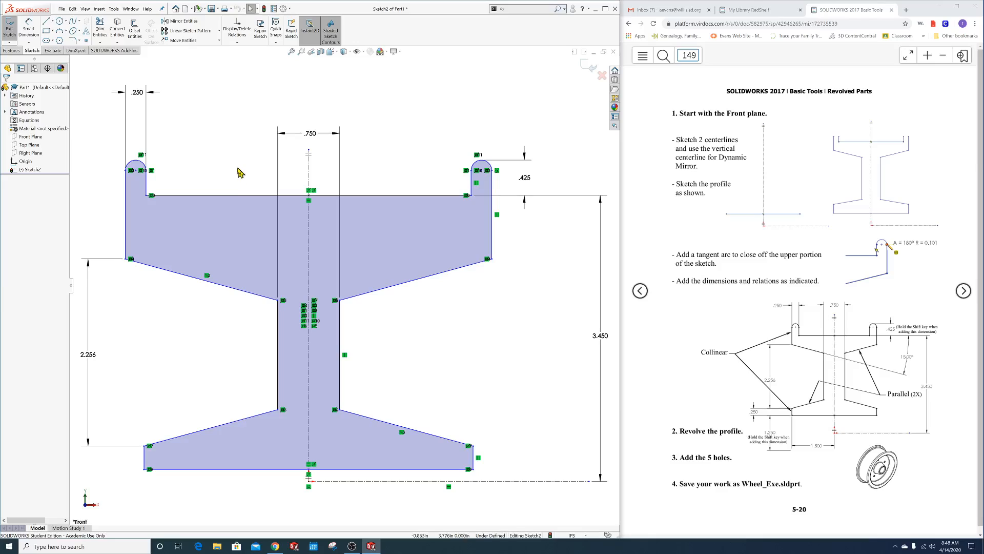
right_click_drag(237, 166, 241, 140)
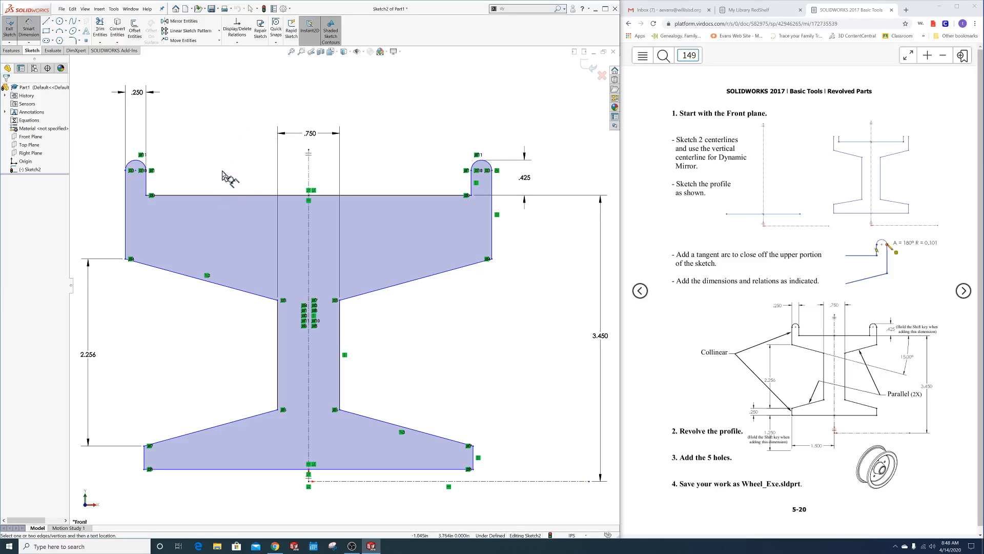
left_click(233, 195)
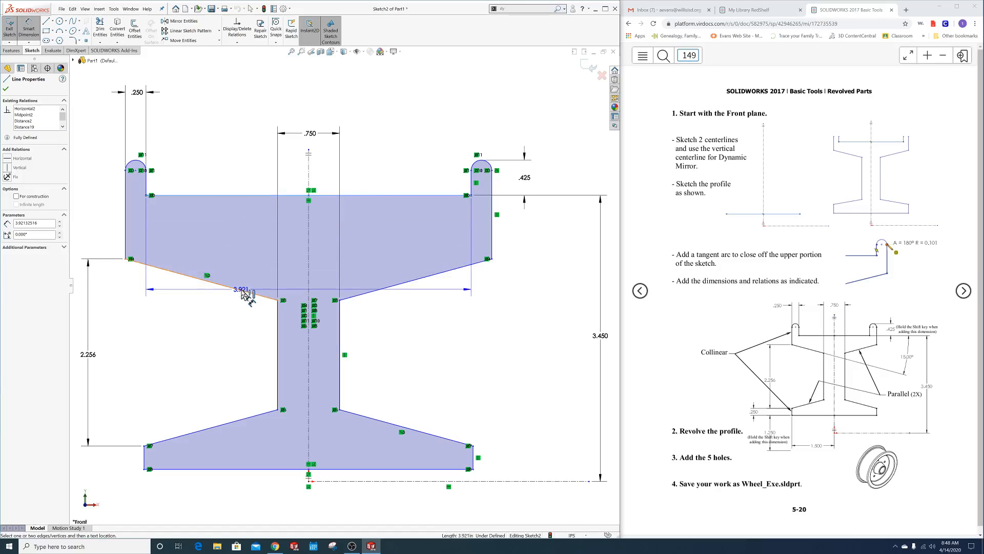
left_click(209, 281)
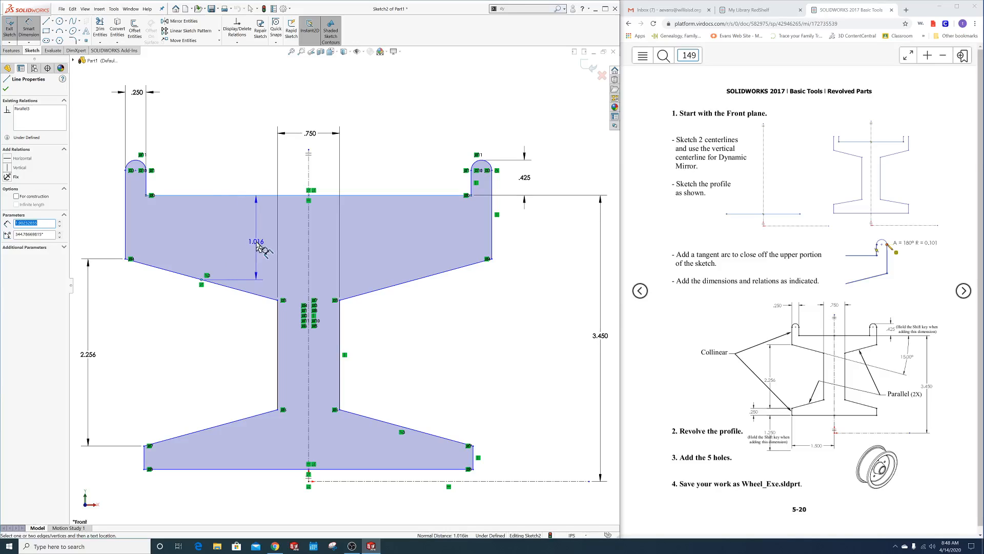
key("Escape")
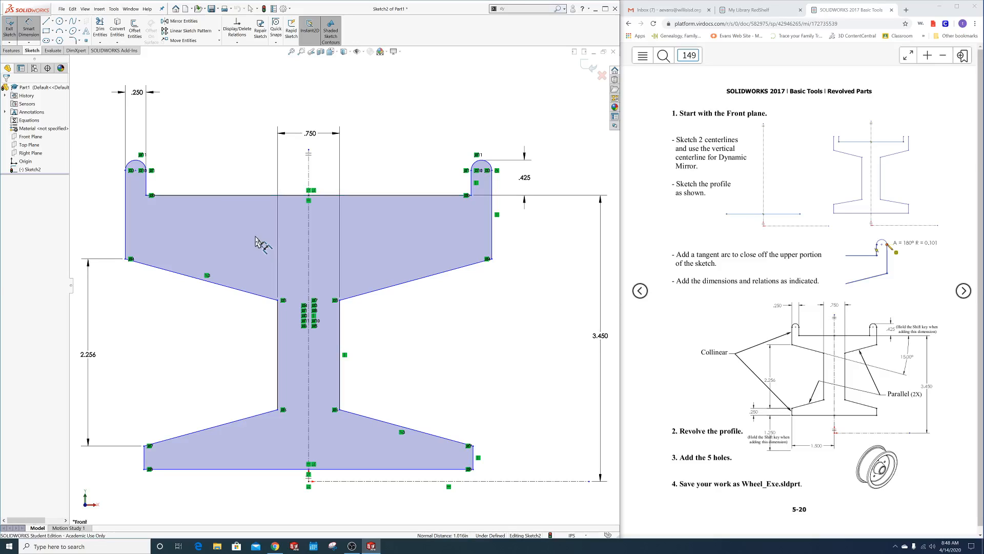
Dimension the angle between the rim's upper horizontal line and its left sloping underside as 15°, placing it beside the right flange.
left_click(236, 195)
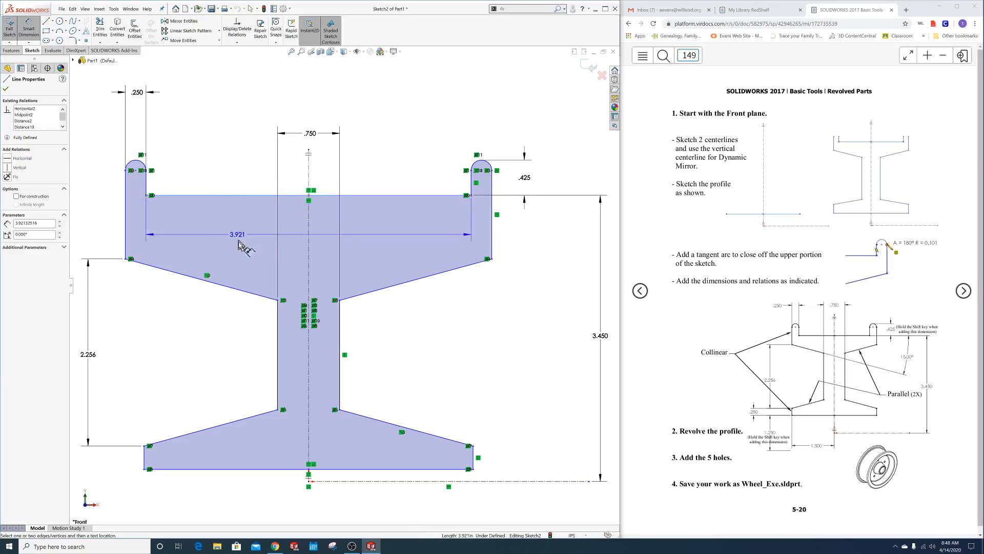
left_click(242, 290)
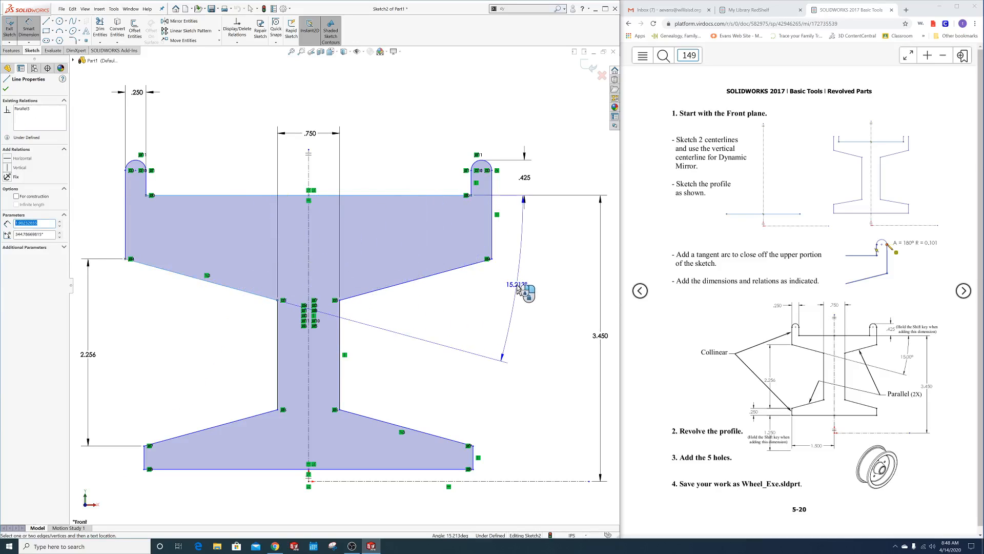
left_click(519, 290)
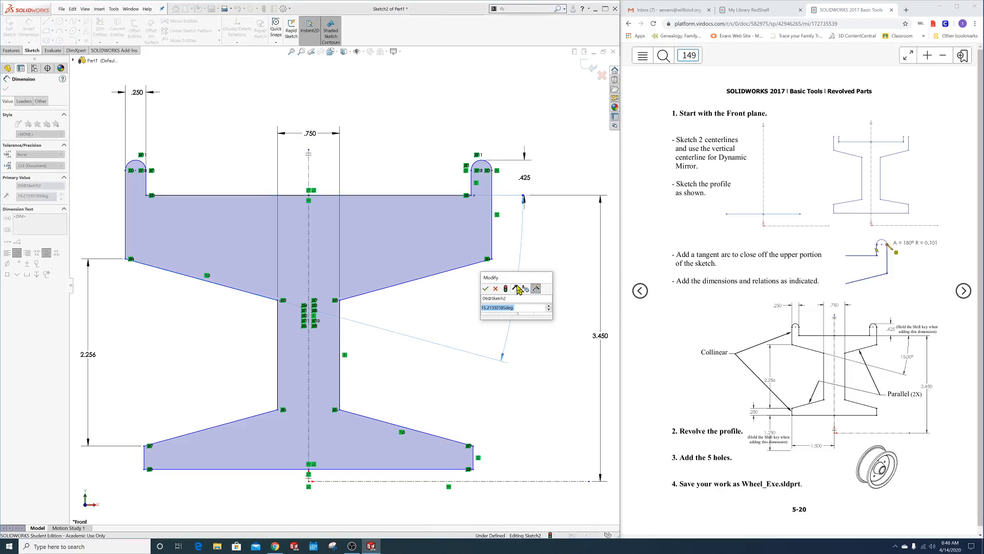
type("15")
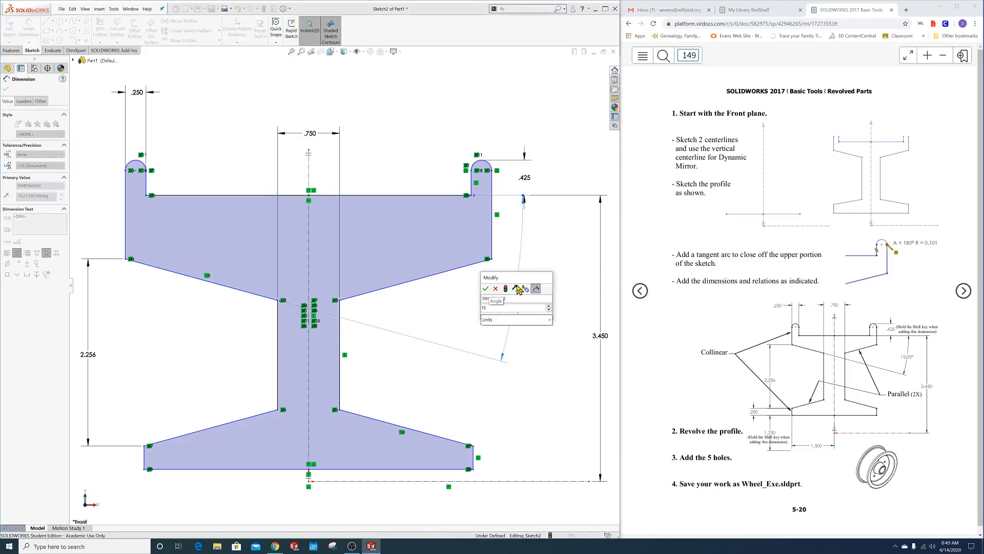
key("Return")
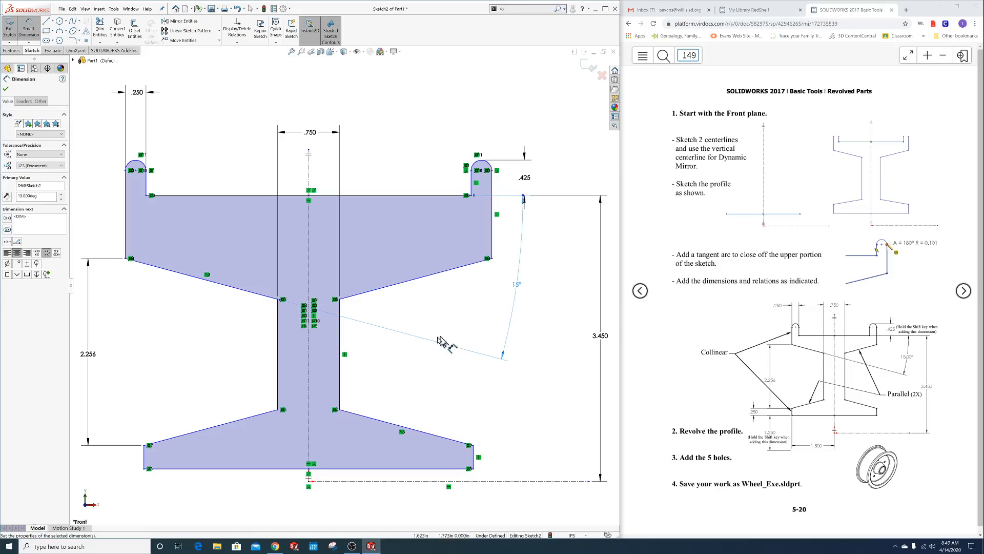
Dimension the length of the hub's left vertical edge as 0.25 in.
left_click(144, 458)
left_click(106, 462)
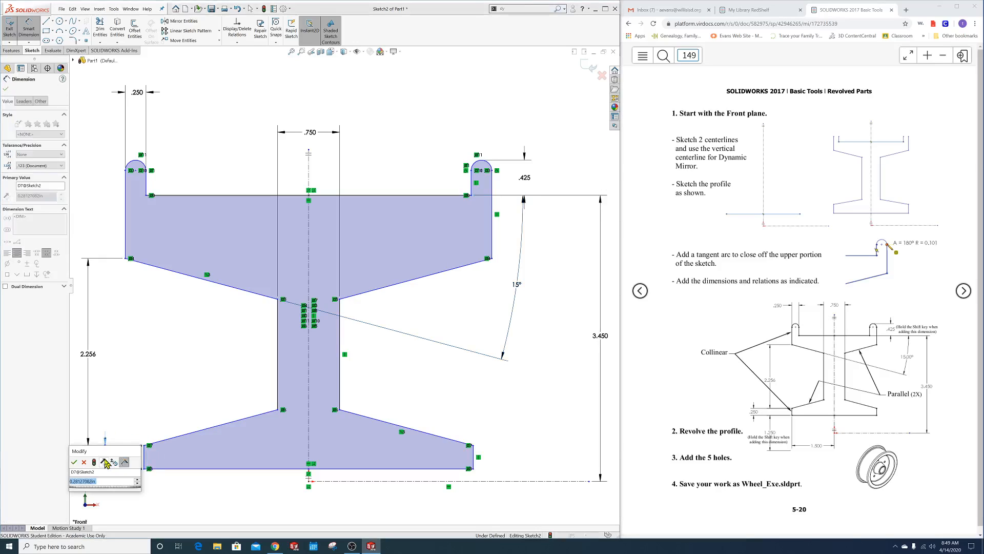
type(".25")
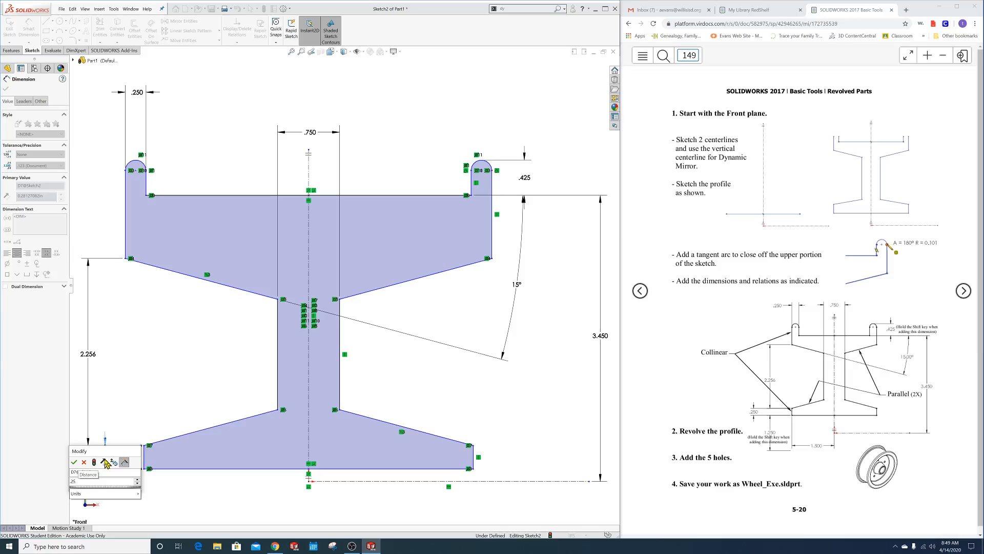
key("Return")
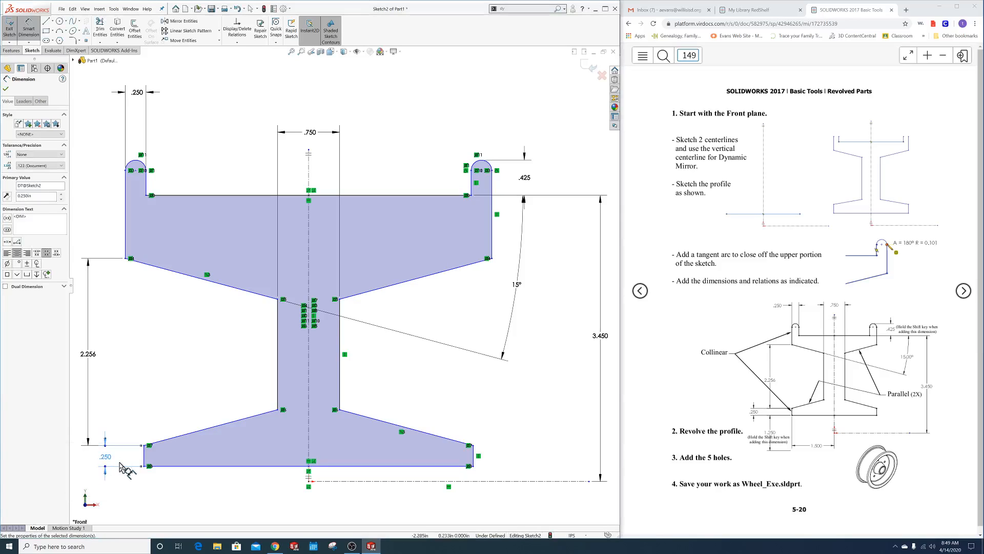
Dimension the distance from the hub's left vertical edge to the vertical centerline as 1.25 in, placing it below the profile.
left_click(145, 460)
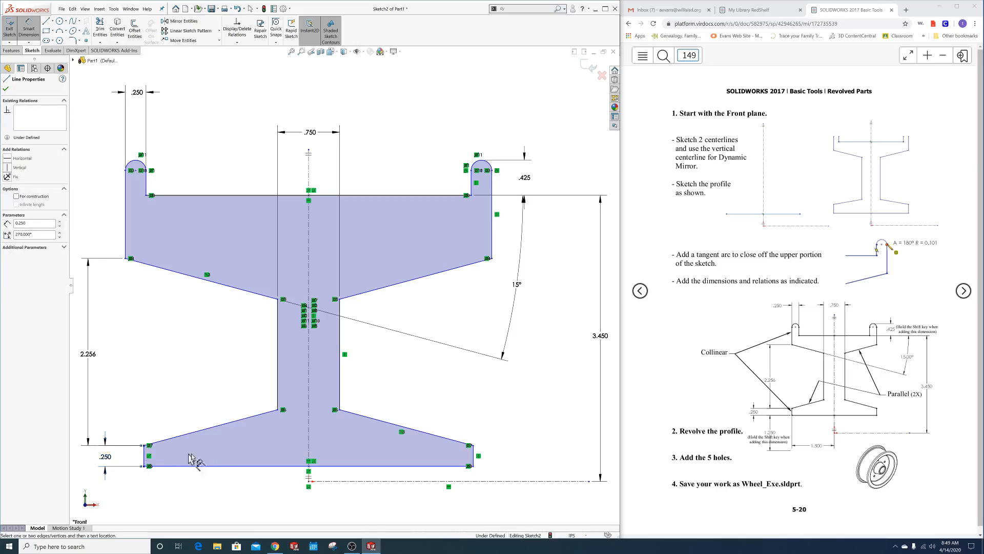
left_click(309, 452)
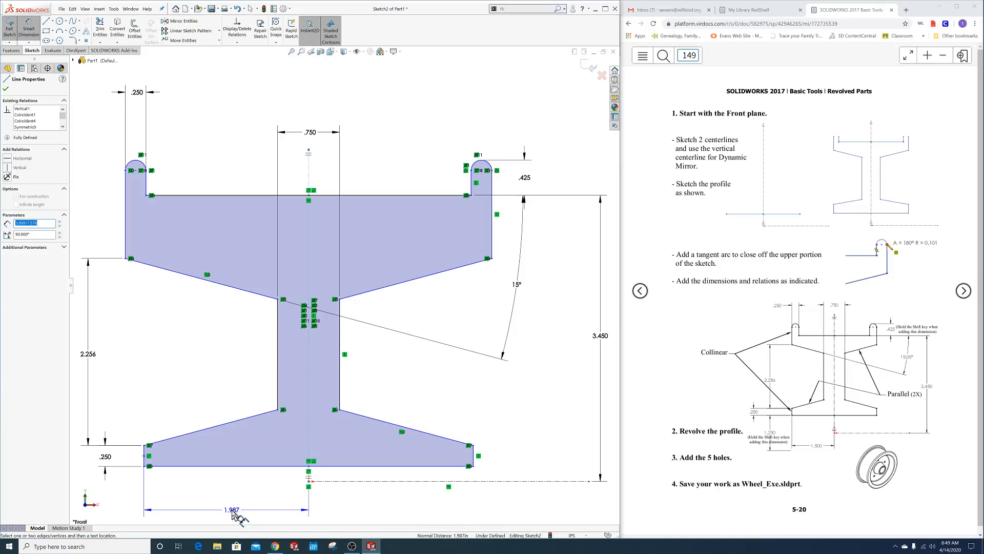
left_click(232, 510)
type("1")
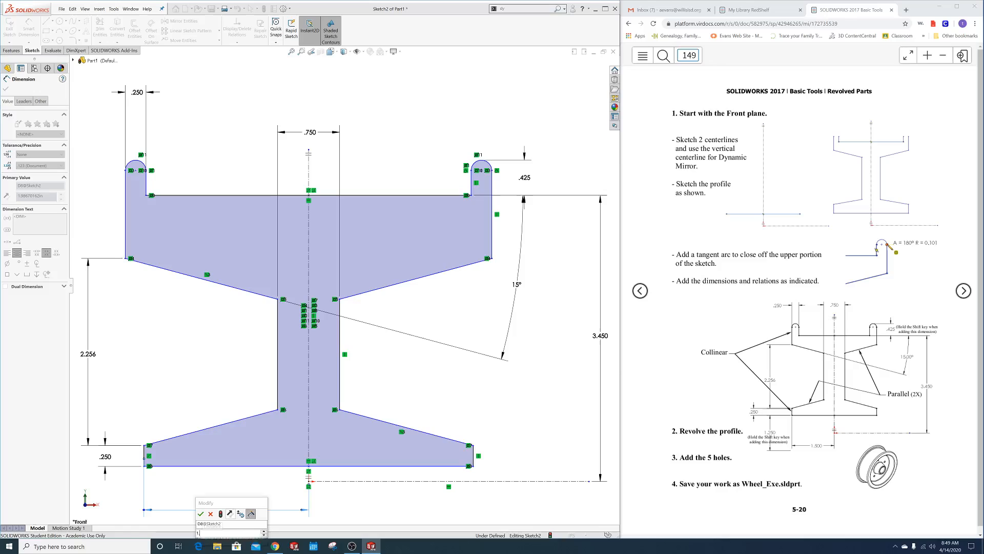
type(".25")
key("Return")
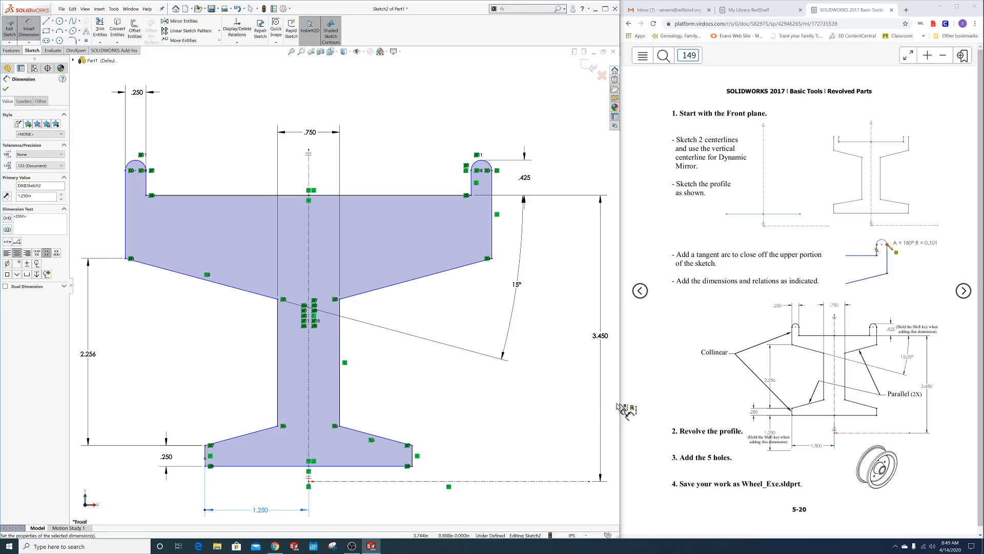
Add a parallel relation between the hub's left sloping upper edge and the rim's right sloping underside.
scroll(534, 415, "up", 3)
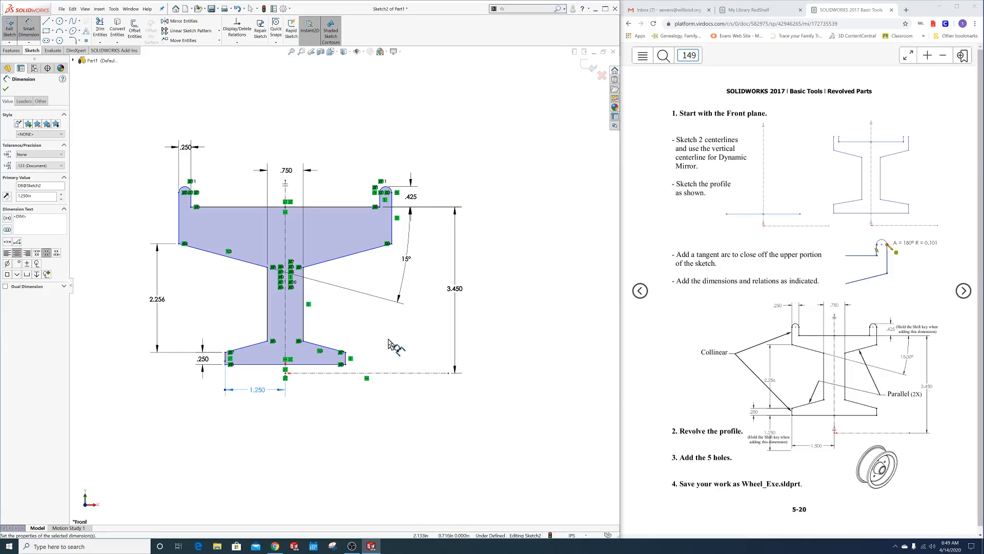
key("Escape")
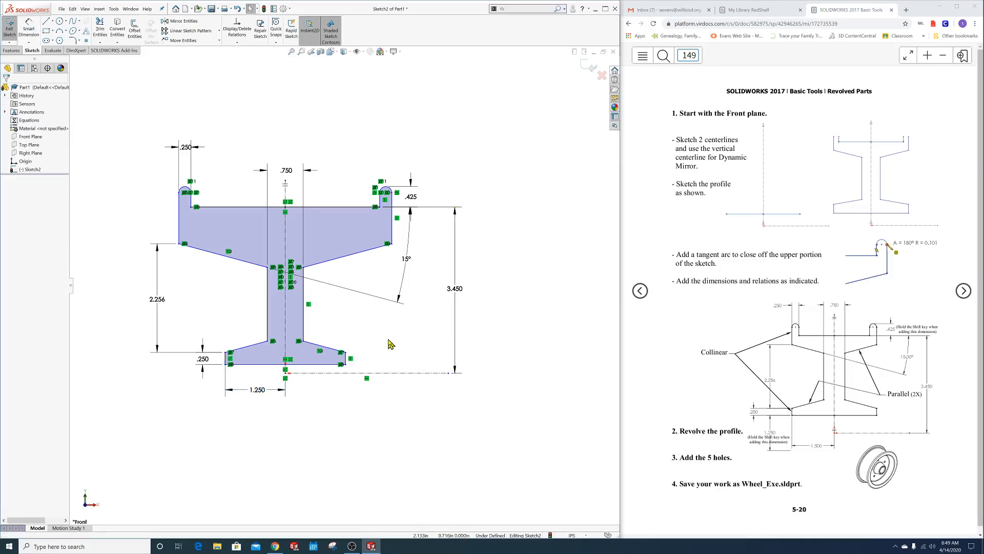
left_click(258, 348)
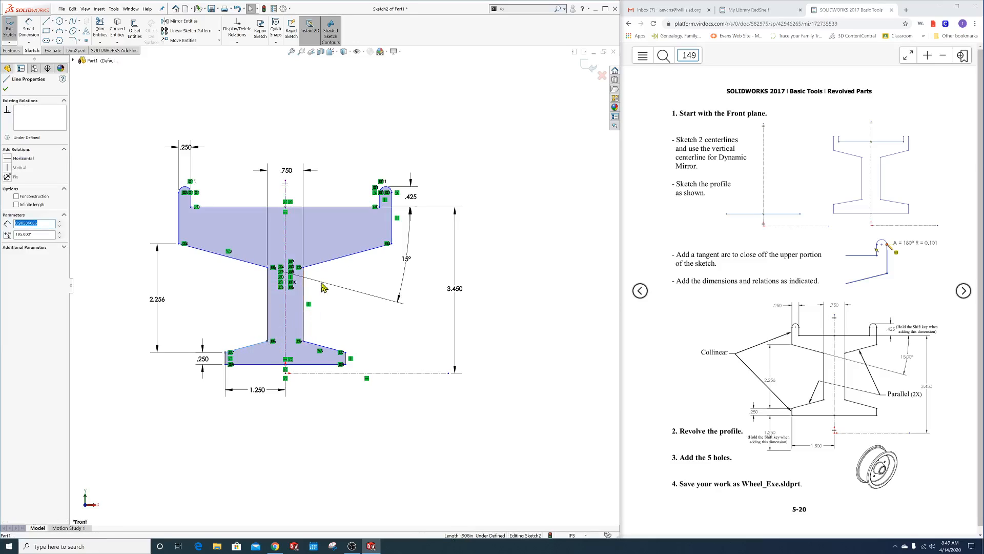
left_click(320, 262, "ctrl")
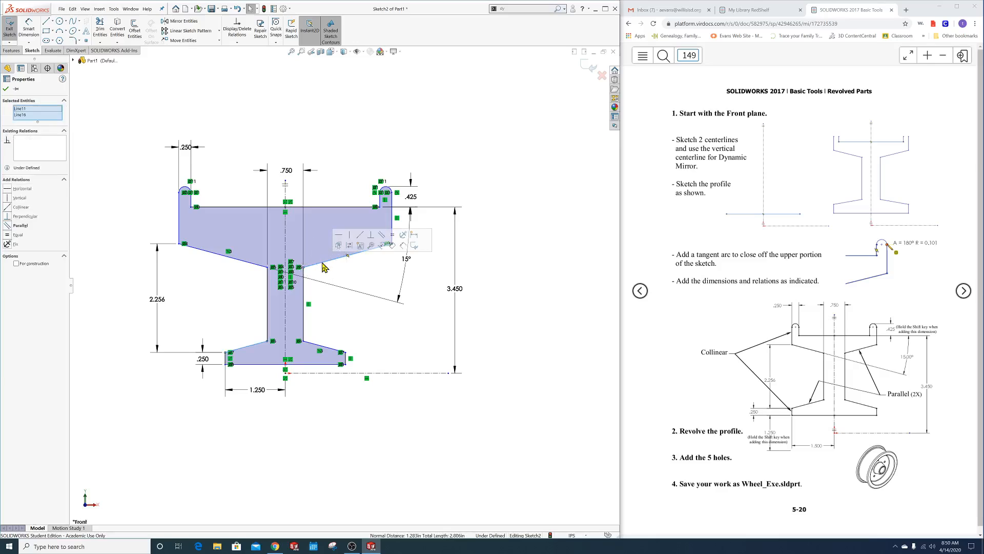
left_click(381, 237)
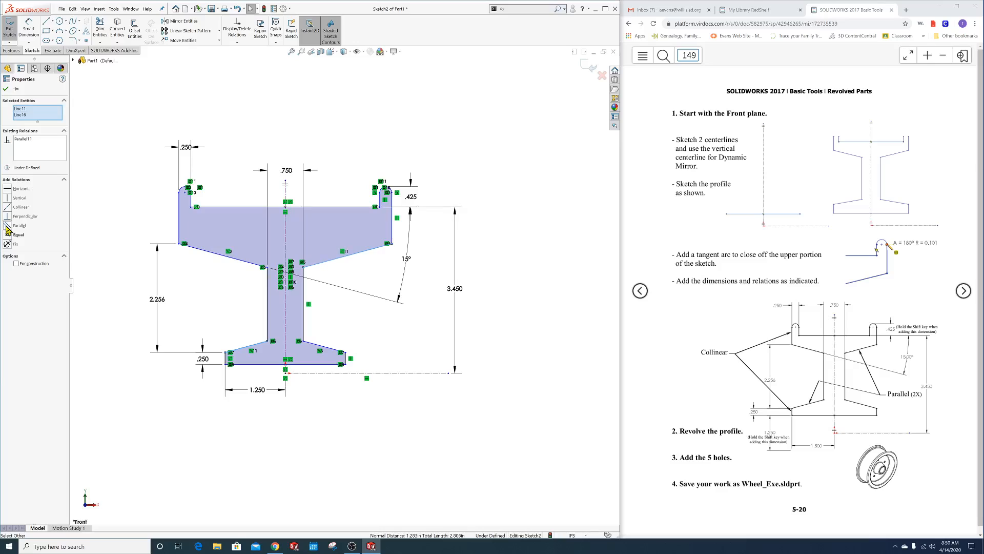
left_click(119, 285)
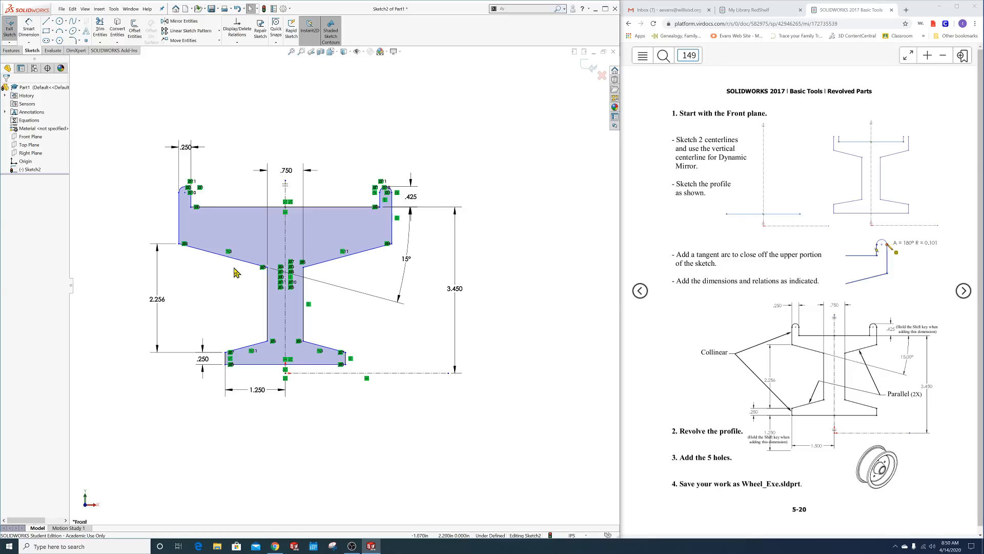
Make the hub's left vertical edge collinear with the rim's left vertical edge, and move the 3.450 dimension clear of the angle dimension.
left_click(225, 359)
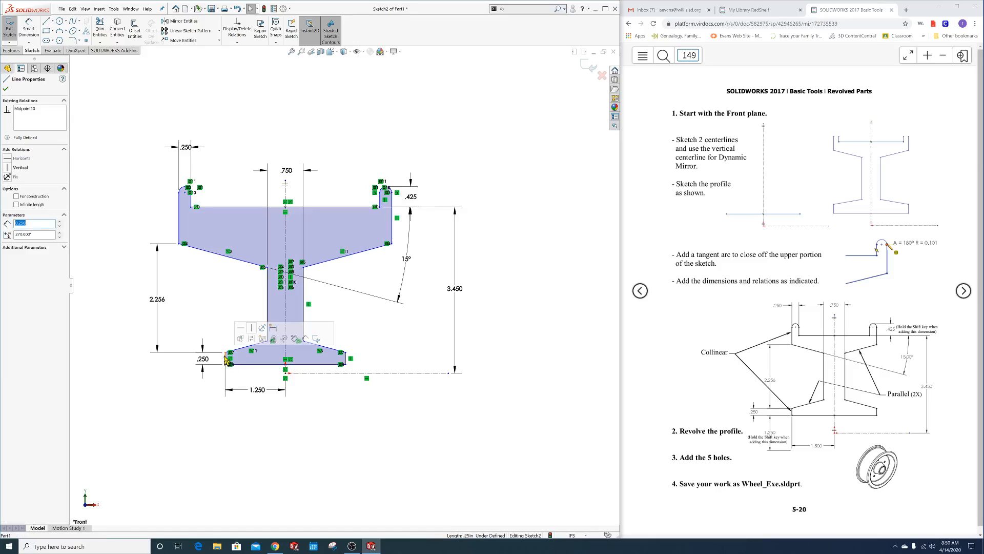
left_click(179, 237, "ctrl")
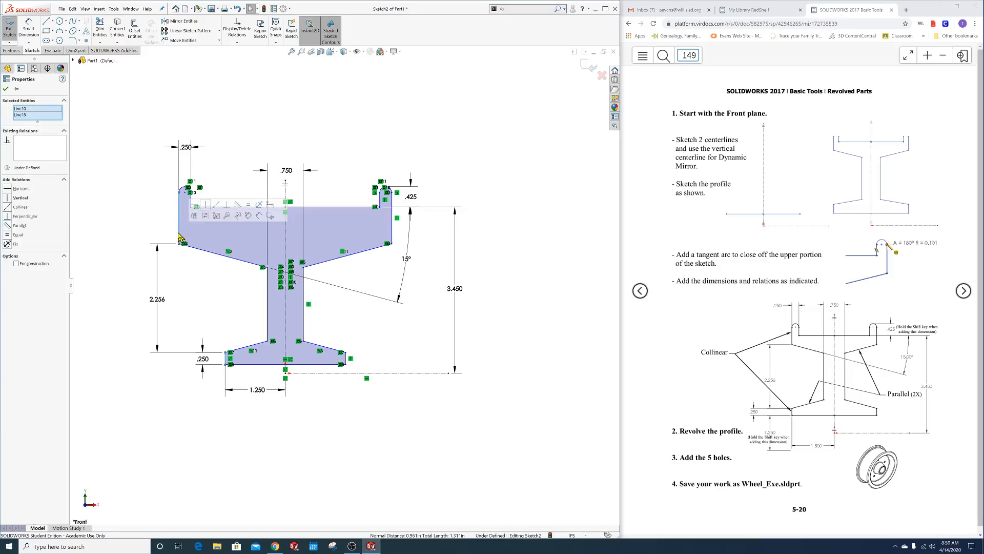
left_click(9, 210)
left_click(127, 271)
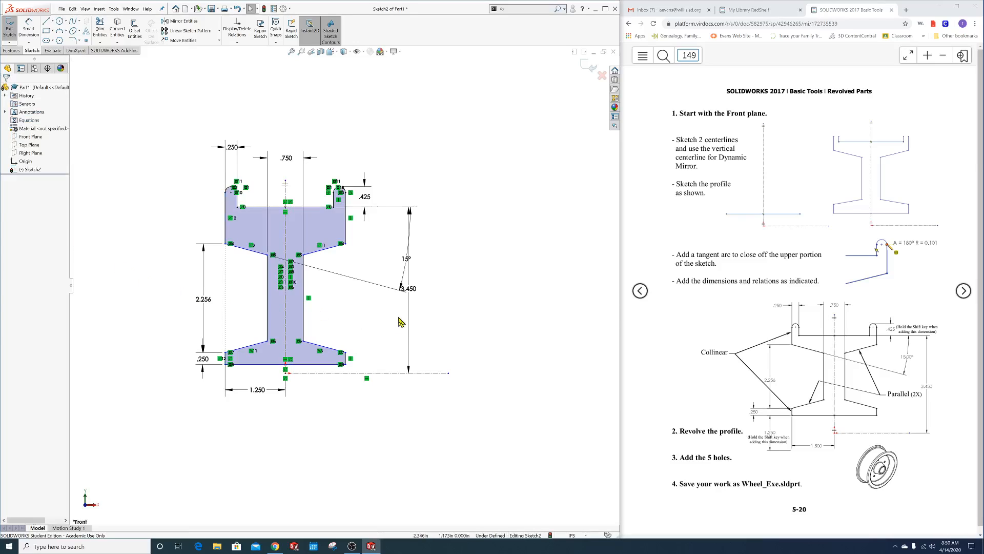
left_click_drag(410, 328, 446, 328)
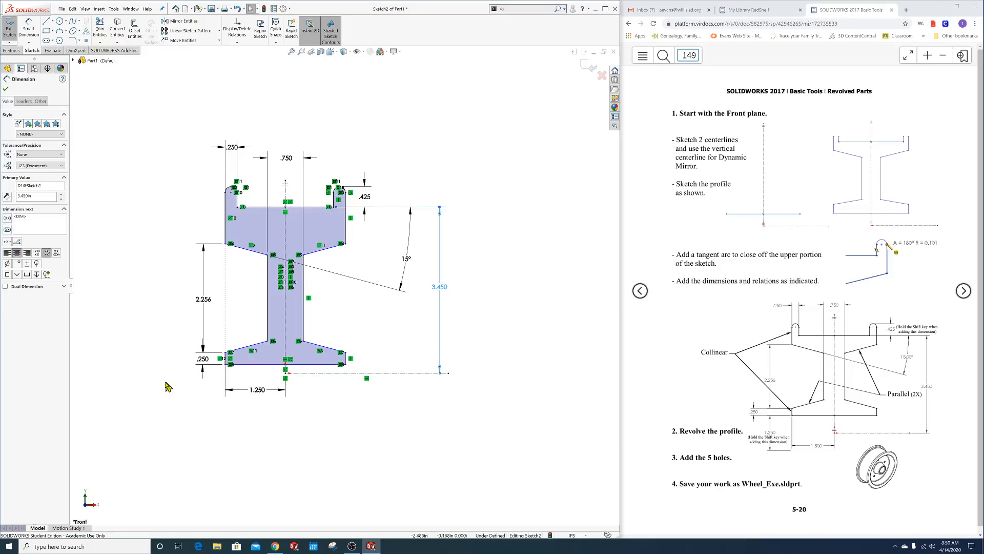
Dimension the bore diameter from the hub's bottom line across the horizontal centerline as a doubled distance of 1.25 in, placed below the profile's left end.
right_click_drag(157, 380, 157, 343)
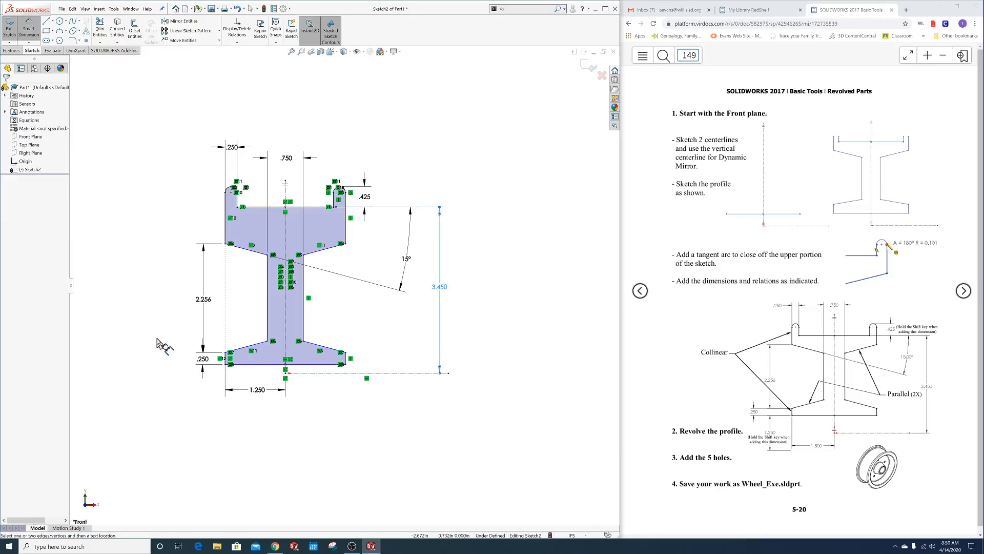
left_click(266, 365)
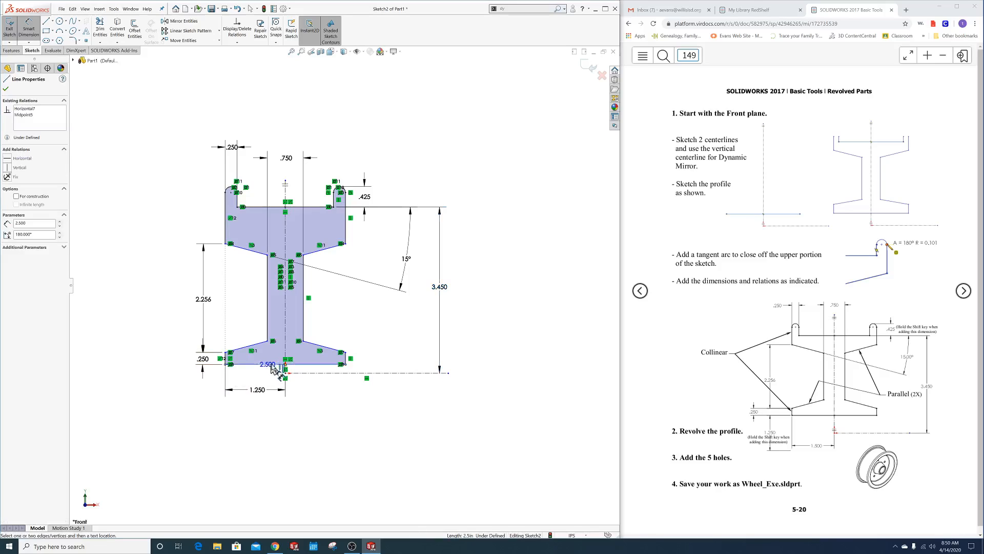
left_click(312, 372)
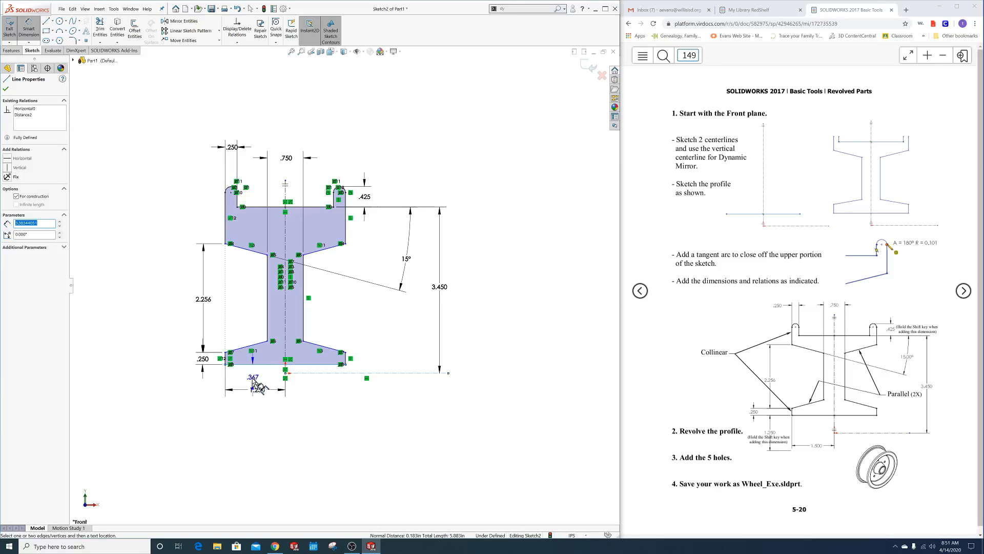
left_click(220, 376)
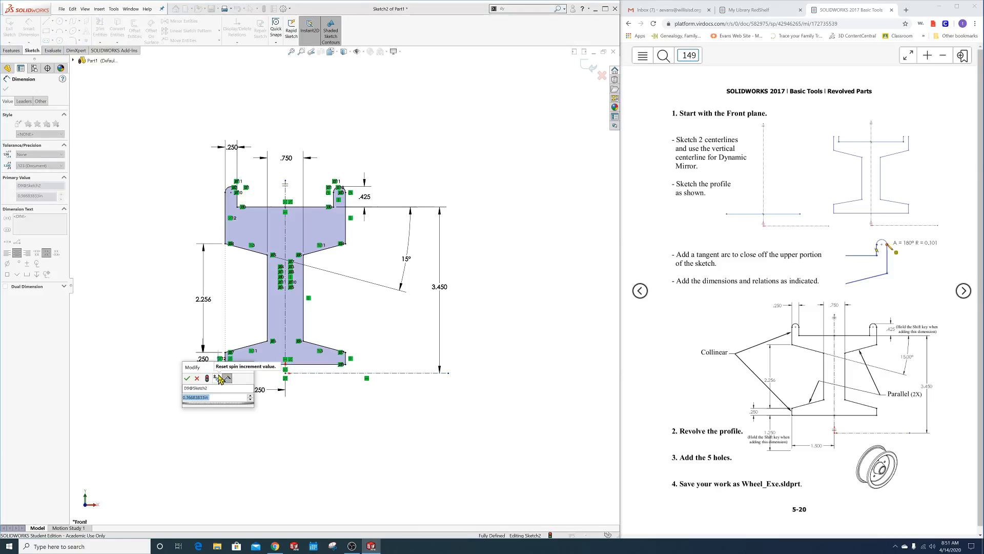
type("1.25")
key("Return")
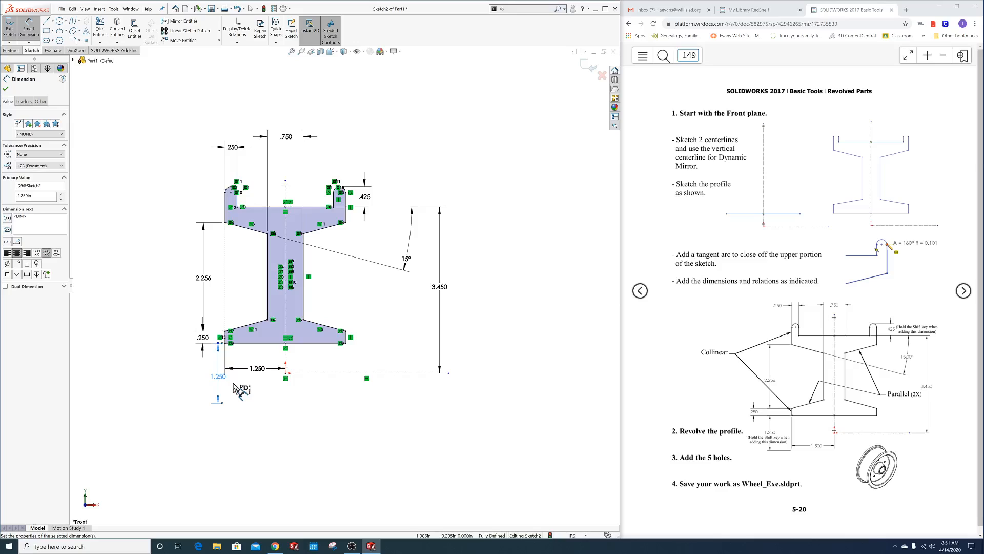
Delete the bore diameter dimension and recreate it at 1.25 in, aligned under the hub's 0.25 in edge dimension.
key("Escape")
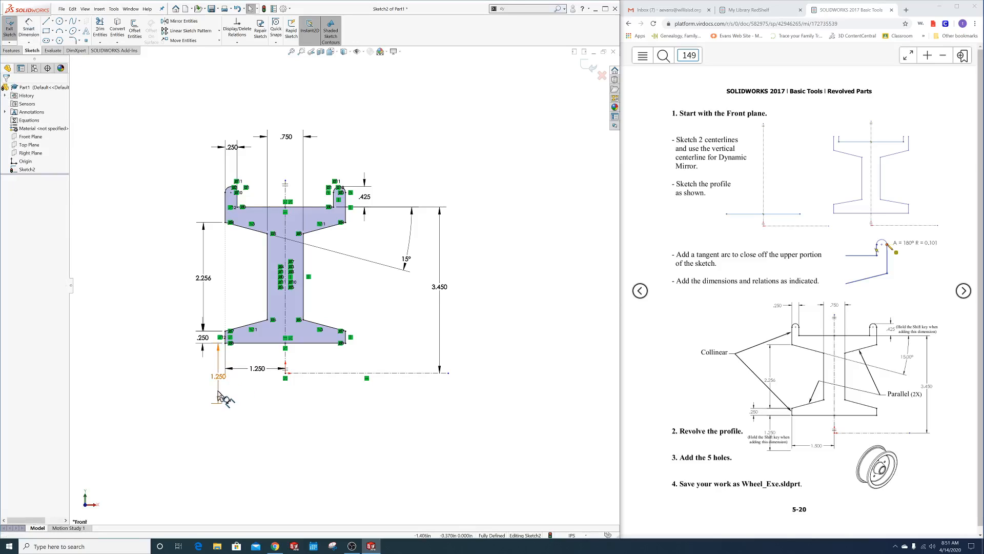
left_click(218, 395)
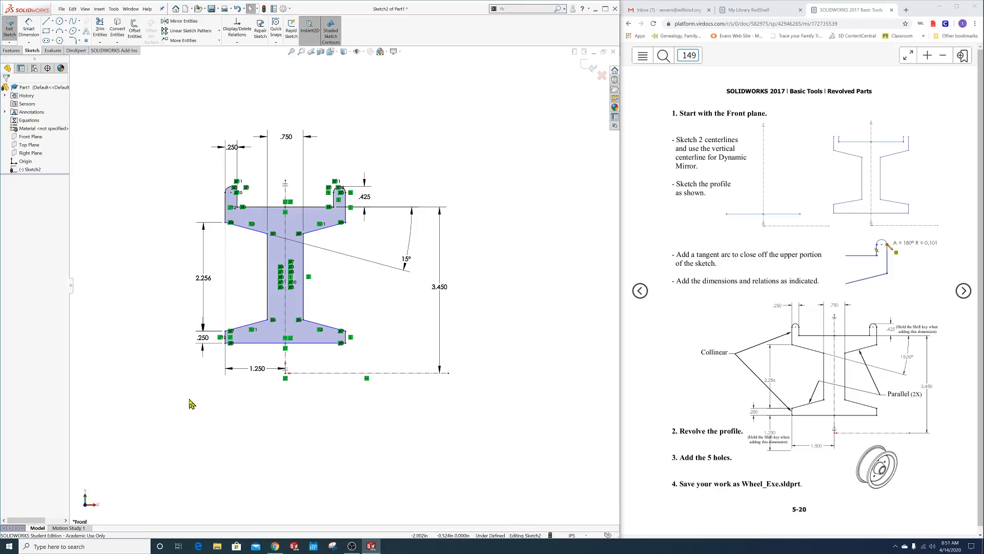
right_click_drag(160, 234, 166, 185)
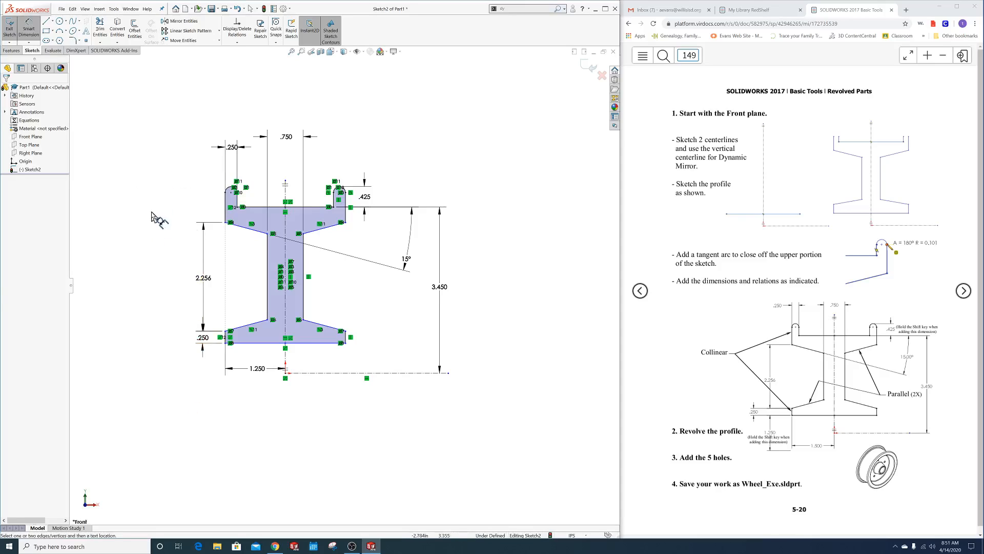
left_click(257, 343)
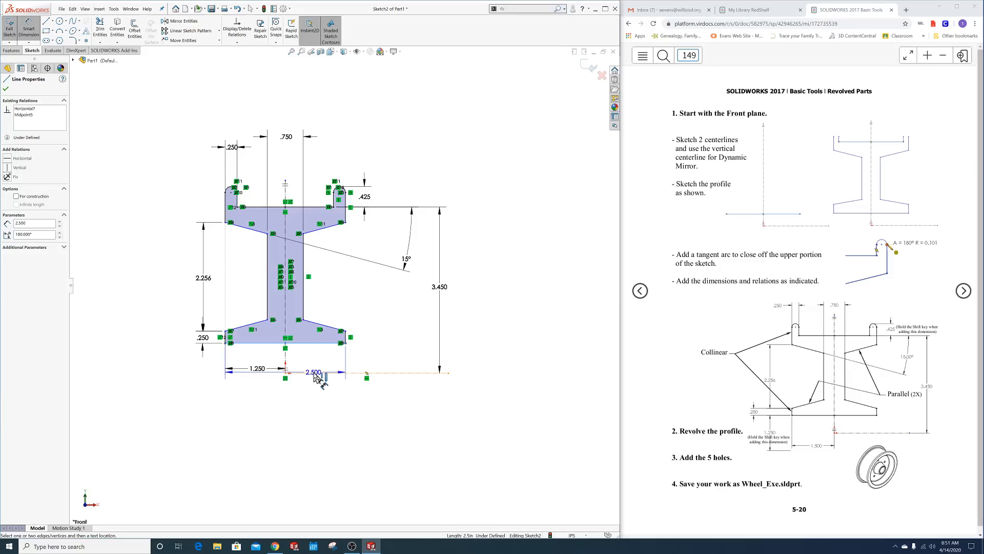
left_click(303, 374)
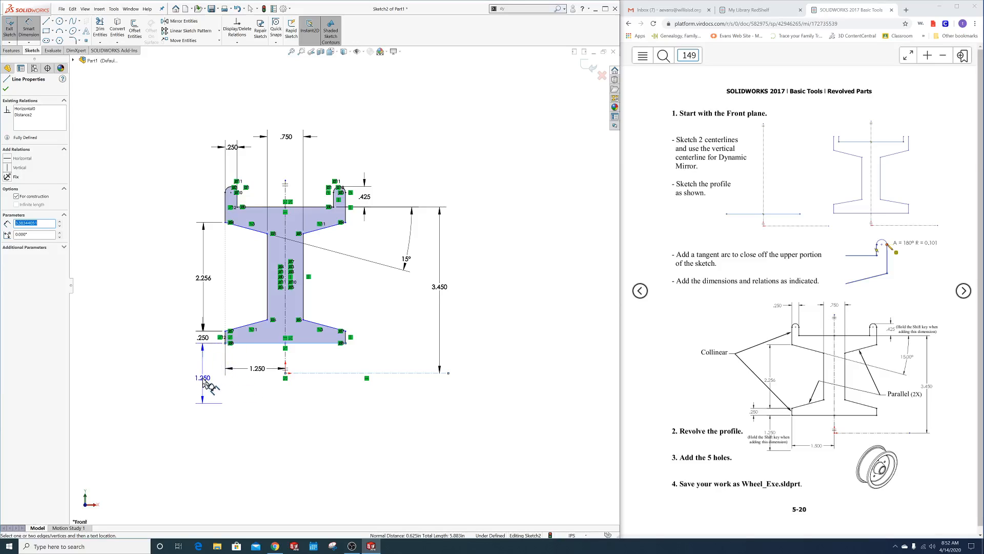
left_click(203, 382)
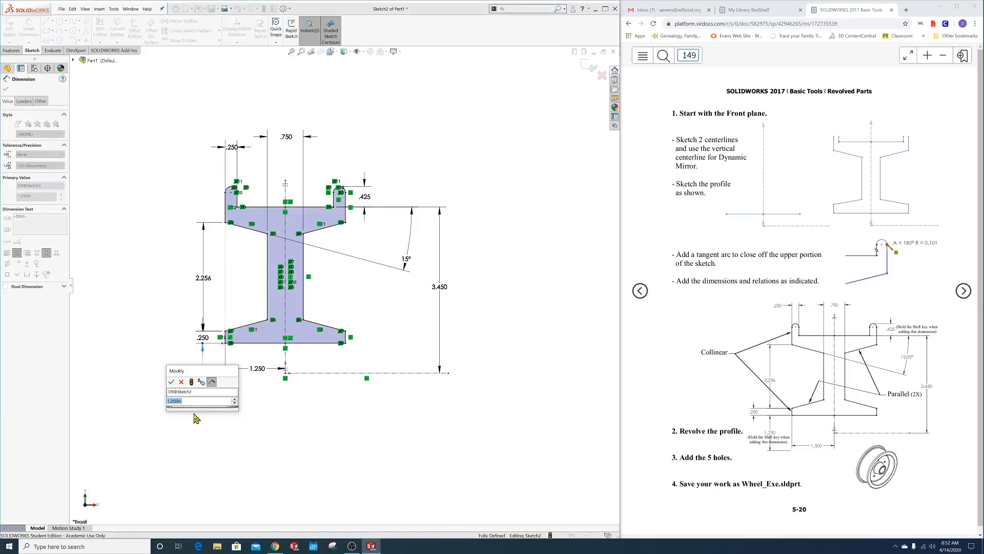
left_click(172, 383)
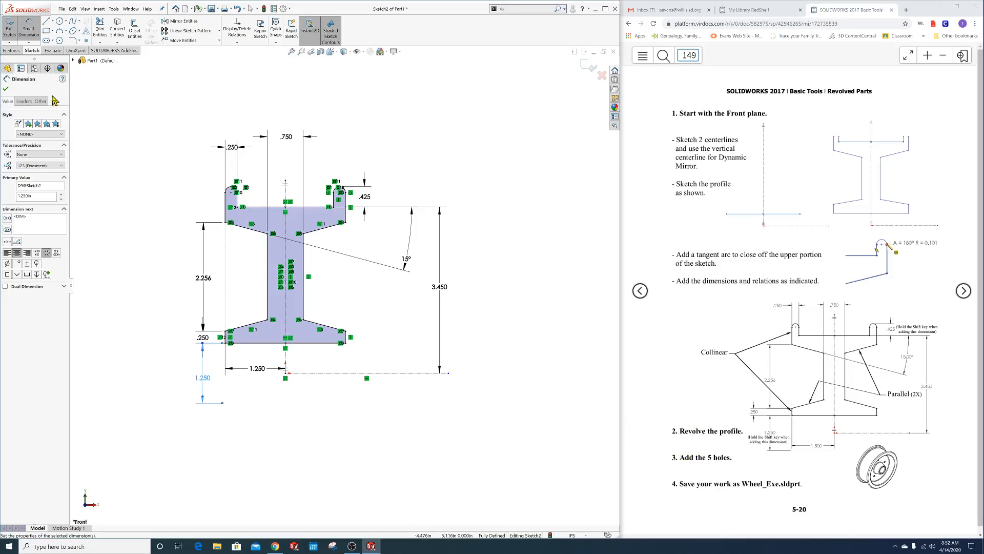
Revolve the profile 360° about the horizontal centerline to form the solid wheel.
left_click(11, 51)
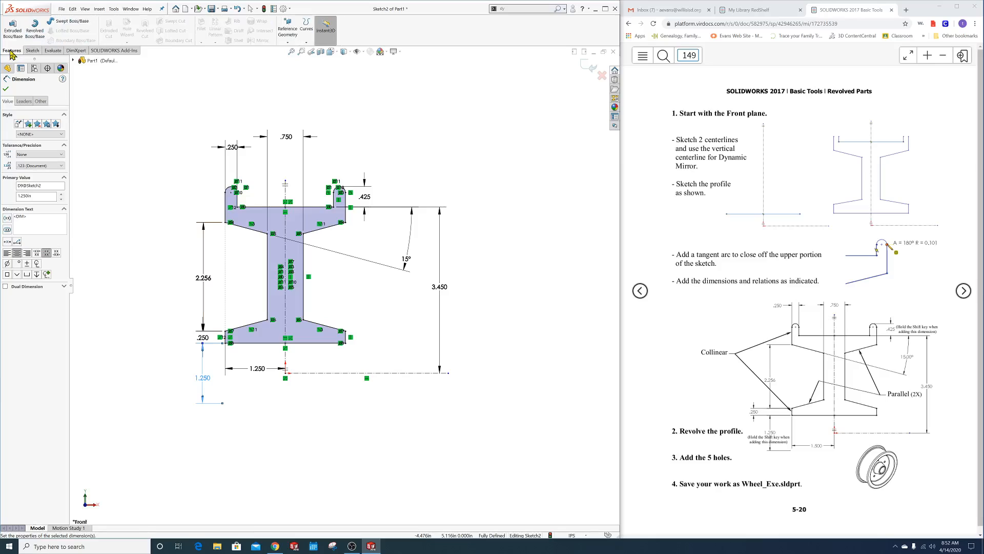
left_click(34, 30)
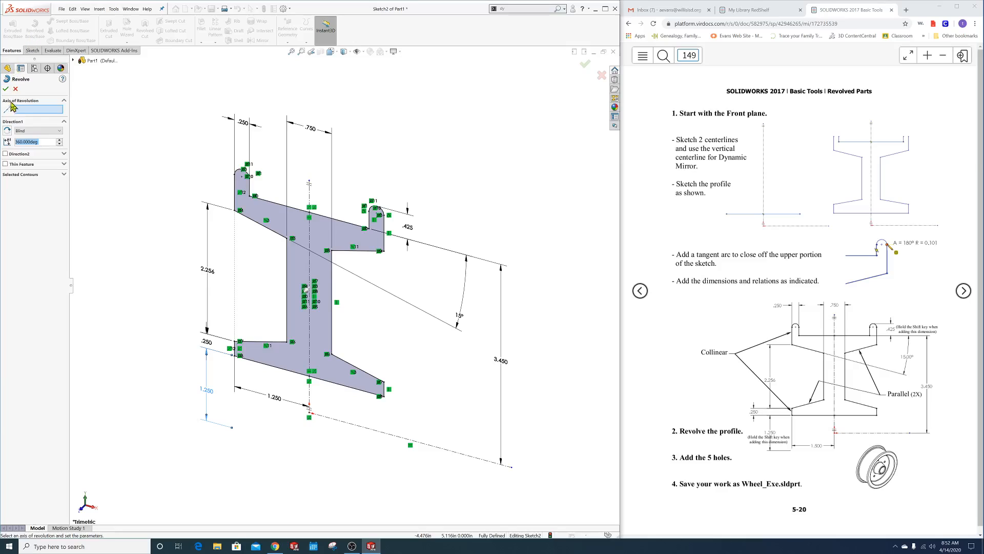
left_click(365, 430)
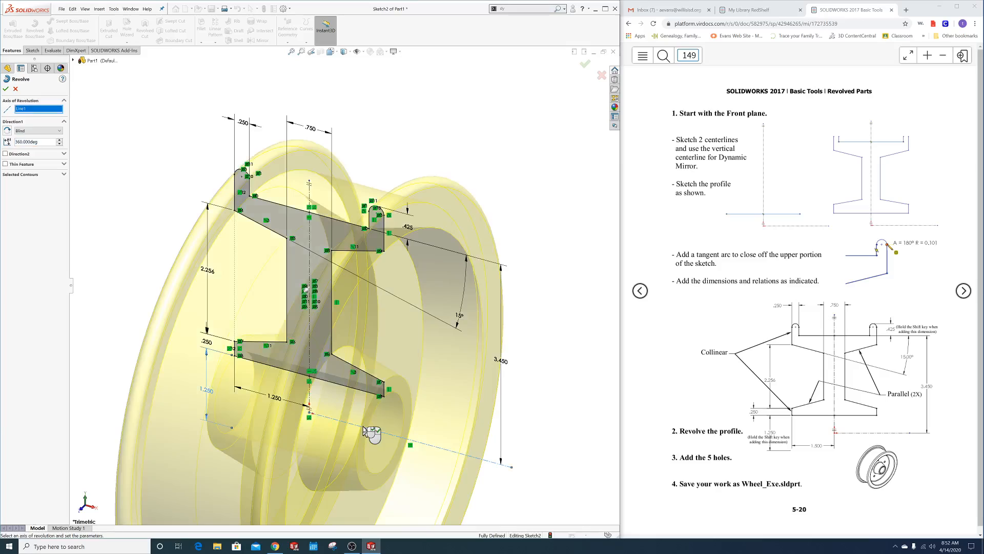
left_click(7, 89)
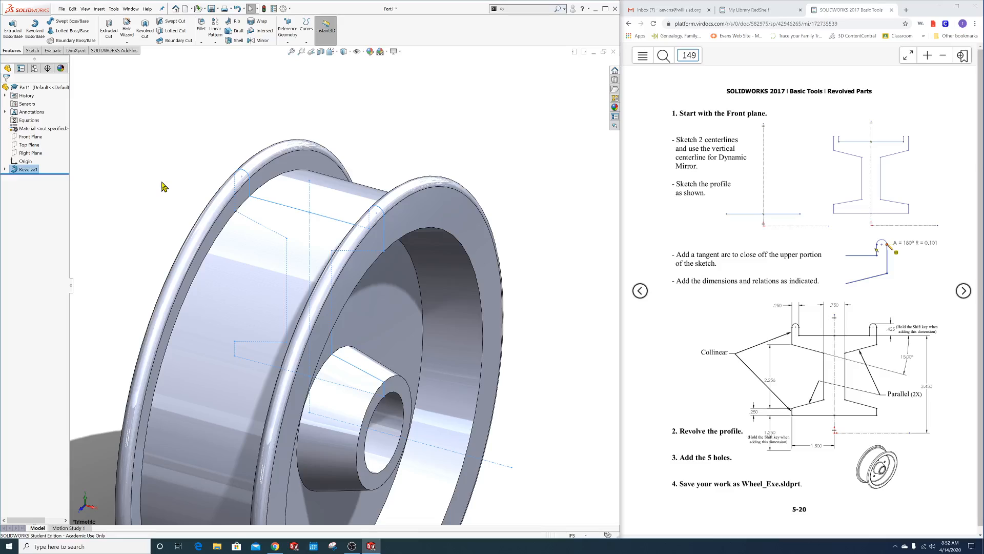
Examine the revolved wheel's rim, flanges and hub, ending with the whole part in view and nothing selected.
scroll(163, 186, "down", 2)
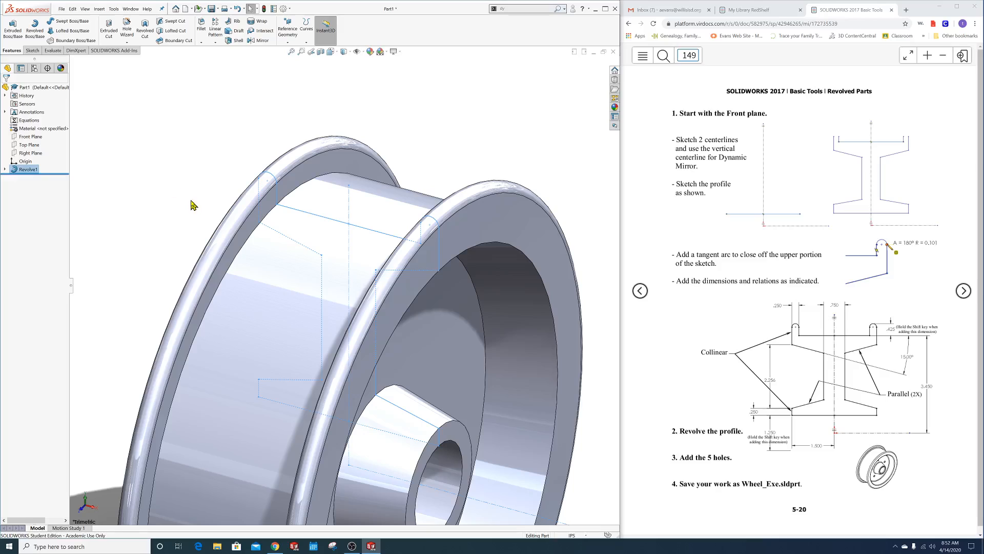
scroll(197, 211, "down", 2)
scroll(202, 214, "up", 5)
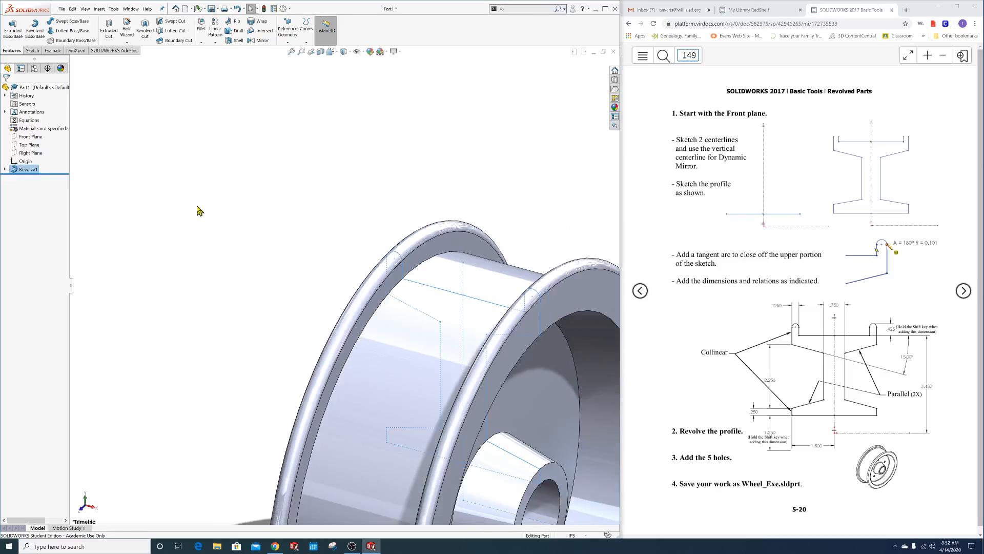
scroll(323, 279, "up", 4)
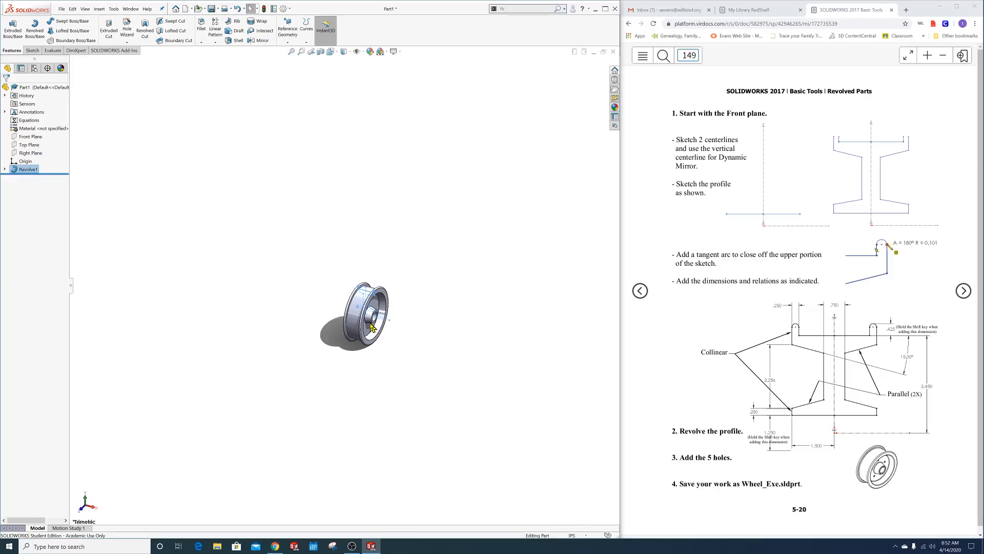
scroll(374, 352, "down", 2)
scroll(353, 261, "down", 3)
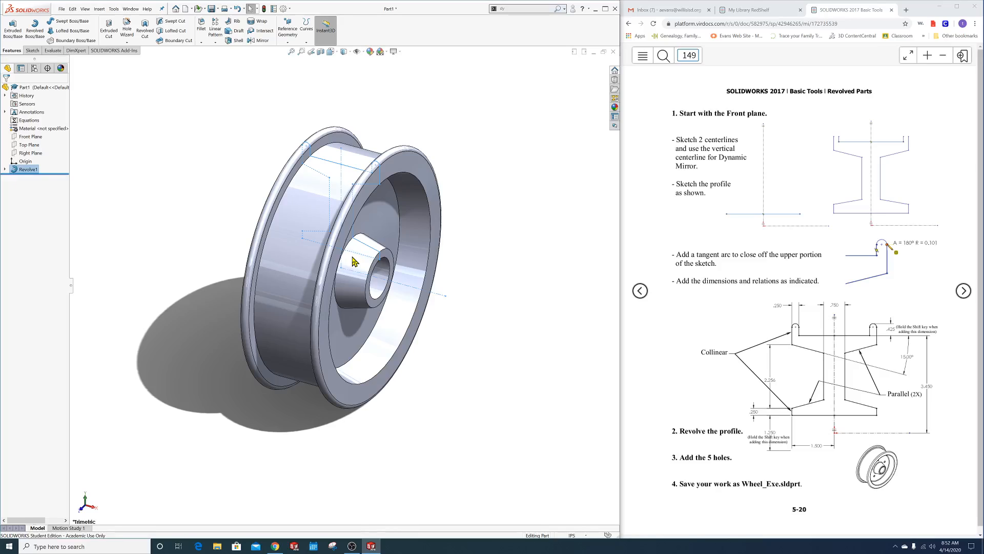
left_click(485, 258)
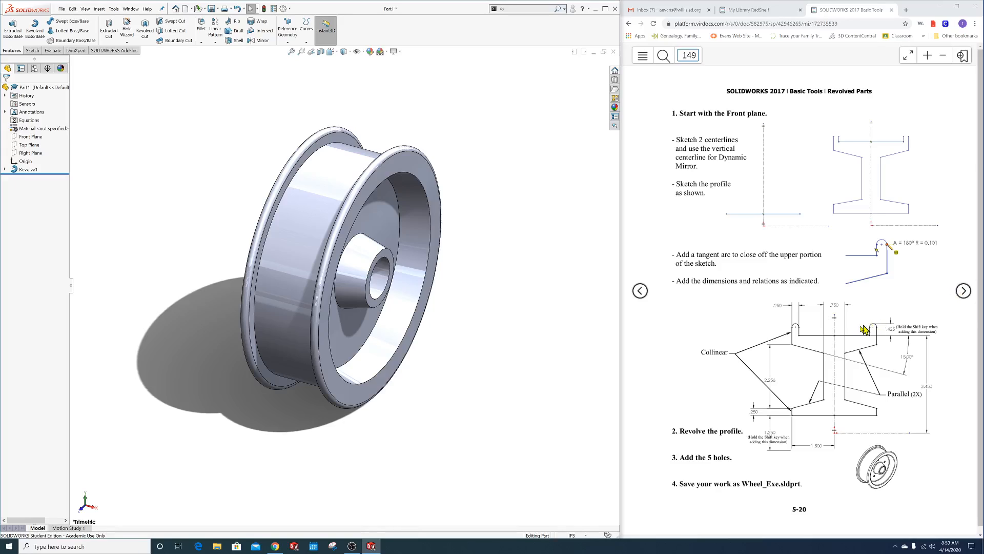
Go back to the wheel exercise drawing on page 148 of the book, and show the model in isometric view.
left_click(639, 292)
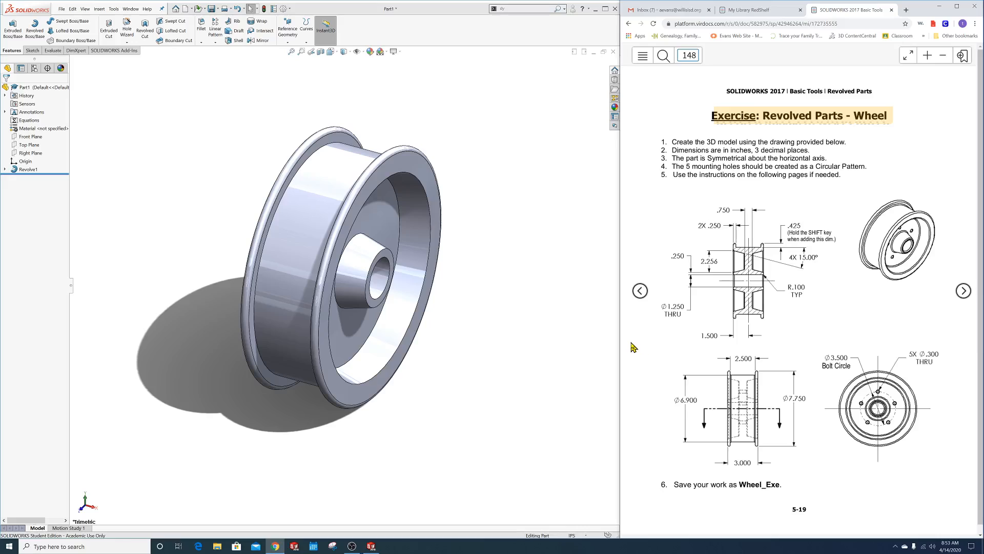
scroll(634, 346, "down", 1)
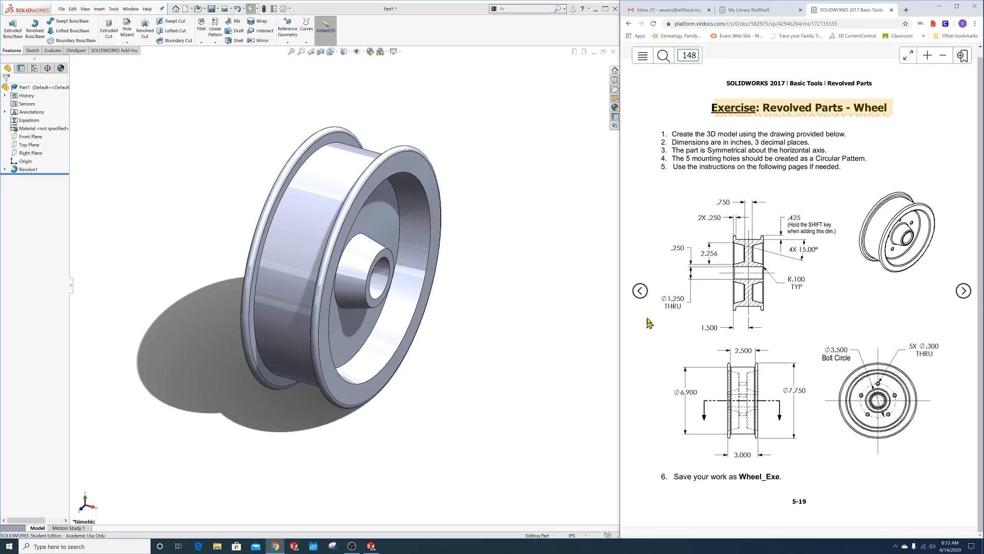
left_click(530, 237)
key("space")
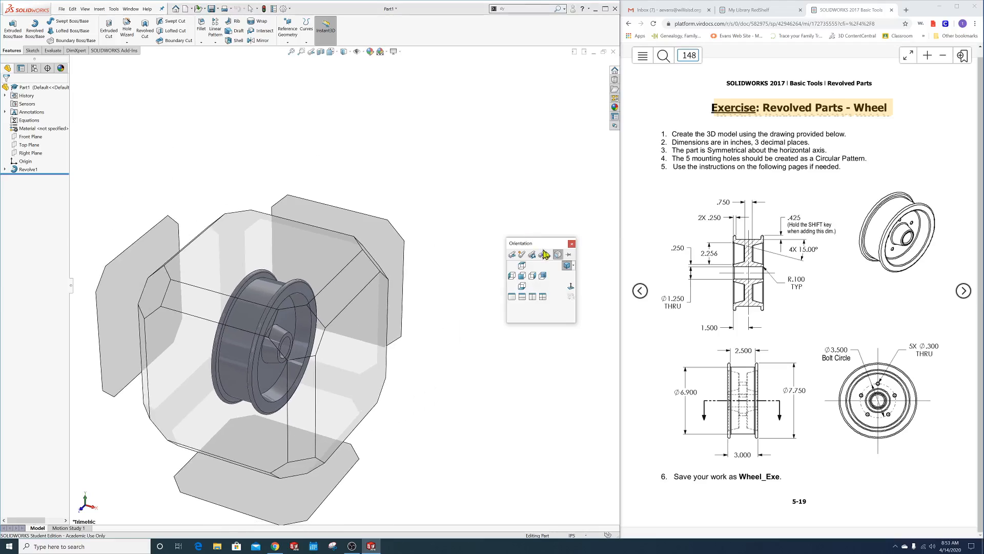
left_click(567, 267)
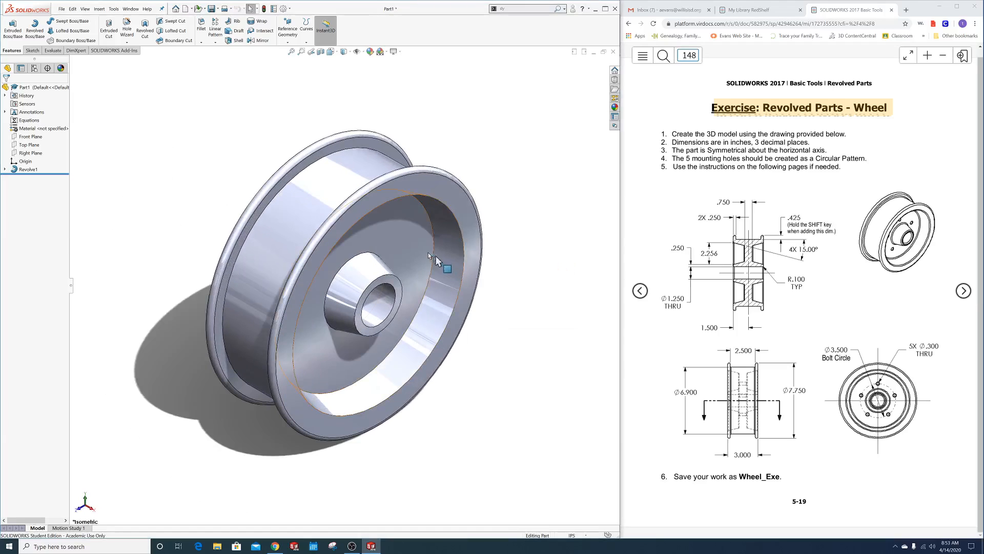
Start a sketch on the wheel's recessed web face and orient the view straight onto it.
left_click(404, 251)
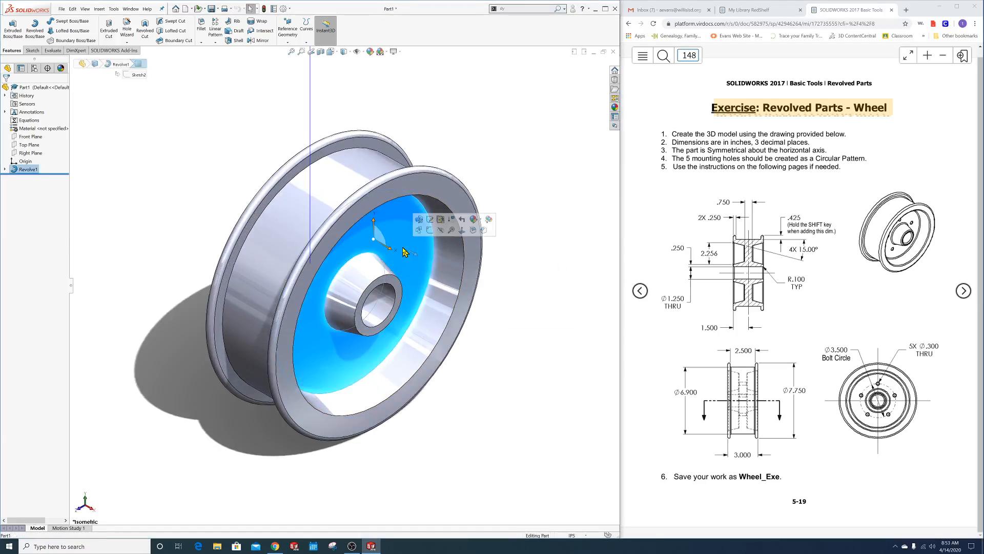
left_click(430, 230)
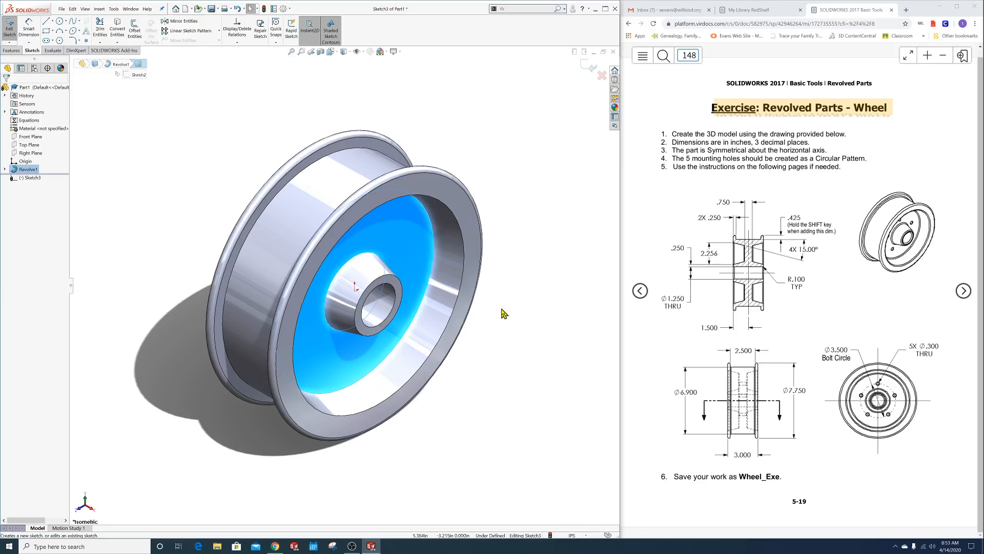
key("space")
left_click(570, 285)
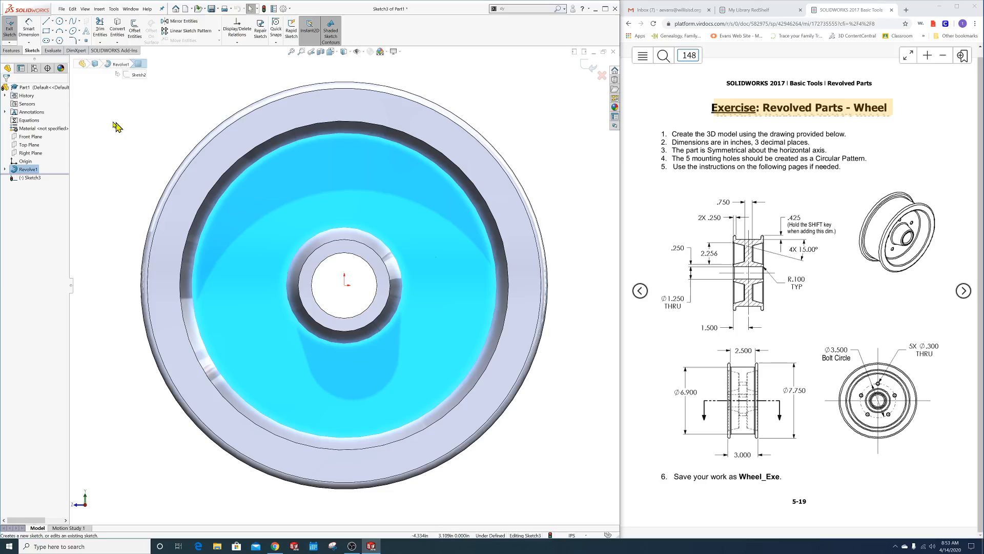
Draw a vertical construction centerline from the origin up past the wheel's outer rim.
left_click(52, 21)
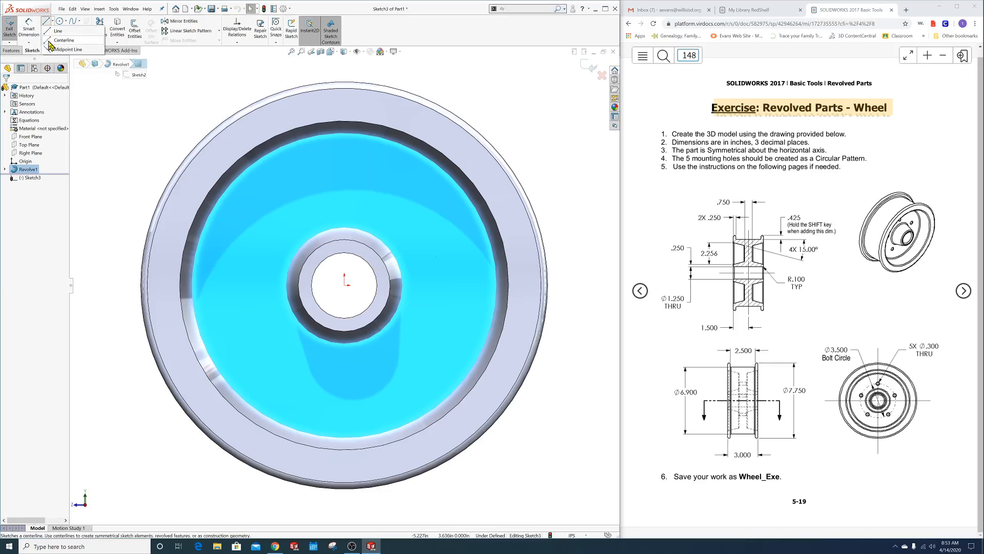
left_click(57, 41)
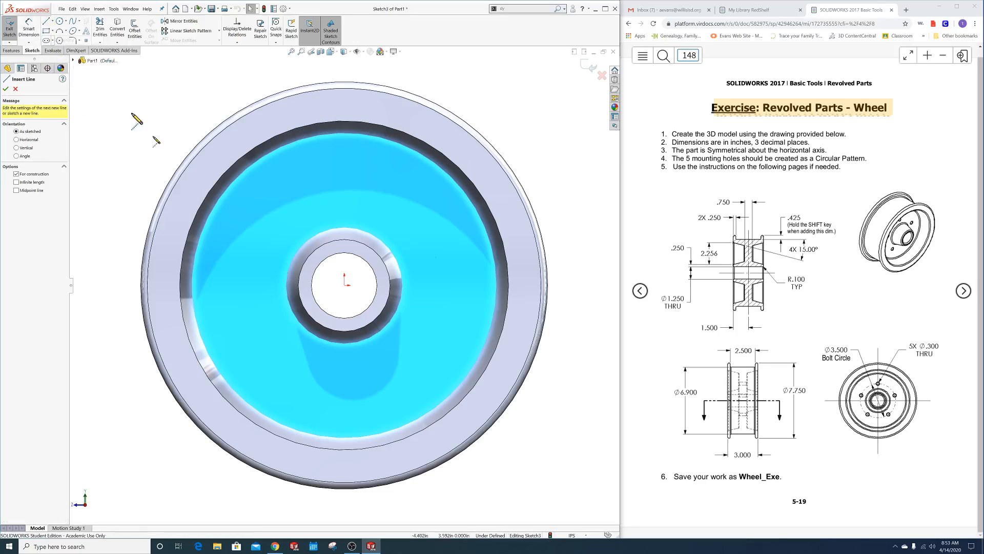
left_click(345, 285)
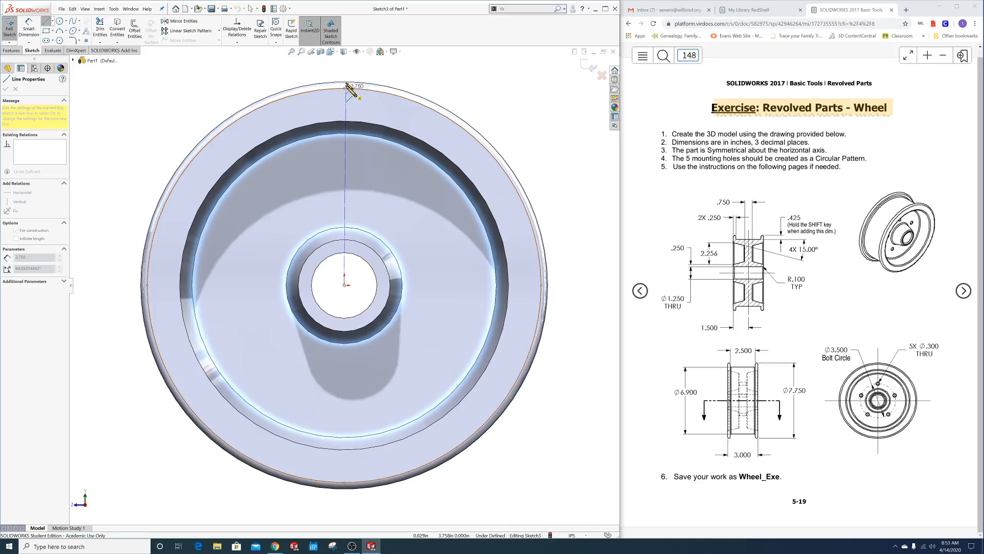
left_click(344, 66)
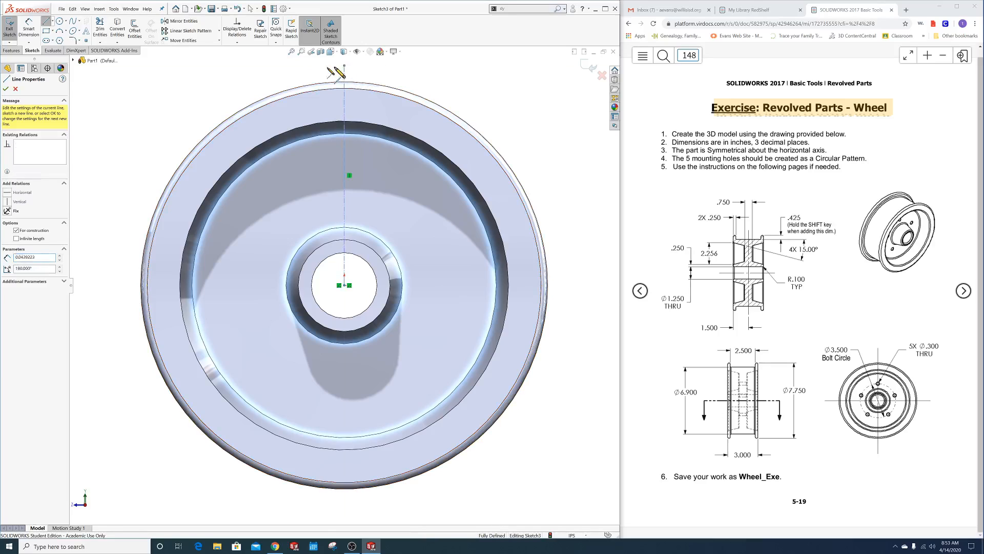
double_click(291, 69)
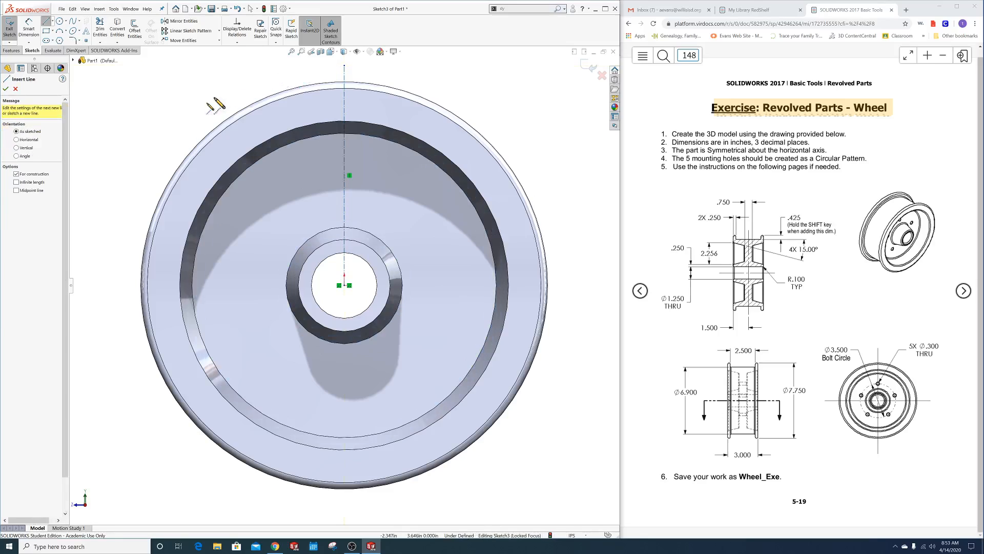
key("Escape")
Sketch a circle centered on the vertical centerline between hub and rim, and dimension its diameter to 0.3 in.
left_click(60, 20)
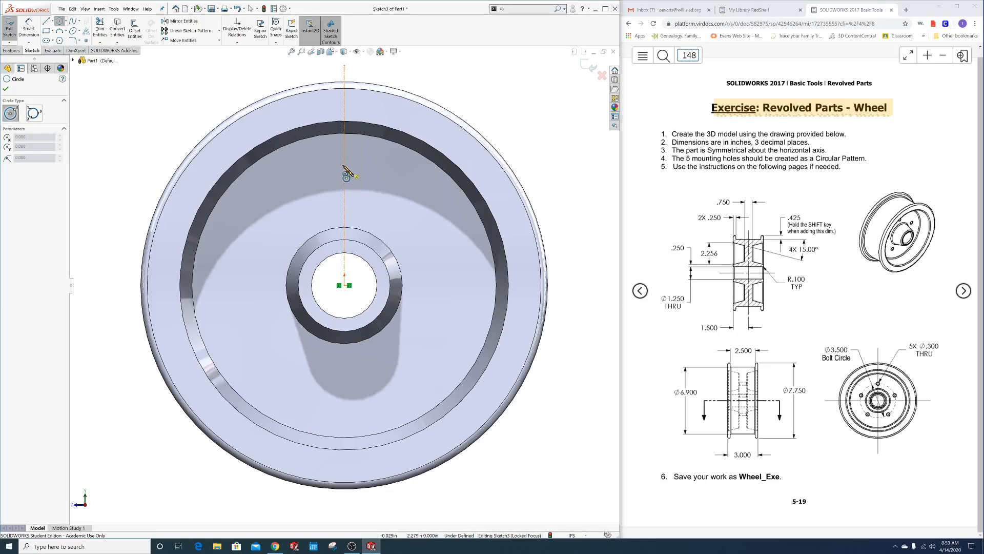
left_click(344, 162)
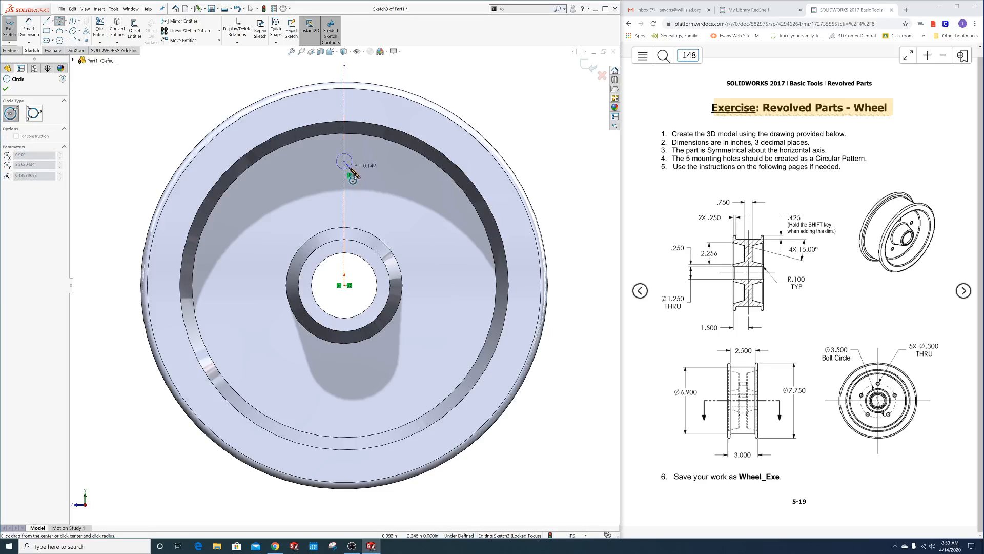
left_click(357, 177)
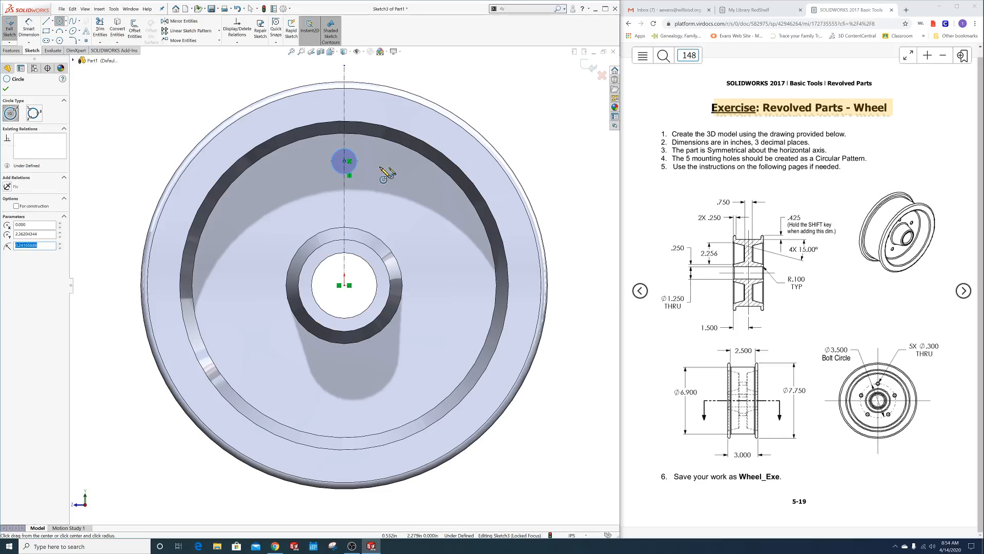
right_click_drag(558, 197, 556, 164)
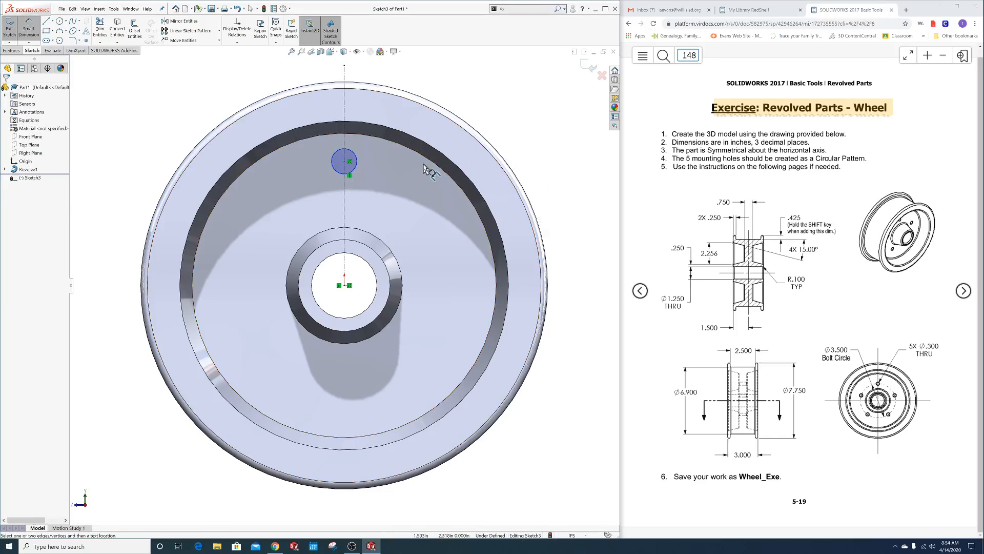
left_click(358, 163)
left_click(459, 88)
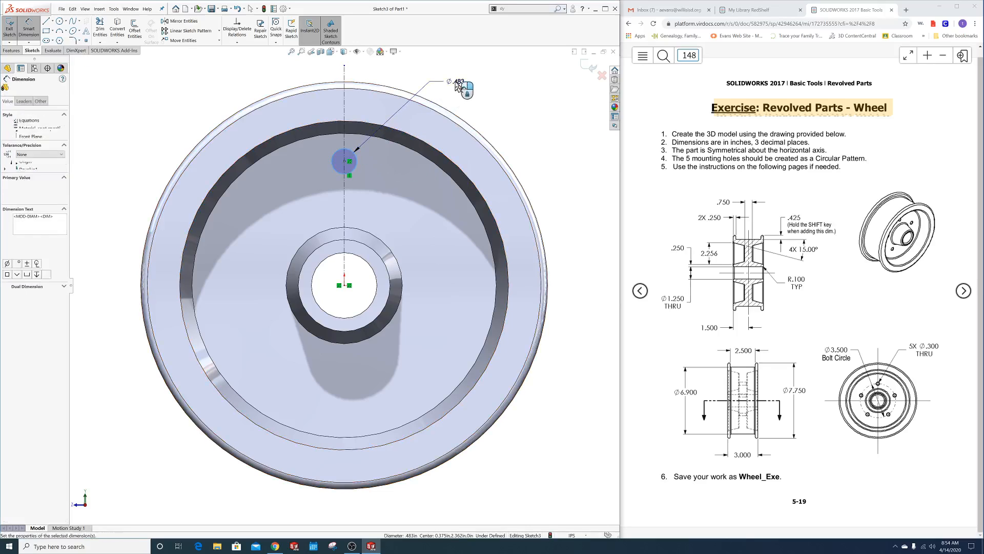
type(".3")
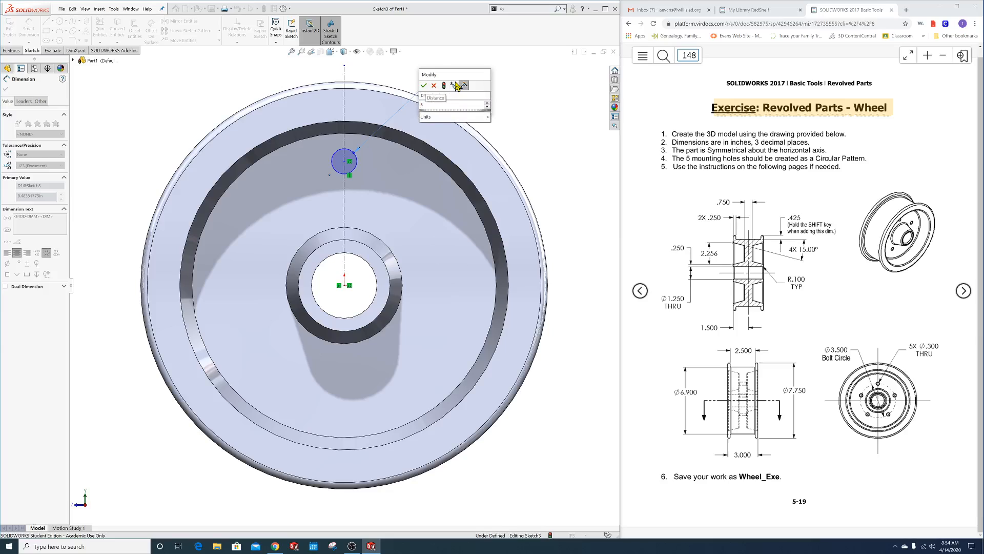
key("Return")
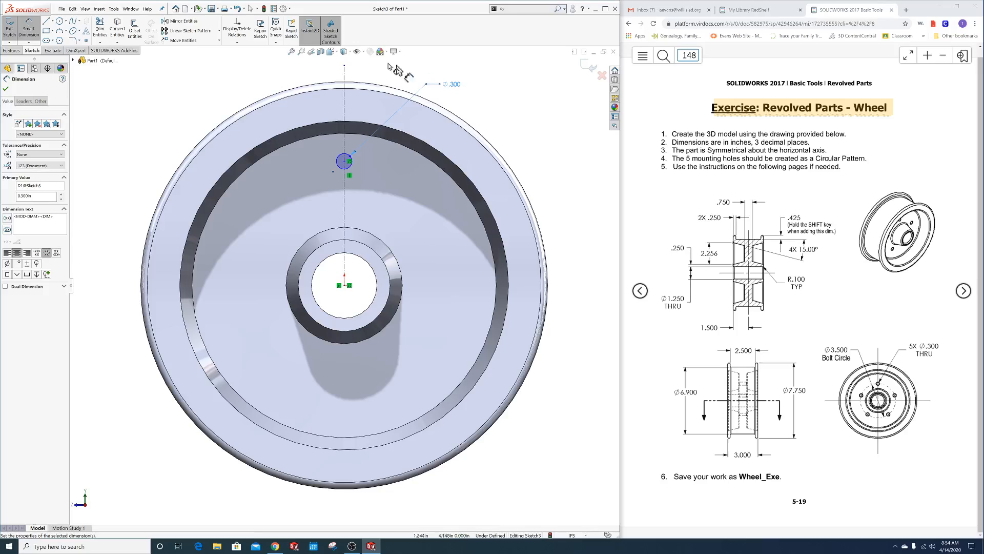
Sketch a bolt circle centered on the origin and dimension its diameter to 3.5 in.
left_click(66, 21)
left_click(63, 32)
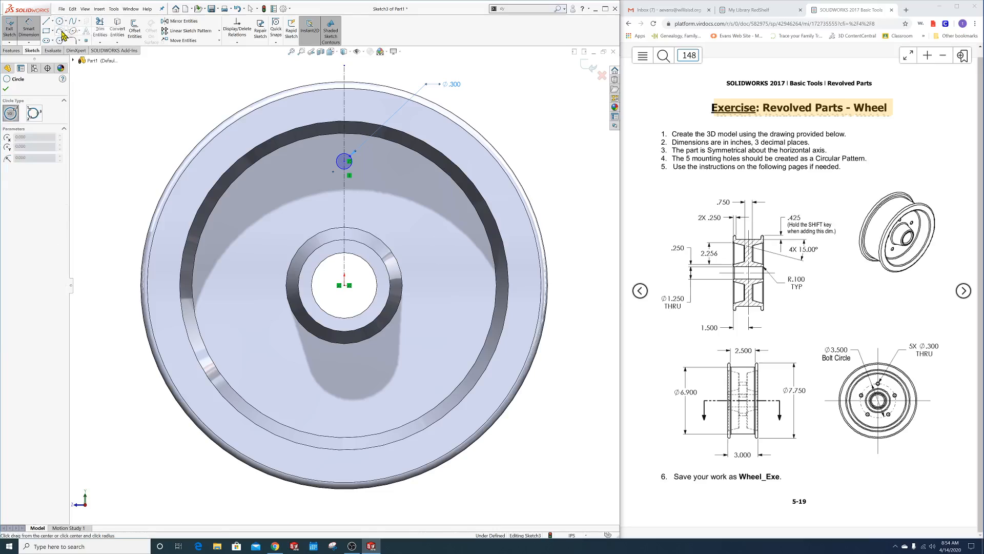
left_click_drag(345, 286, 332, 191)
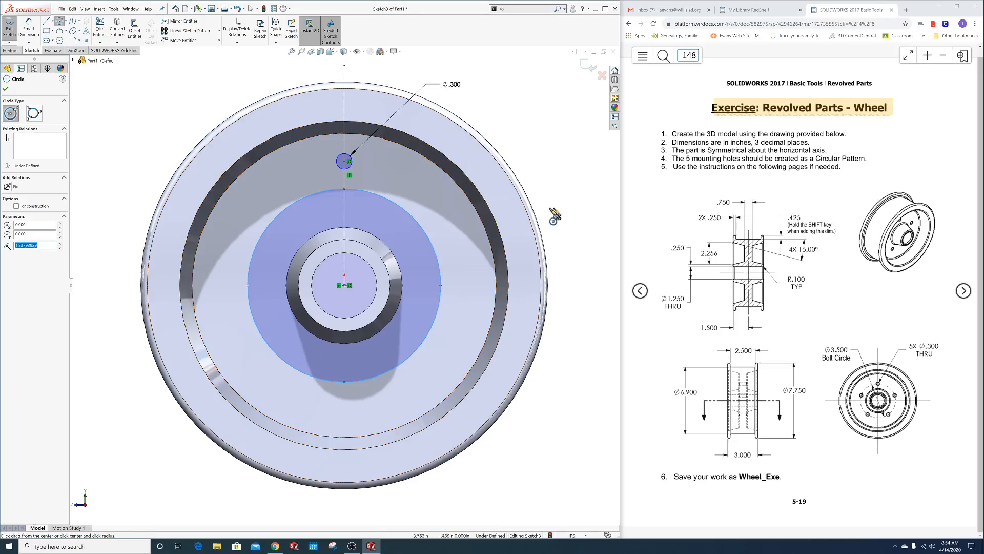
right_click_drag(557, 210, 556, 163)
left_click(421, 220)
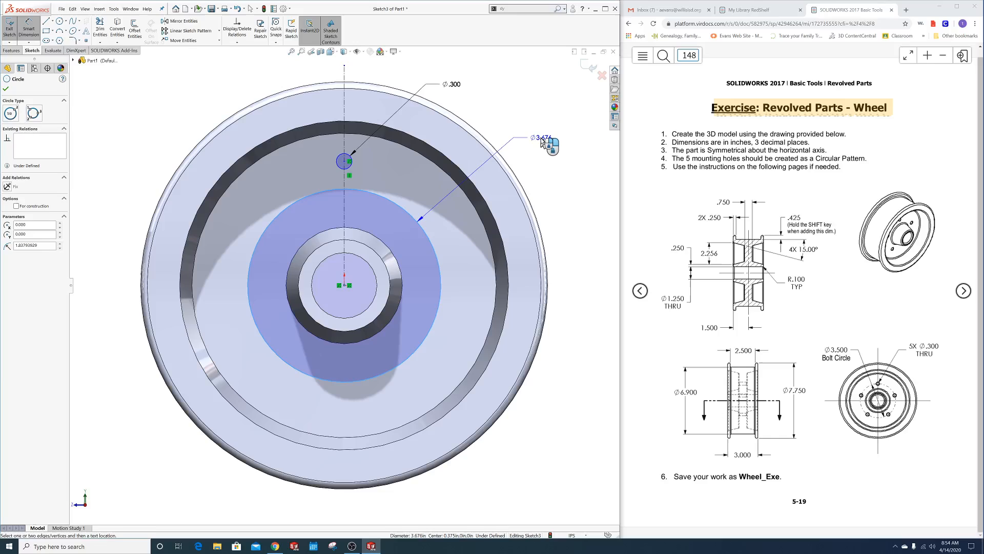
left_click(543, 143)
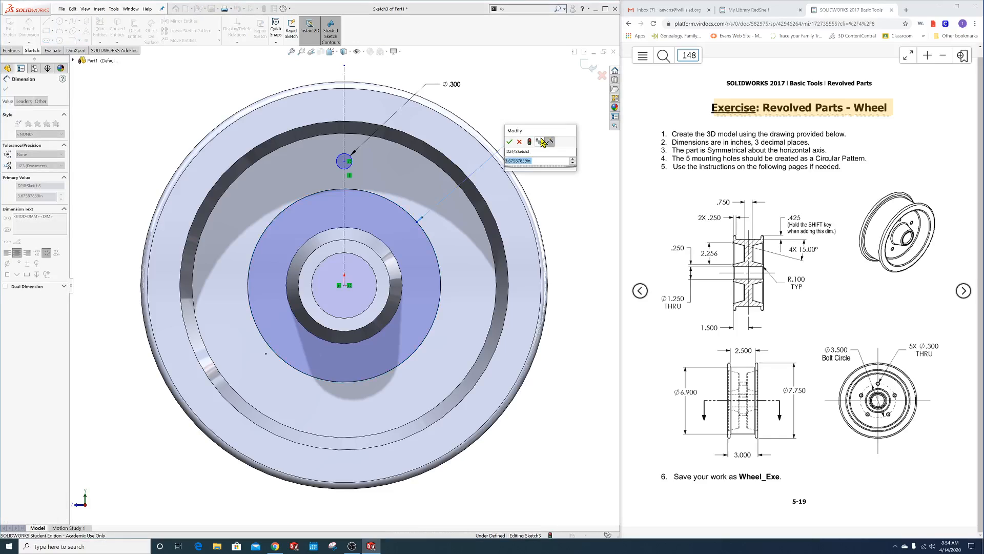
type("3.5")
key("Return")
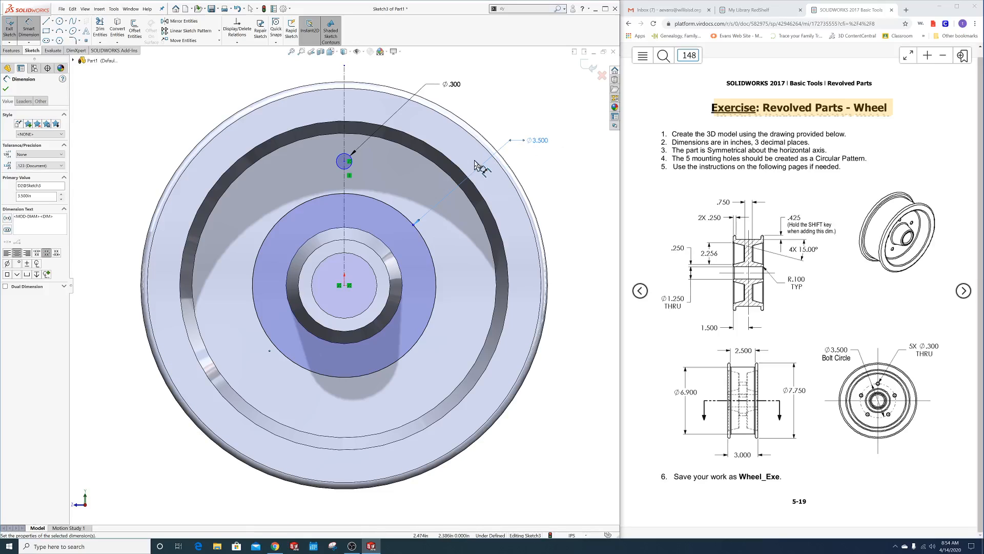
key("Escape")
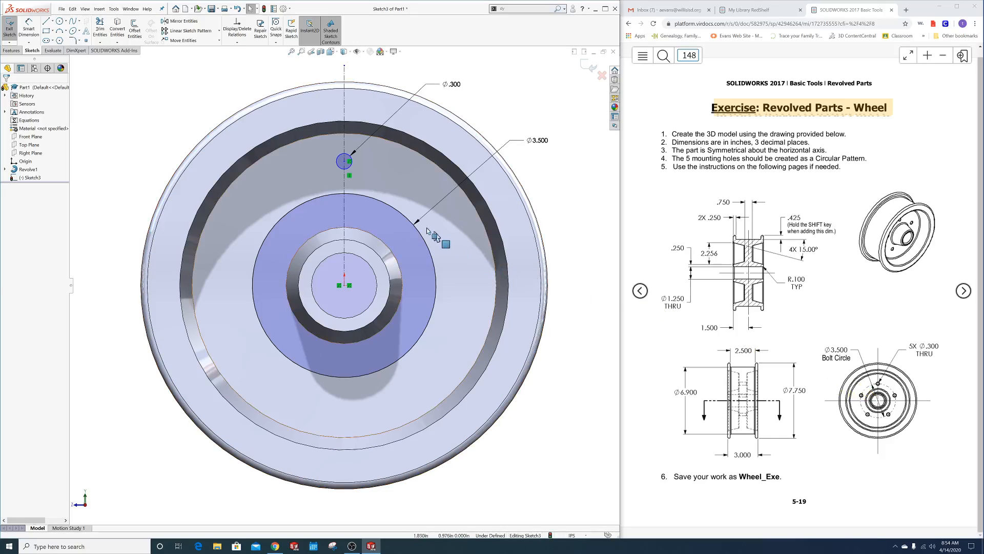
Convert the 3.5 in bolt circle to construction geometry.
left_click(396, 212)
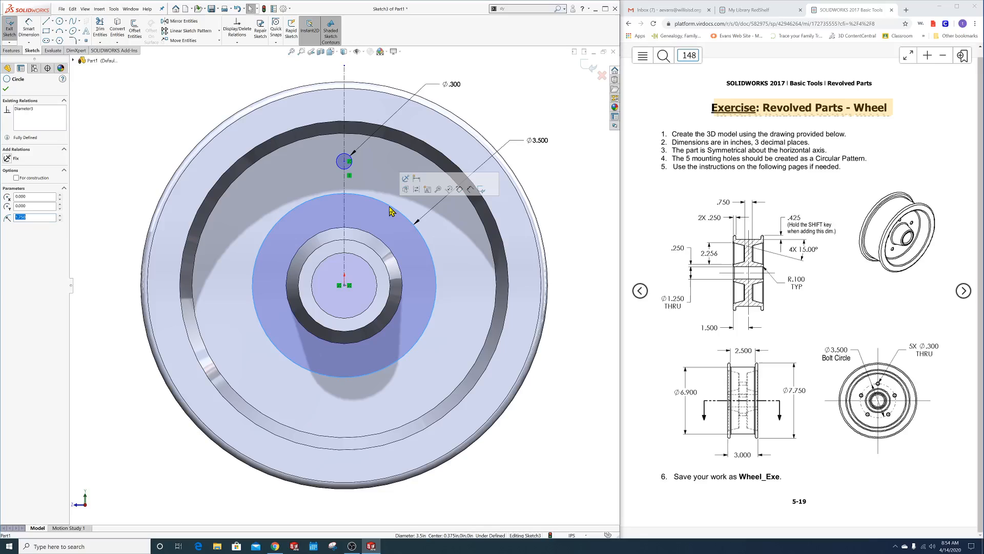
left_click(17, 178)
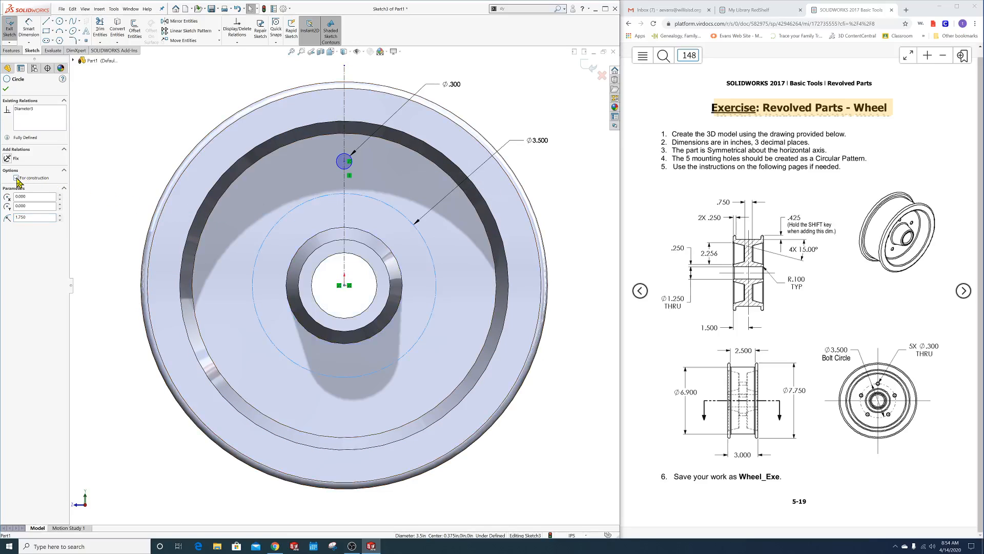
key("Escape")
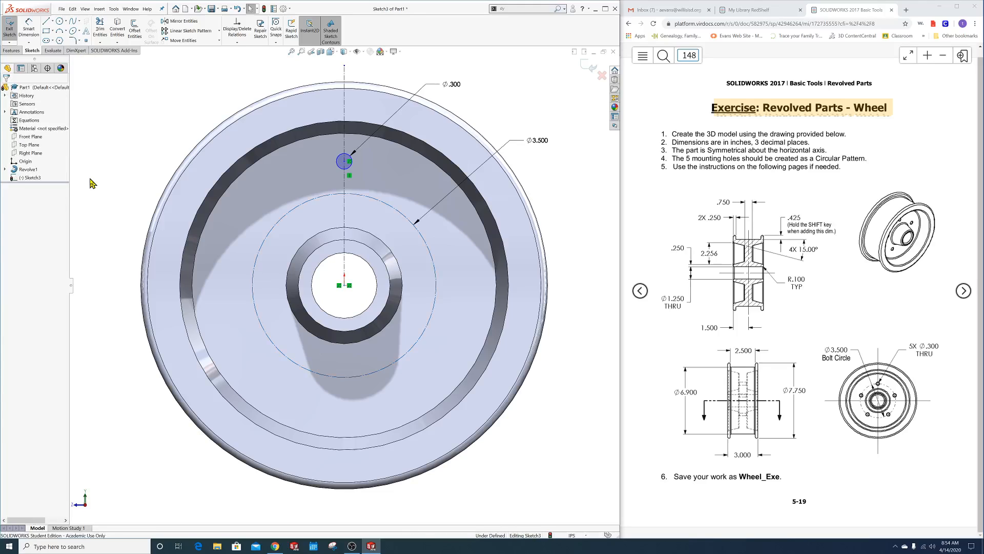
Add a coincident relation between the small hole circle's center point and the bolt circle.
scroll(336, 166, "down", 3)
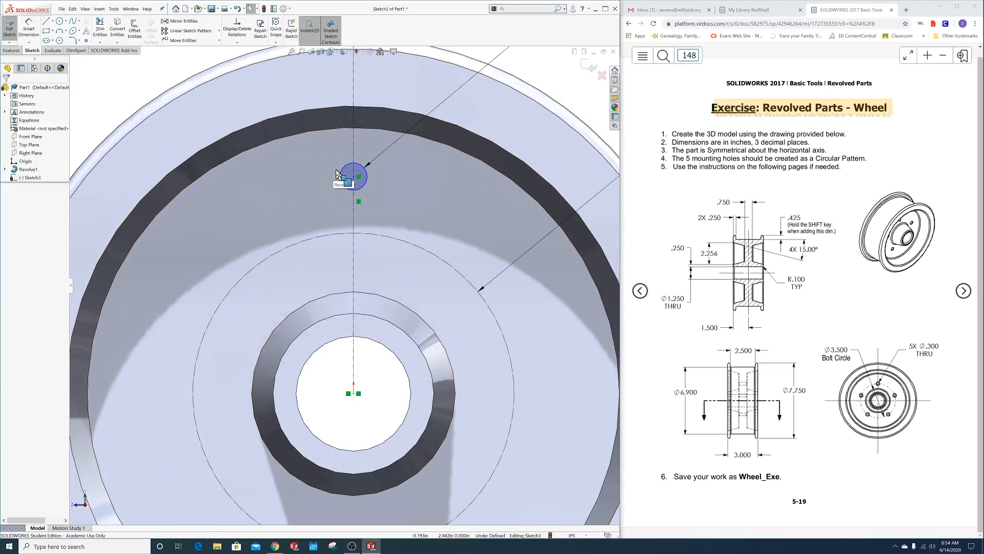
scroll(336, 172, "down", 1)
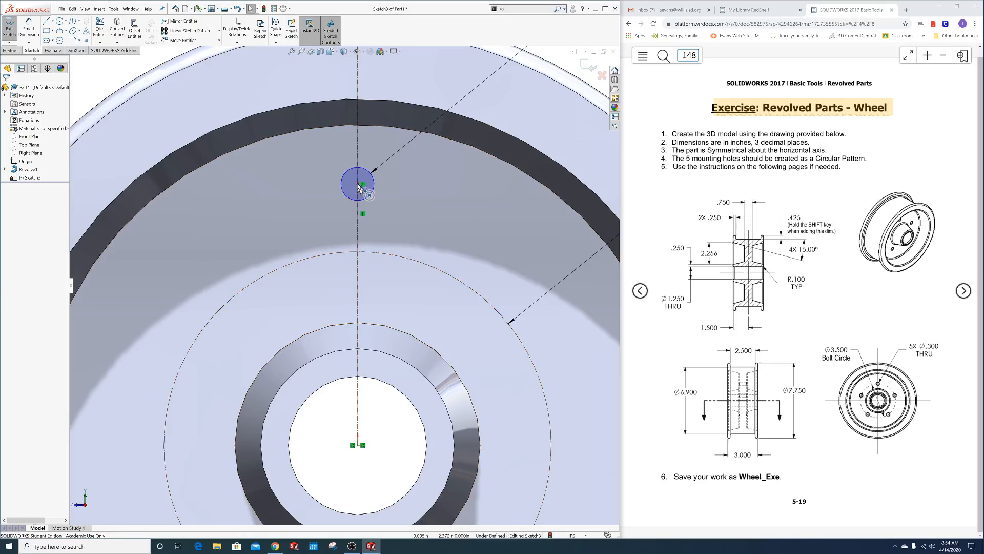
left_click(360, 185)
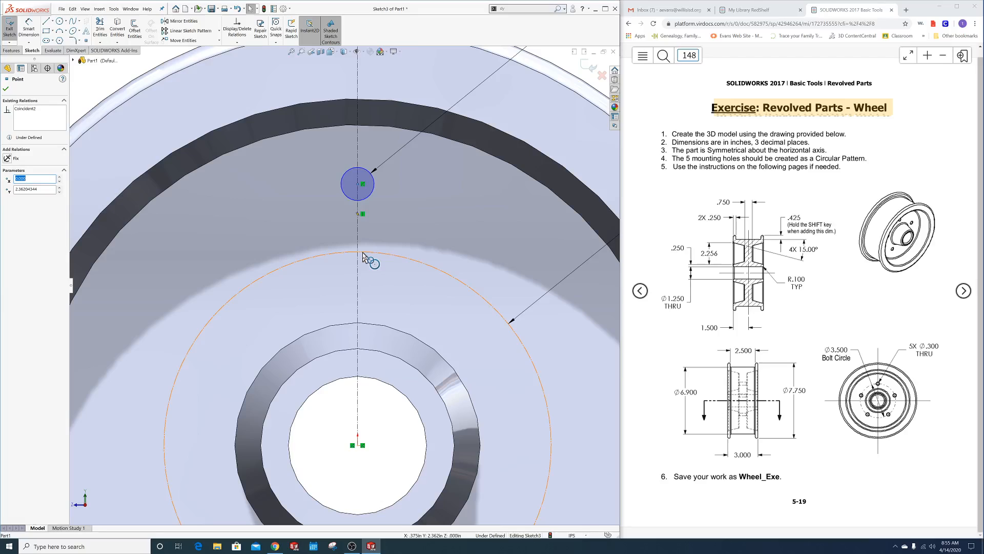
left_click(363, 253, "ctrl")
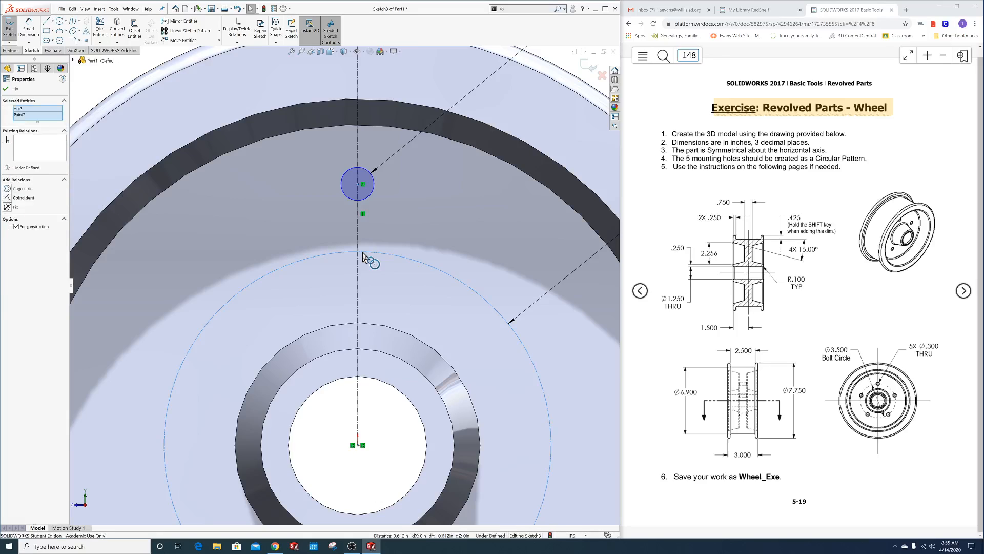
left_click(7, 199)
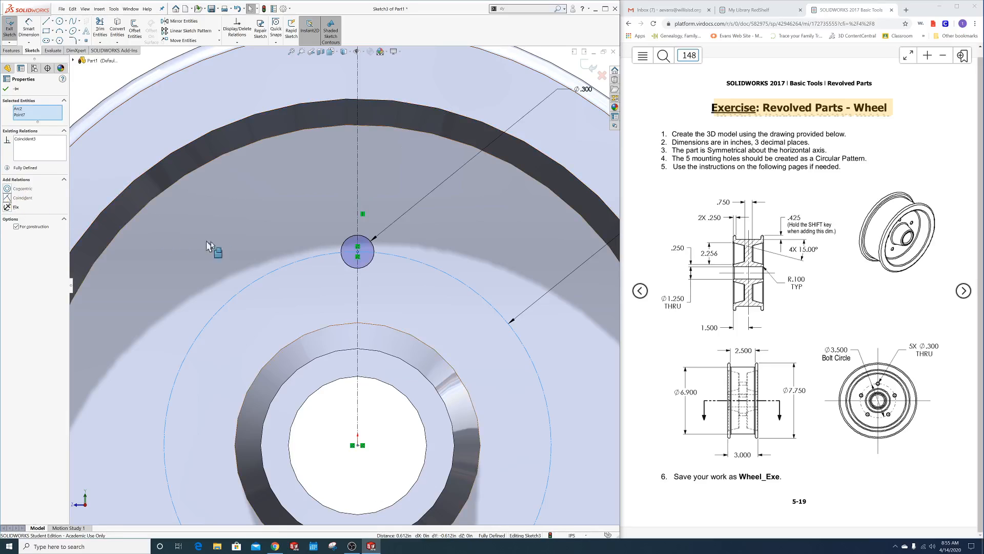
left_click(282, 236)
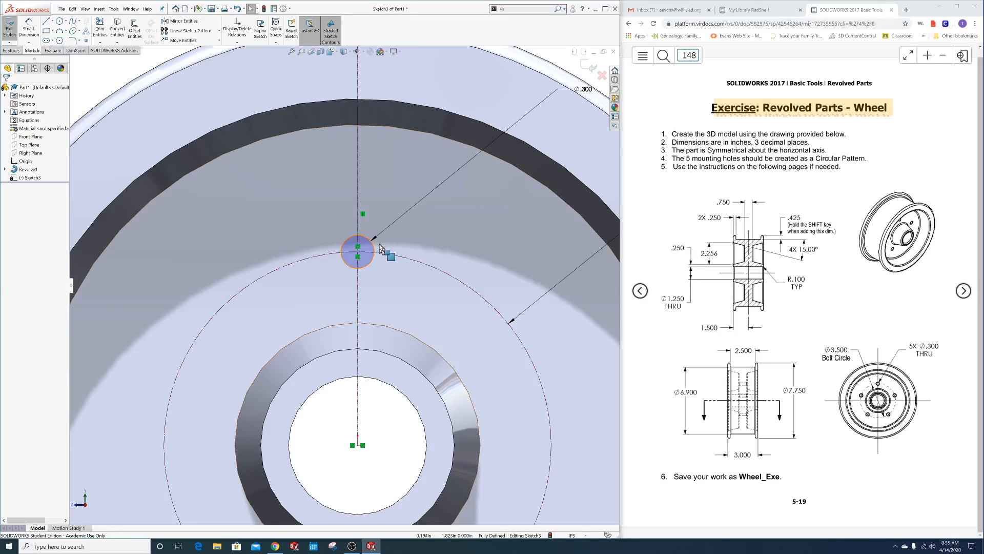
Set up a circular sketch pattern about the origin with 5 equally spaced instances over 360 degrees.
scroll(382, 250, "up", 3)
scroll(380, 250, "up", 4)
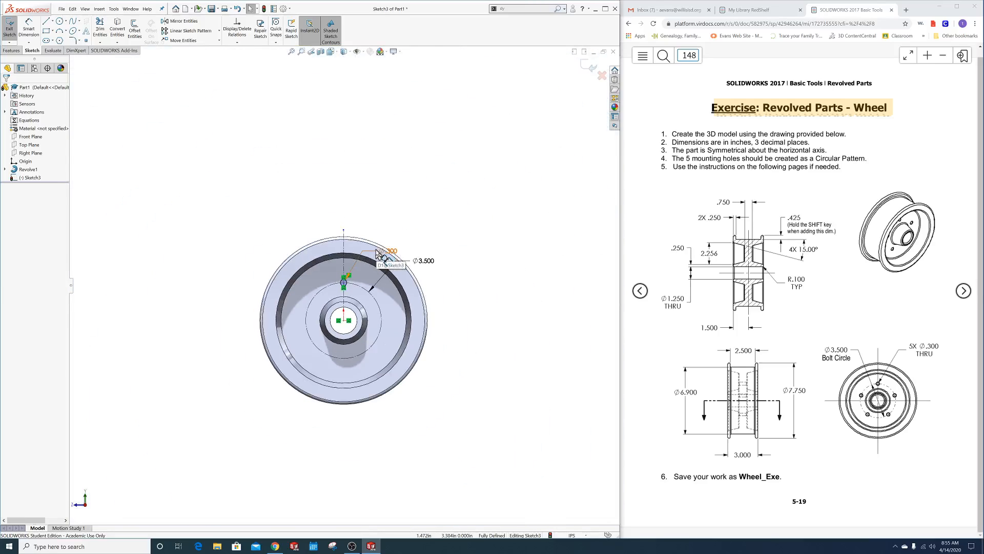
left_click(221, 30)
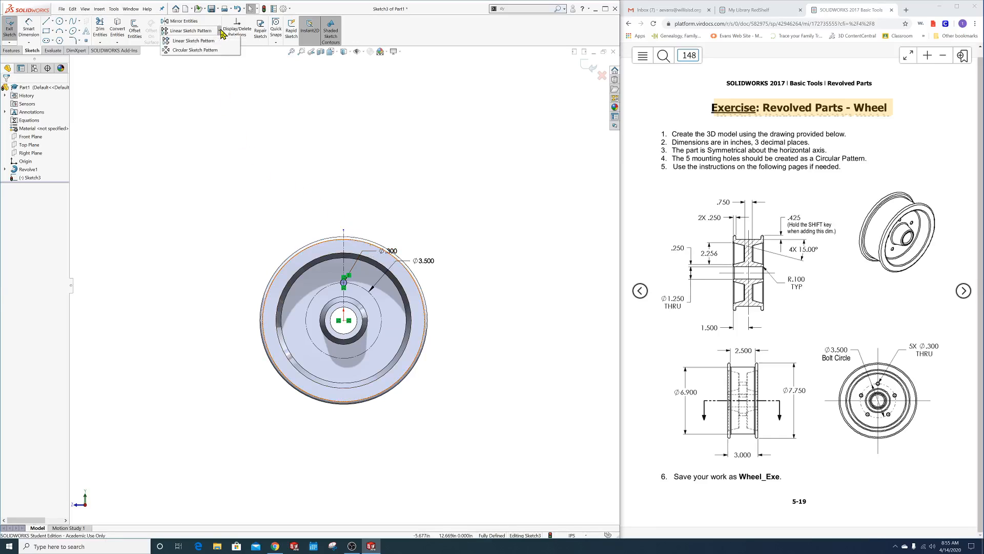
left_click(208, 50)
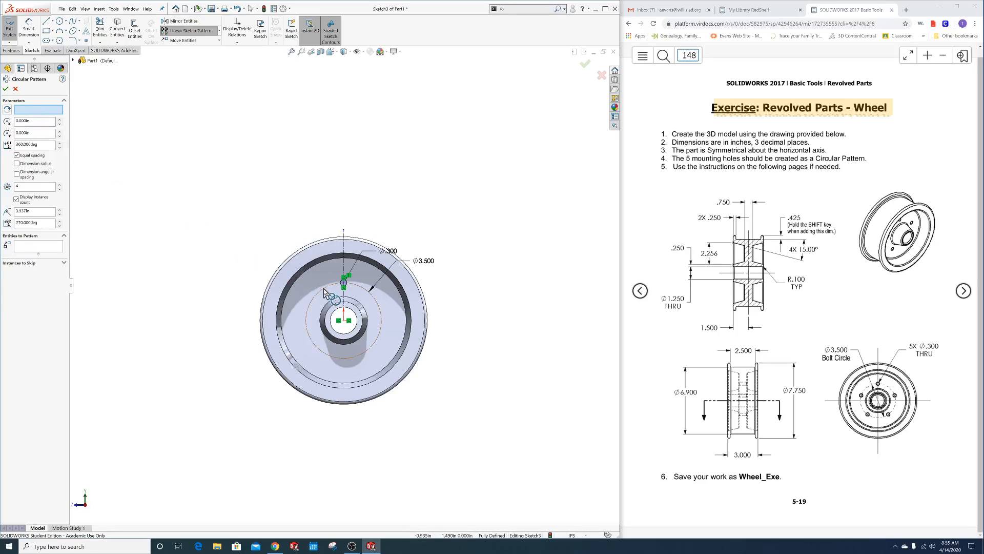
left_click(324, 289)
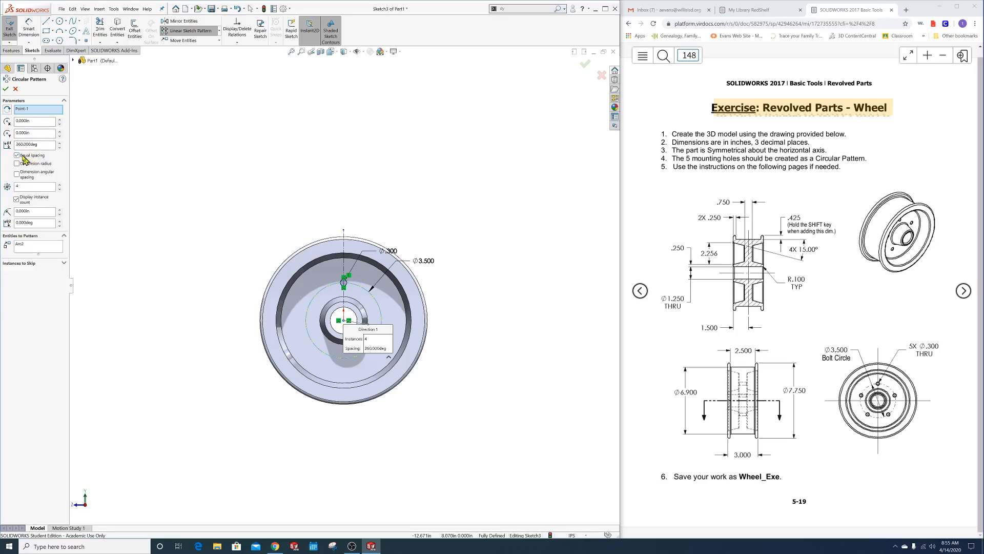
double_click(19, 187)
key("BackSpace")
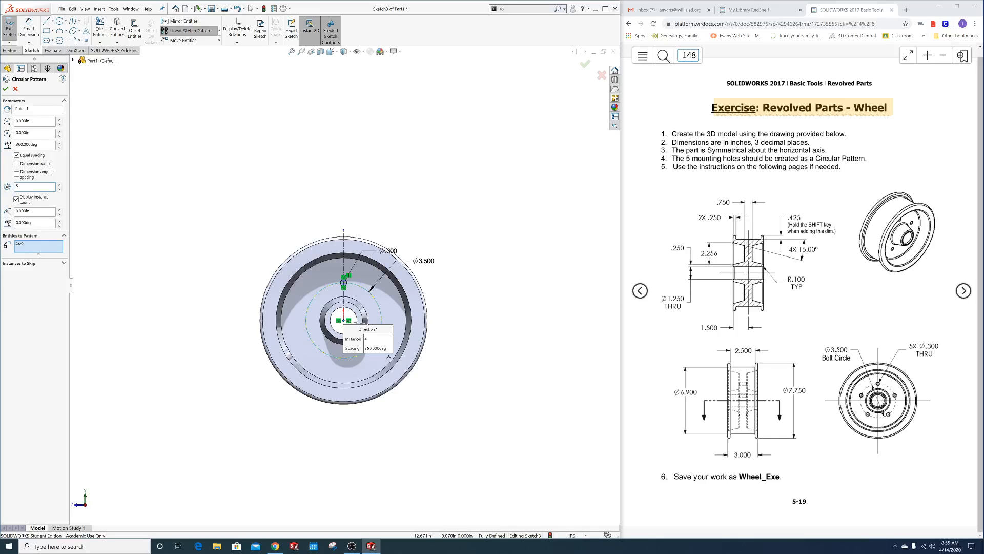
type("5")
Replace the bolt circle with the small 0.3 in hole circle as the entity to pattern and create the circular pattern.
left_click(22, 248)
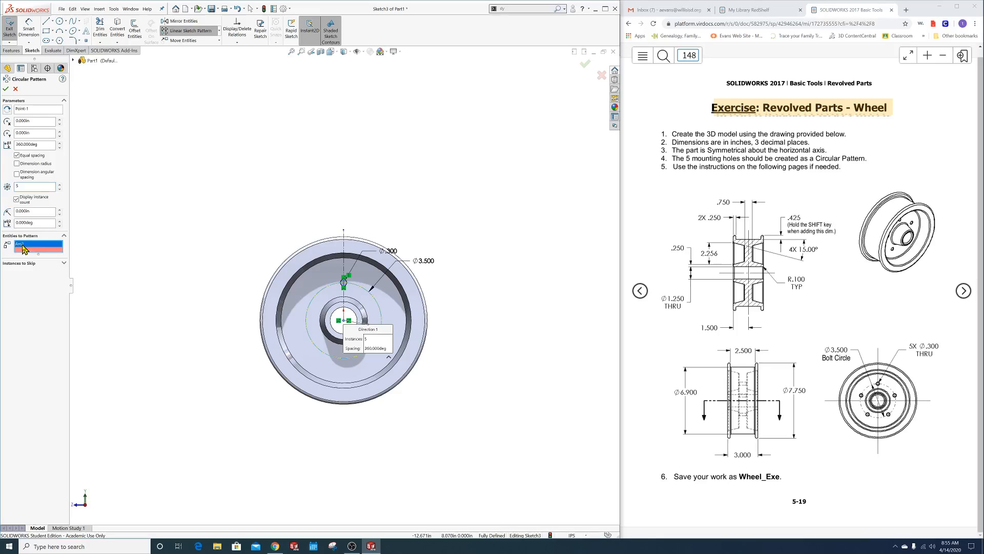
key("Delete")
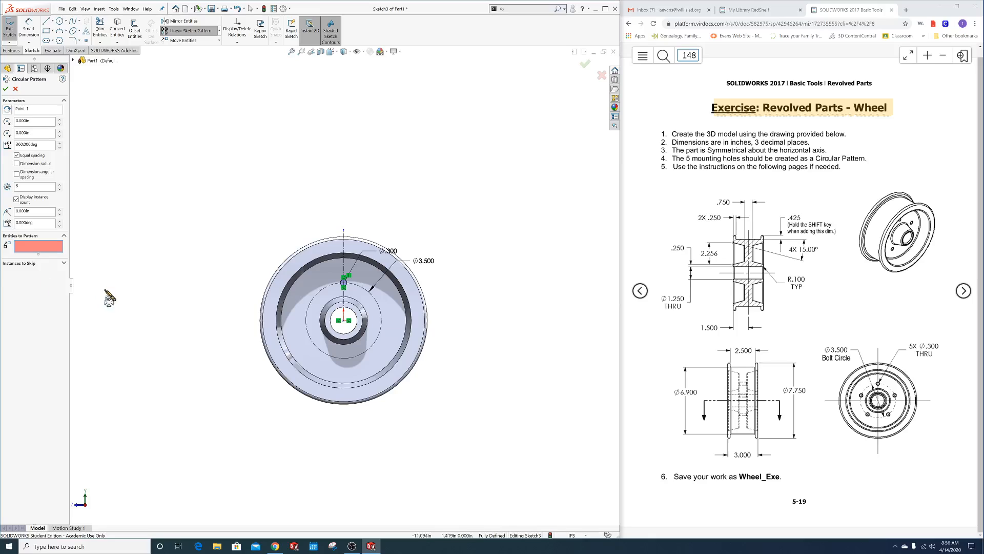
scroll(344, 292, "down", 2)
scroll(343, 288, "down", 3)
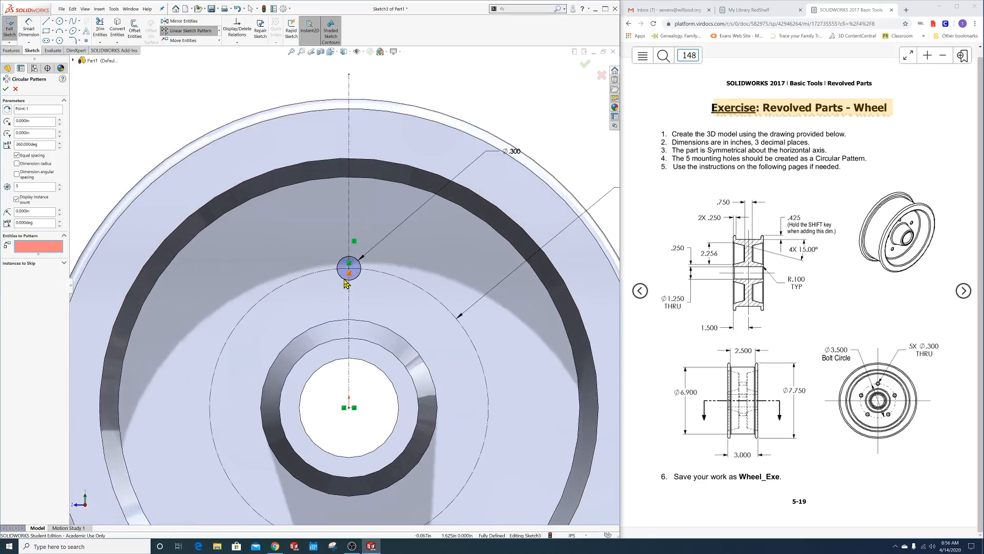
left_click(344, 279)
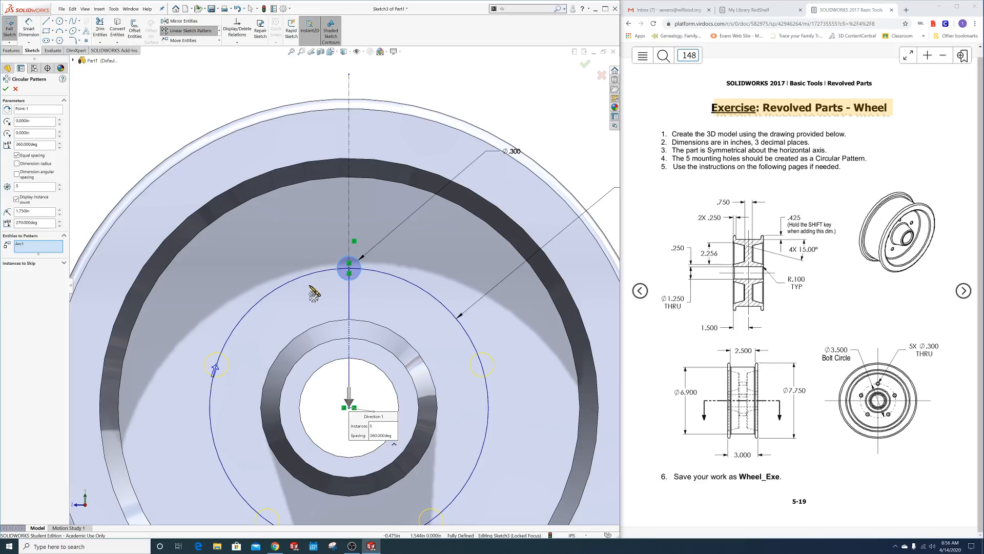
scroll(270, 266, "up", 5)
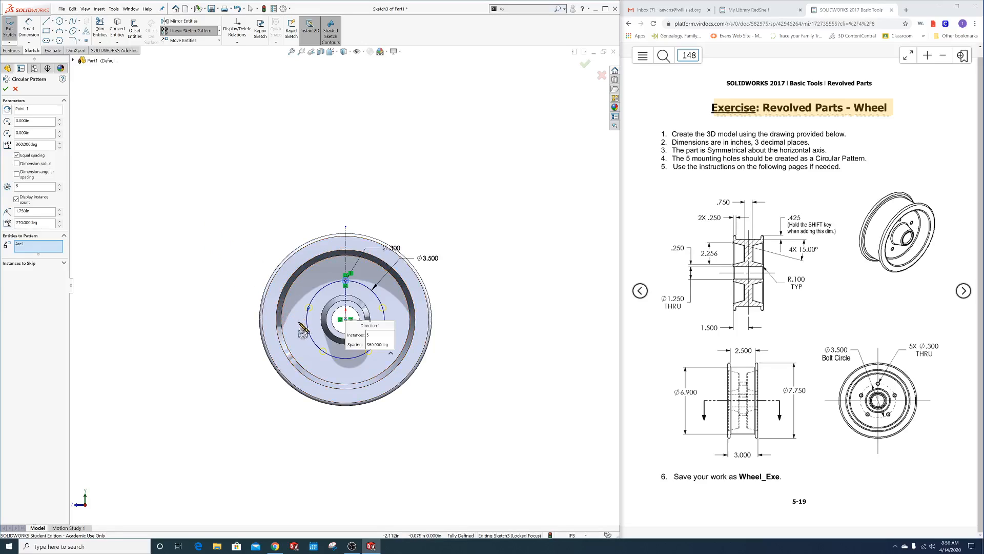
scroll(324, 353, "down", 2)
scroll(326, 354, "down", 1)
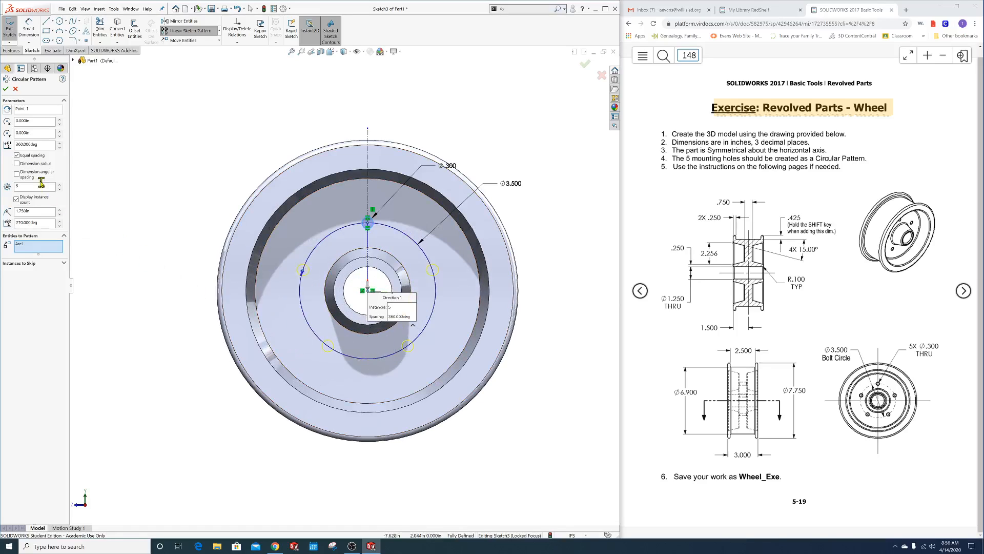
left_click(5, 90)
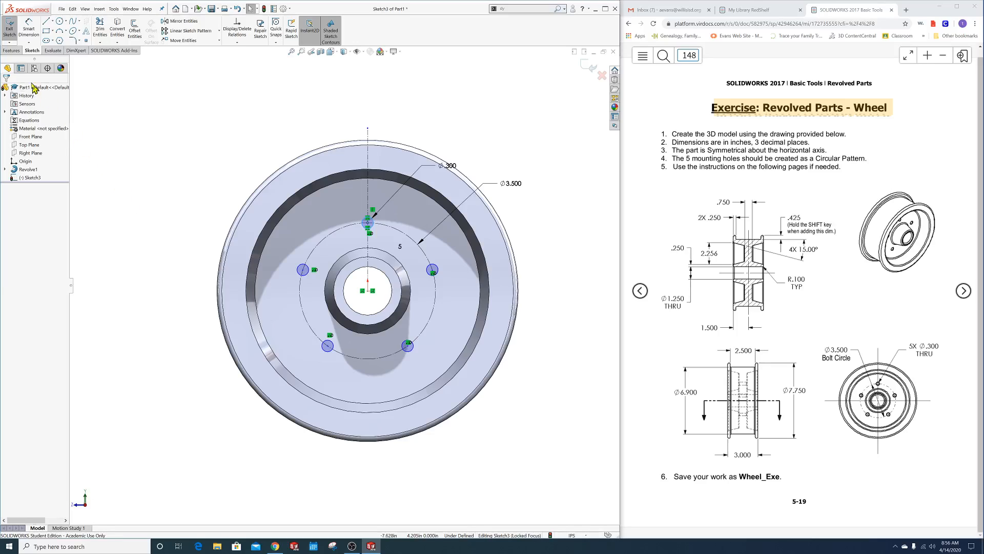
Start an extruded cut from the hole sketch and select all five small circles on the bolt circle as its profiles.
left_click(11, 51)
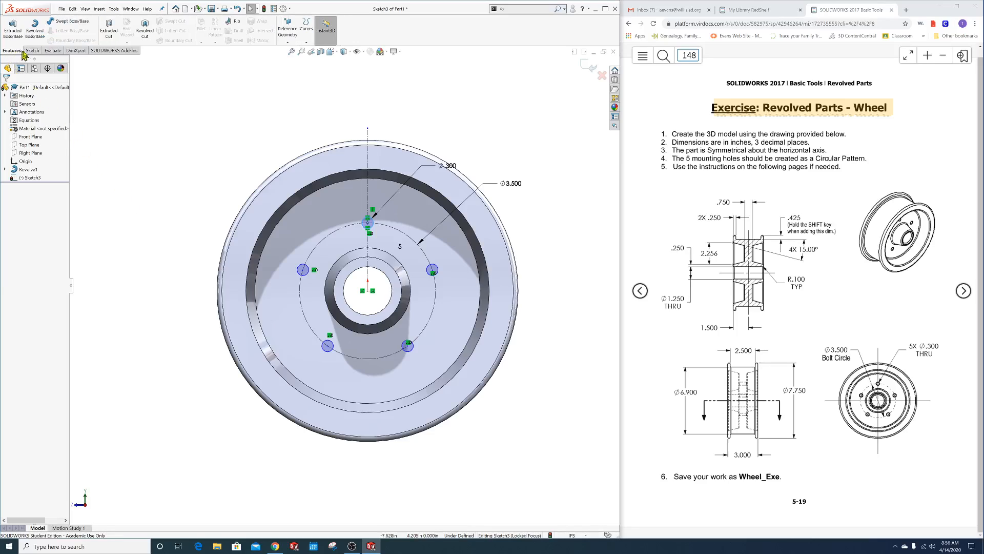
left_click(108, 32)
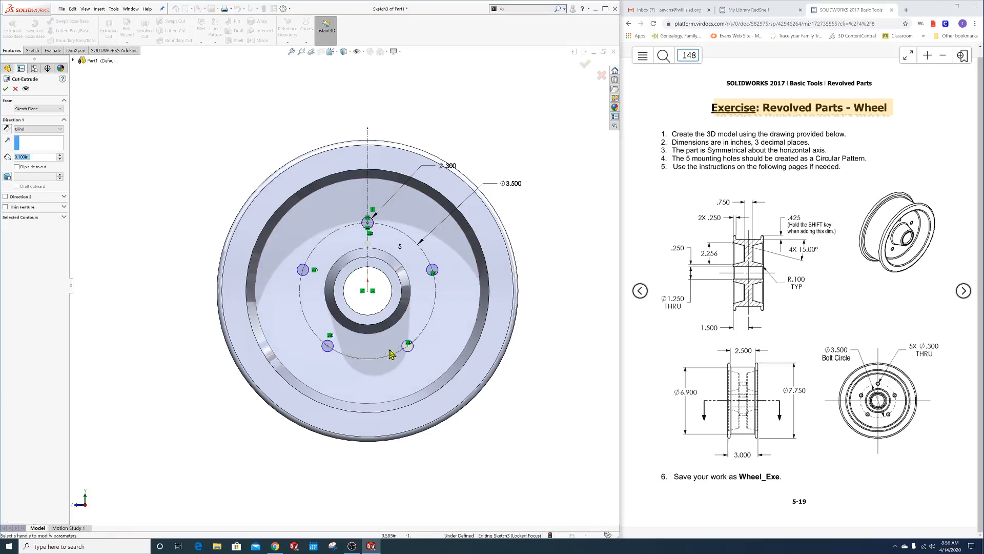
left_click(409, 346)
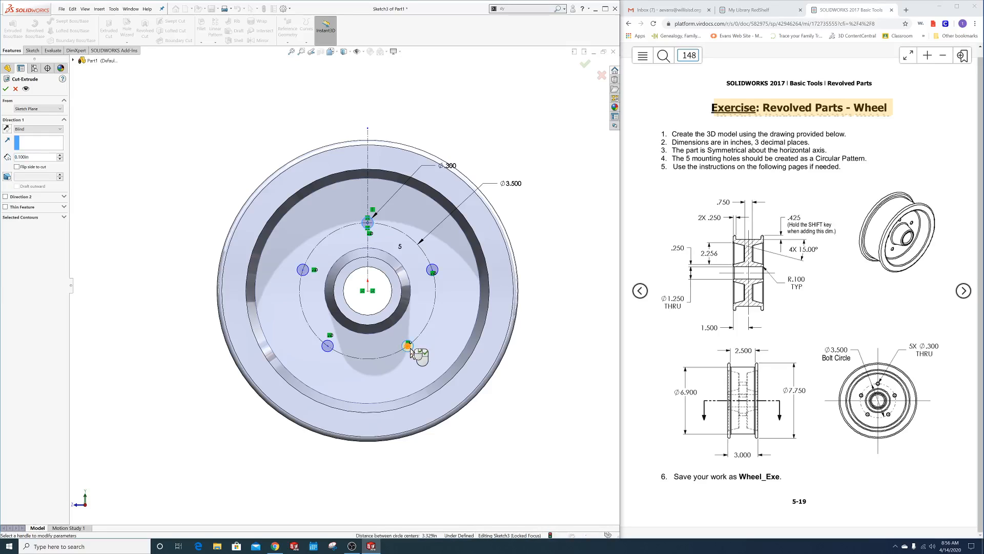
scroll(410, 347, "up", 5)
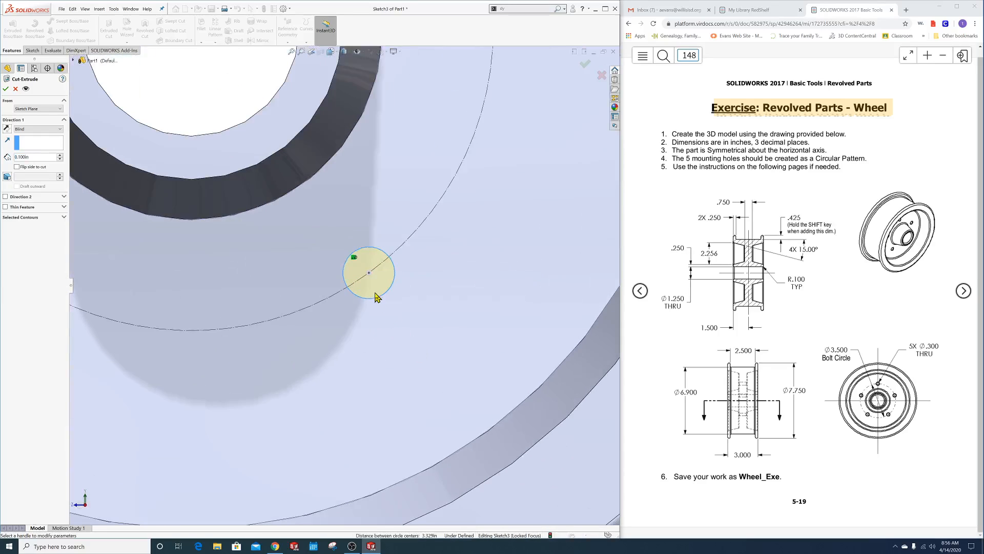
scroll(377, 293, "down", 5)
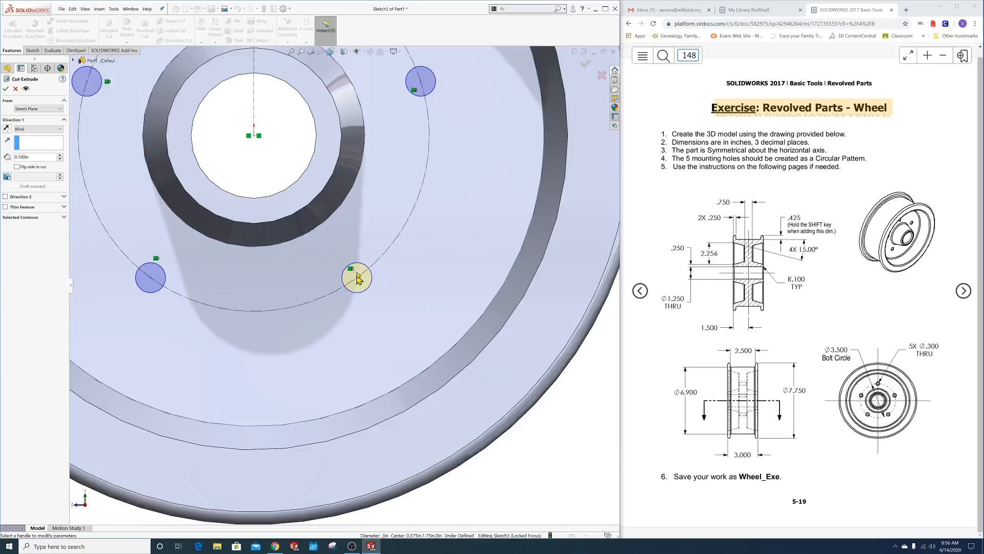
left_click(434, 84)
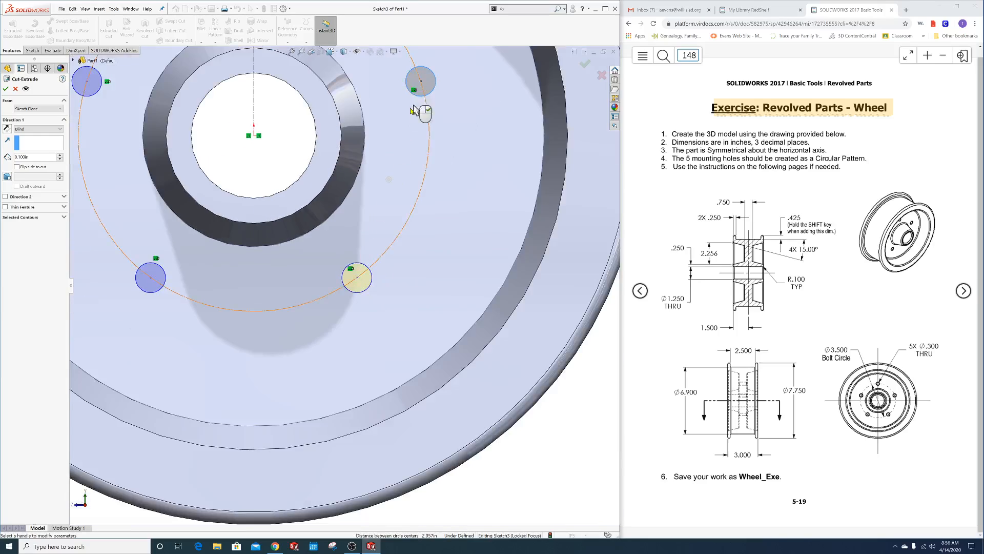
left_click(154, 275, "ctrl")
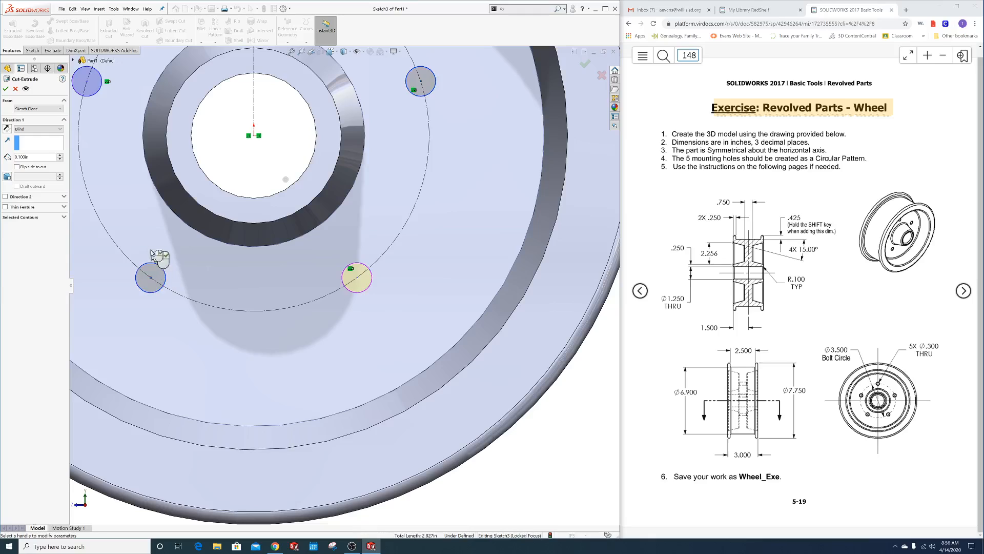
left_click(95, 85)
scroll(121, 102, "up", 6)
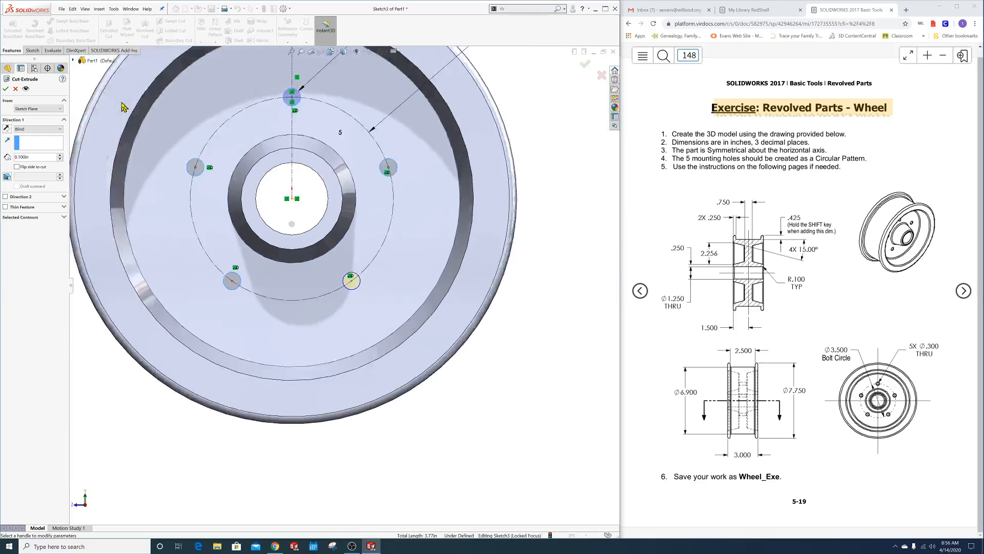
scroll(313, 174, "down", 6)
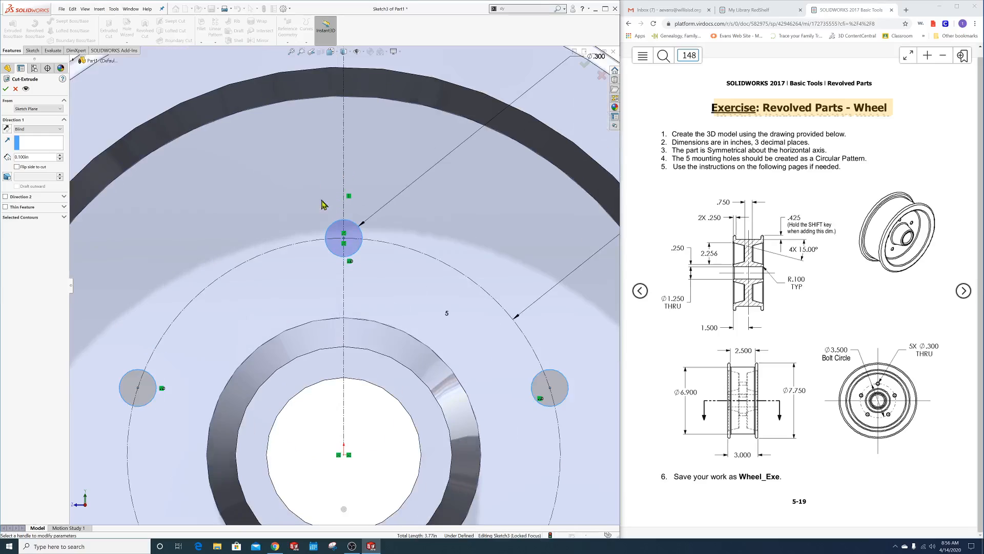
left_click(337, 235)
left_click(339, 239)
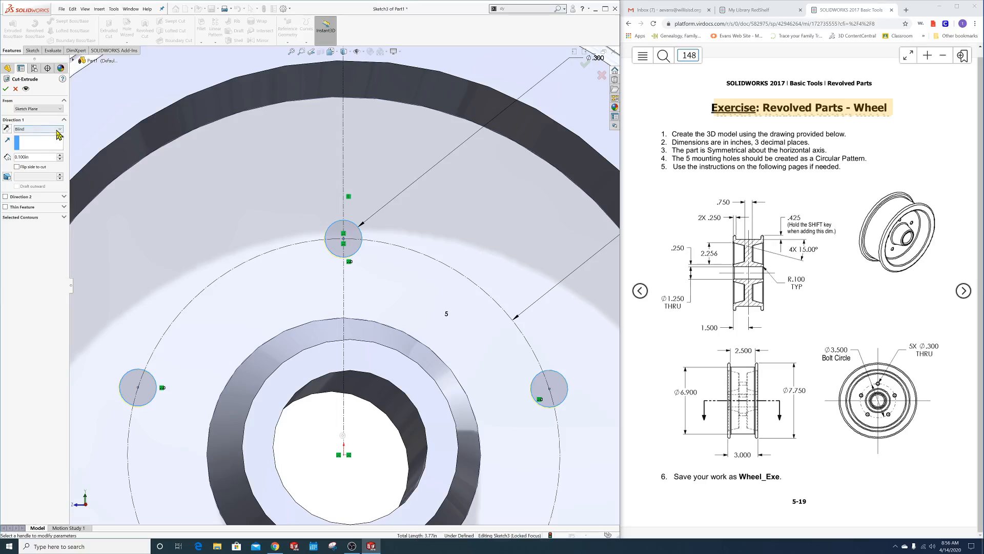
Set the cut's end condition to Through All and create the five mounting holes through the web.
left_click(58, 129)
left_click(48, 141)
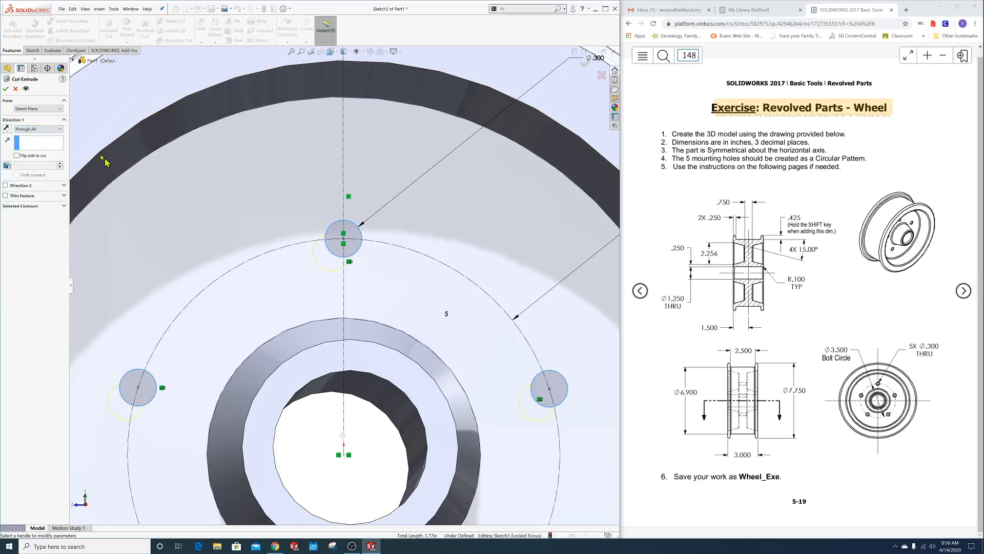
left_click(5, 88)
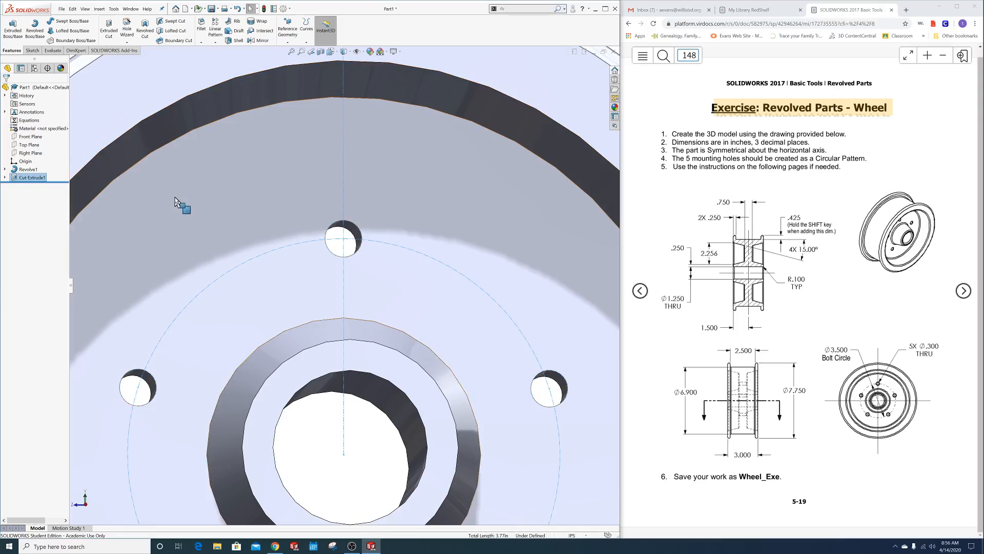
scroll(175, 197, "up", 5)
left_click(128, 213)
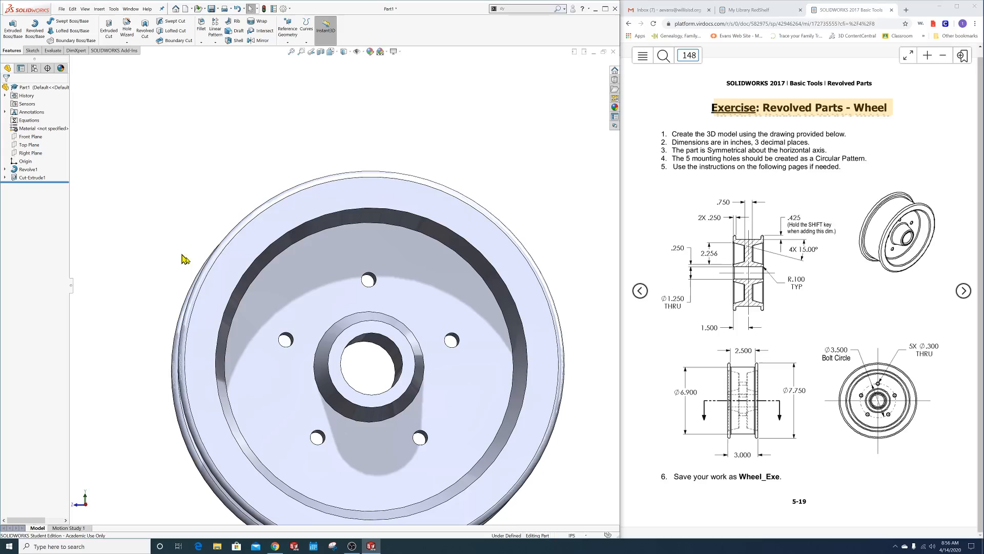
scroll(307, 313, "up", 3)
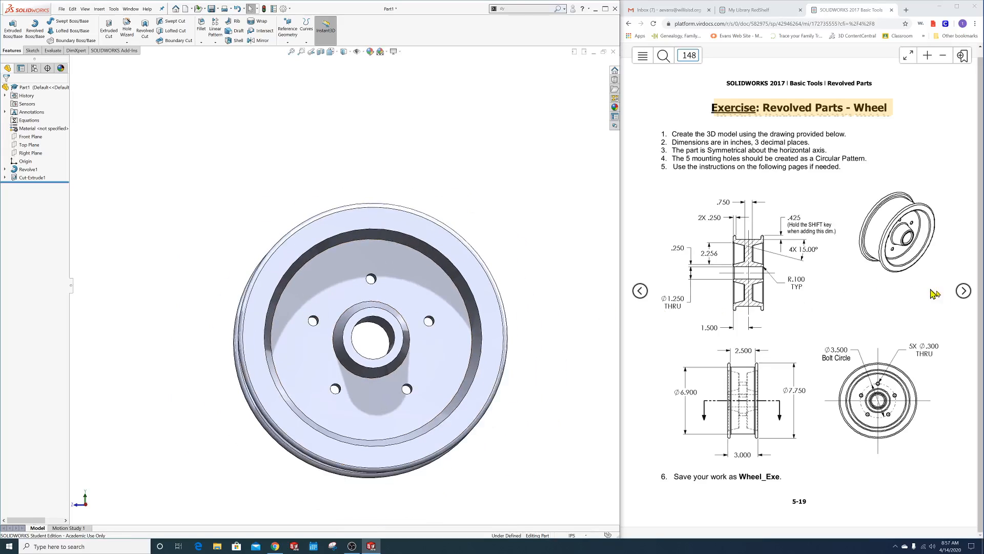
Check the instructions on exercise page 5-20, and return to the wheel drawing on page 5-19.
left_click(964, 291)
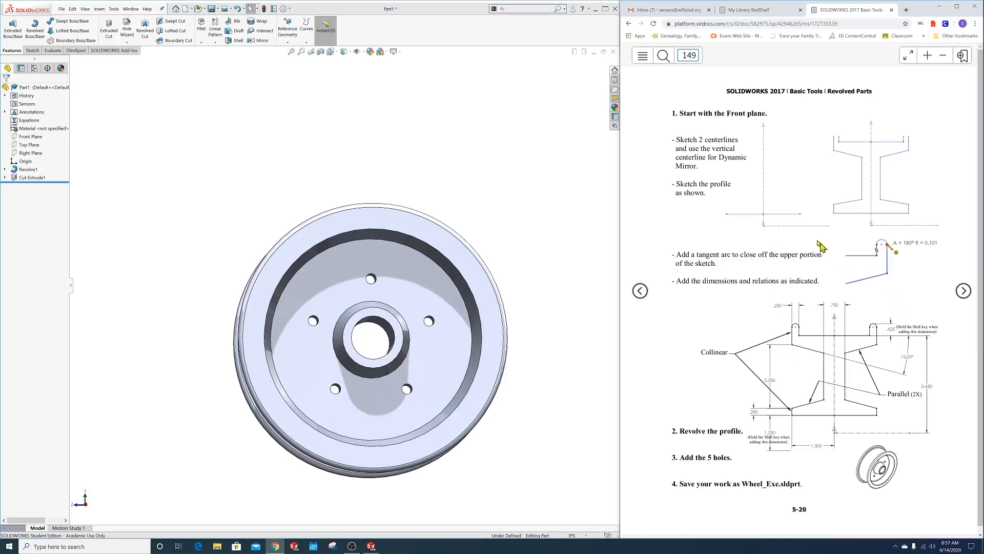
left_click(638, 291)
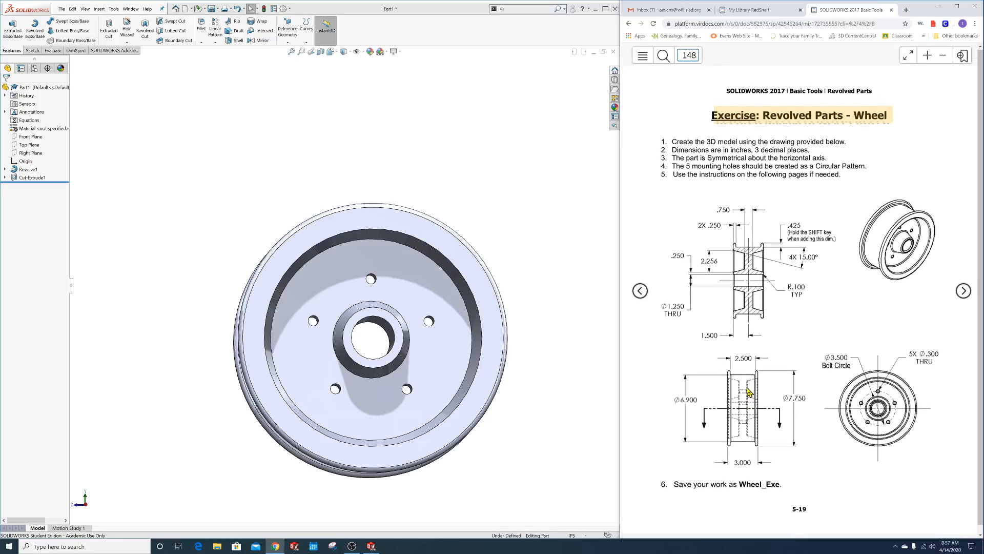
scroll(748, 392, "down", 1)
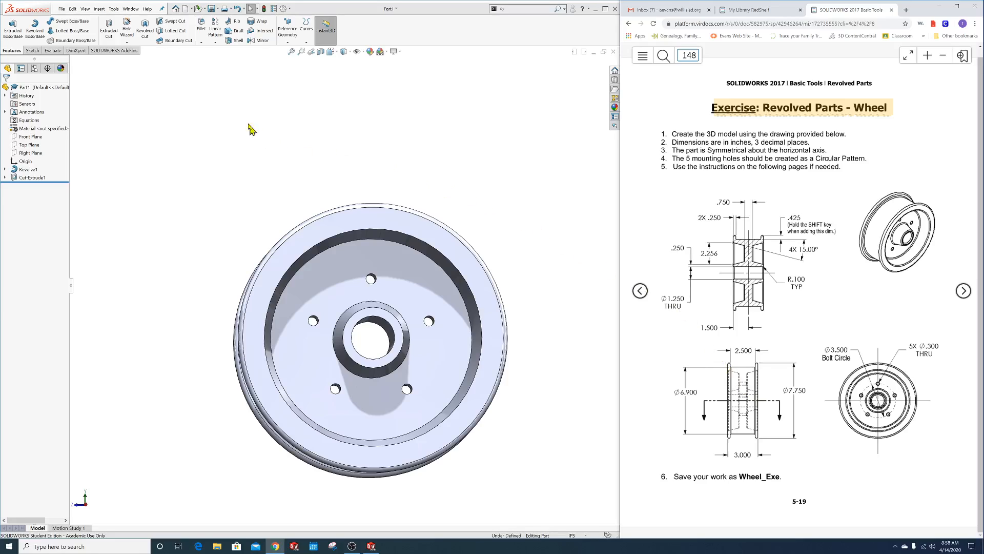
Start a 0.1 in fillet and select the web face, the hub's end face and the rim's inner edge on one side of the wheel.
left_click(201, 26)
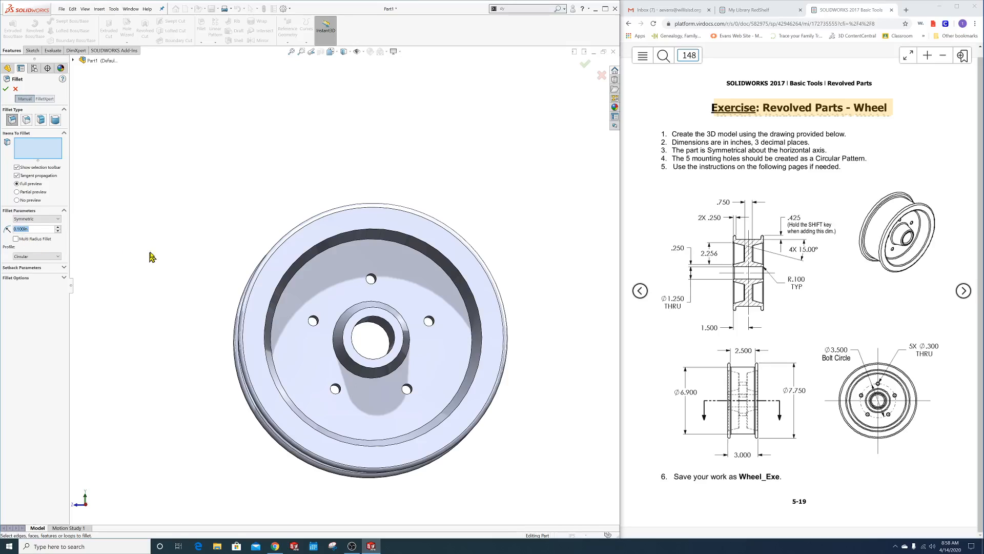
middle_click_drag(175, 213, 194, 212)
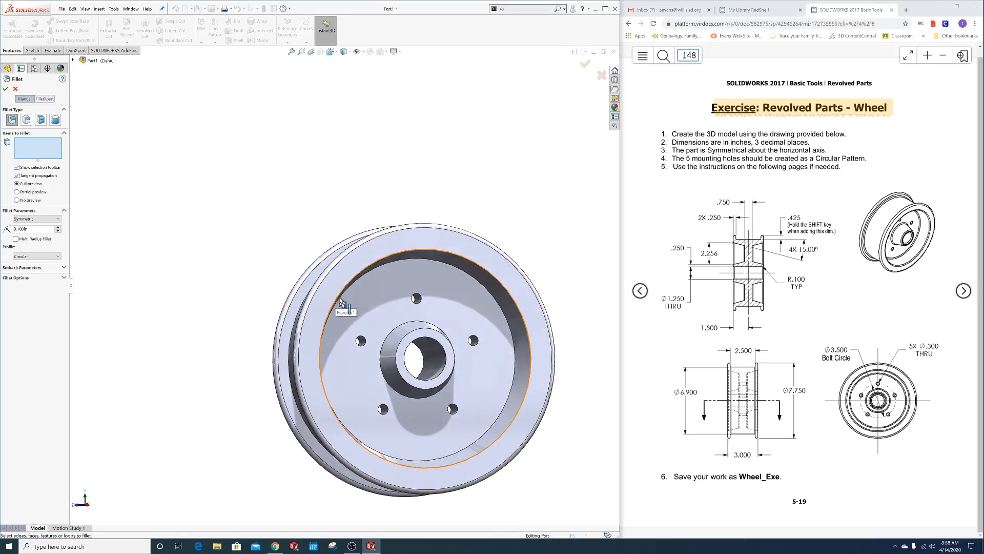
left_click(368, 303)
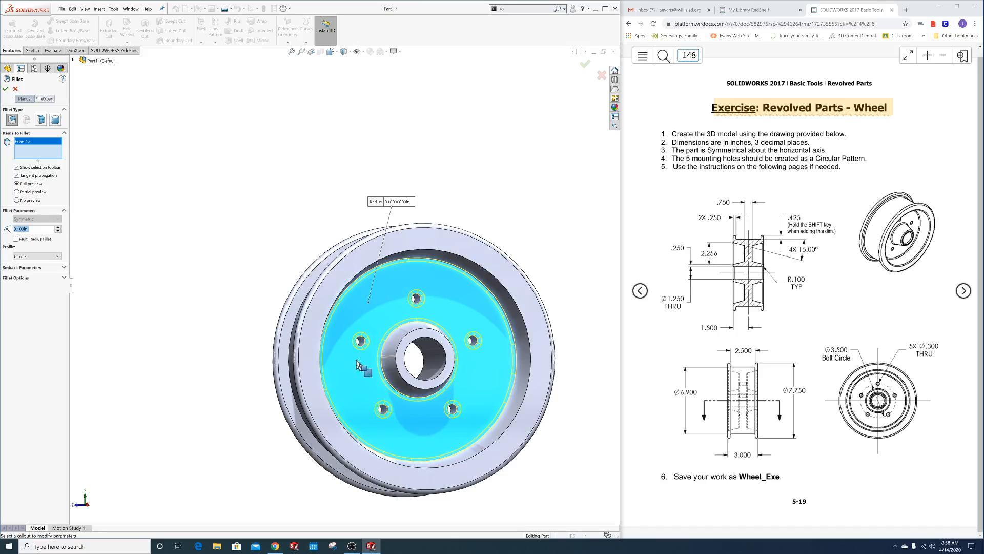
left_click(415, 341)
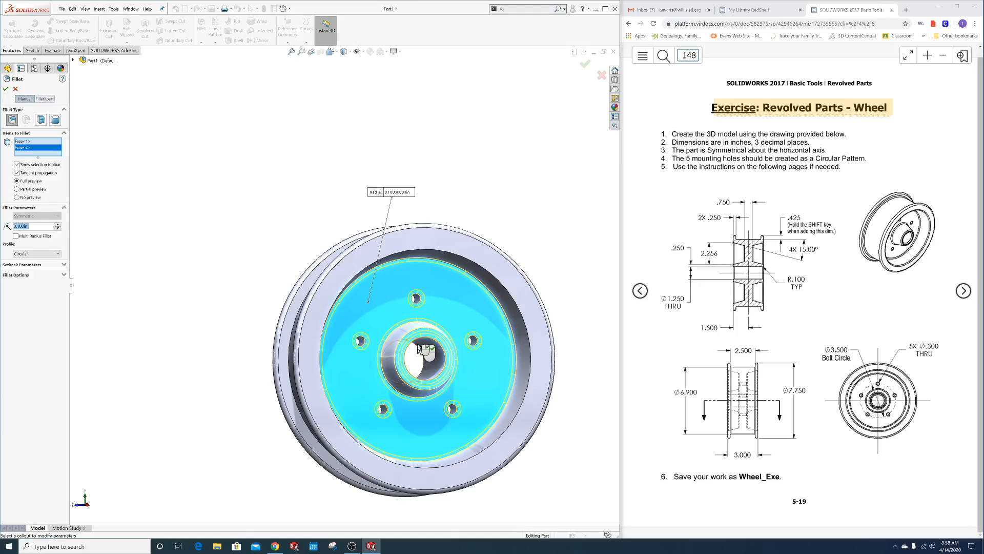
left_click(431, 252)
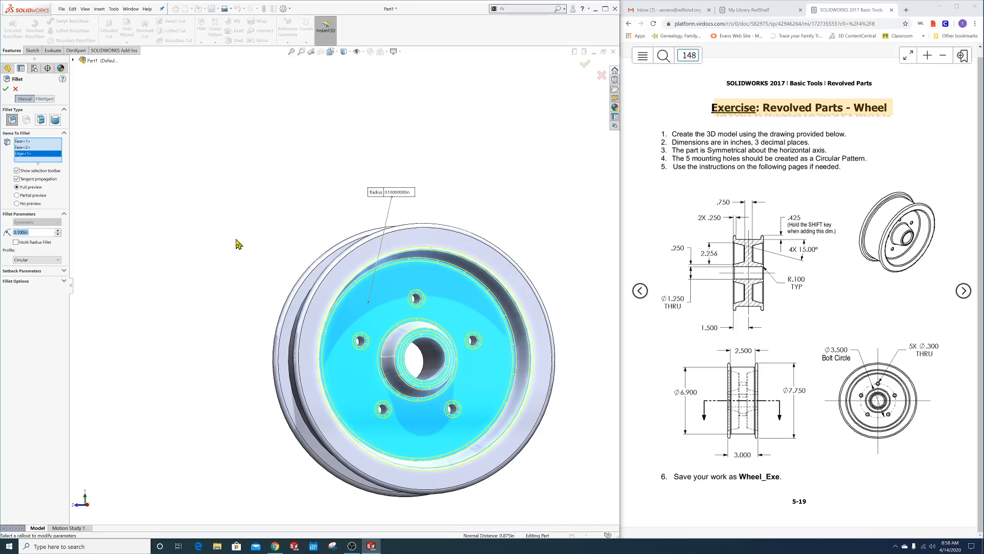
Add the web face, hub end face and inner rim edge on the wheel's opposite side and create the 0.1 in fillet.
middle_click_drag(236, 241, 398, 258)
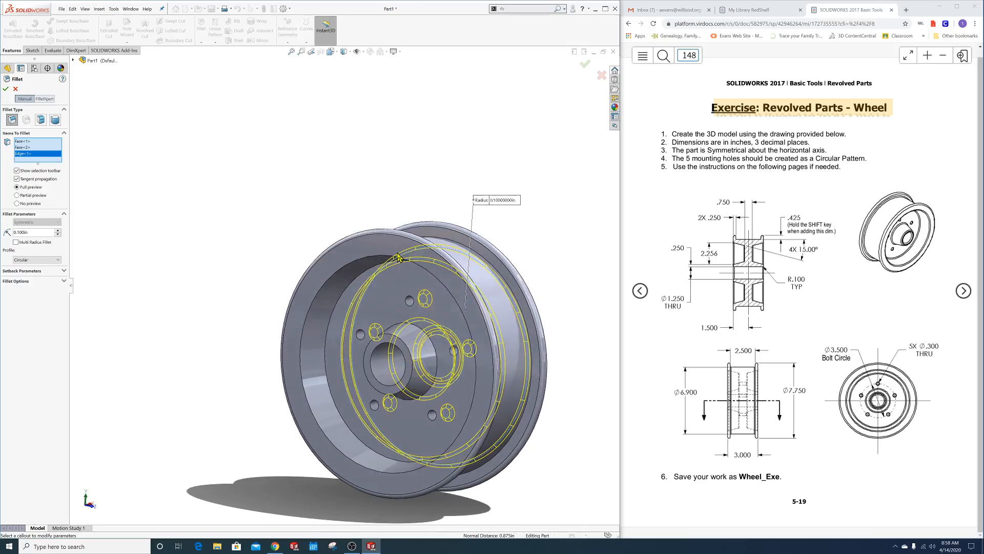
left_click(384, 304)
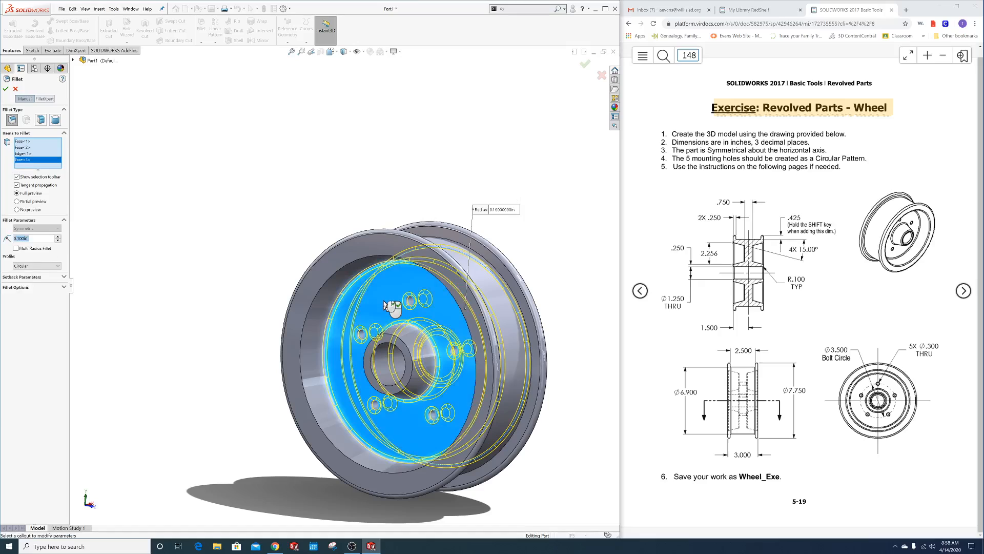
left_click(371, 359)
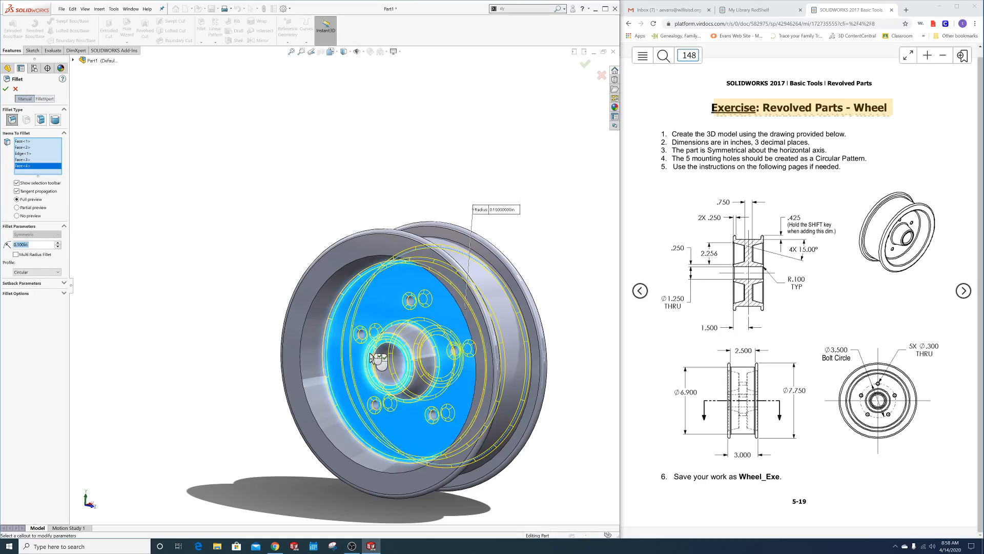
left_click(303, 364)
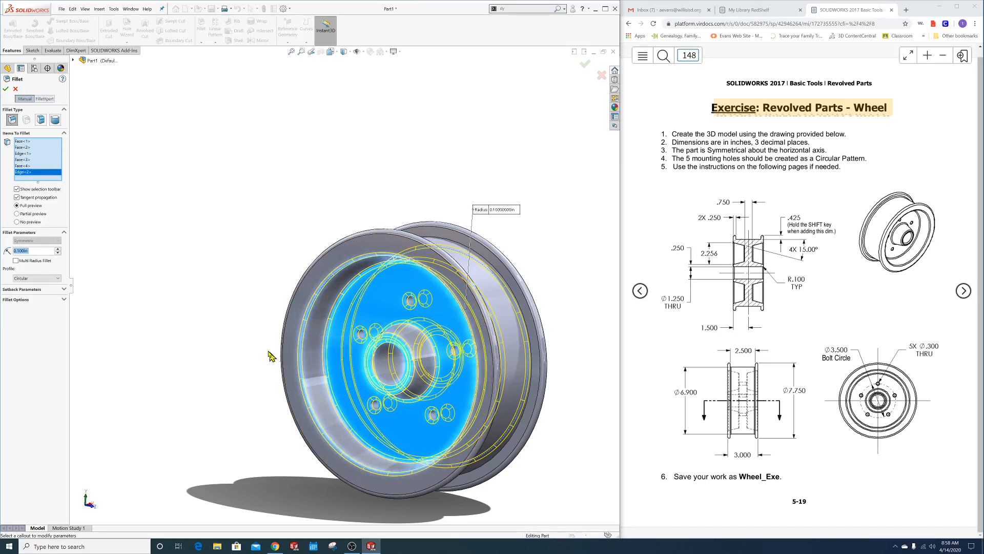
left_click(5, 90)
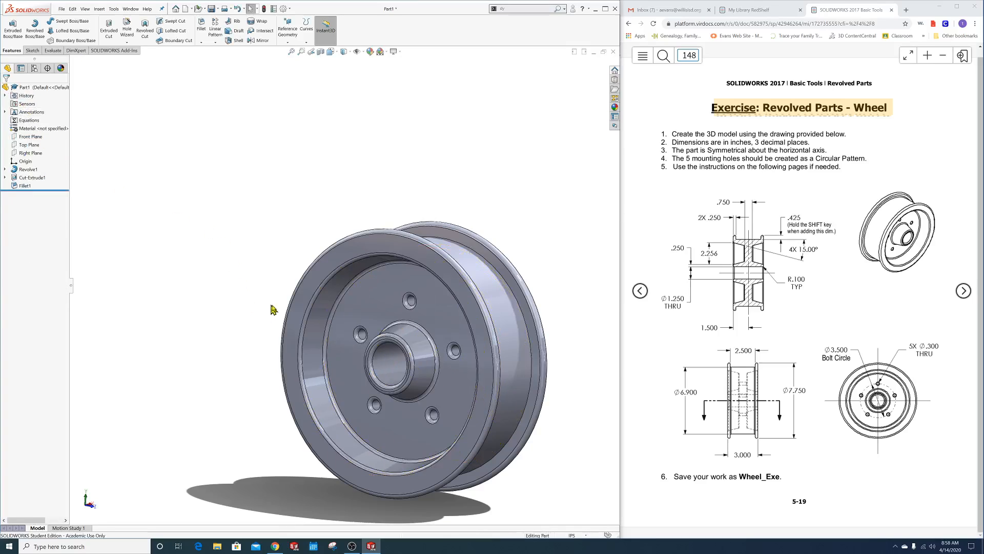
Assign AISI 1020 steel as the part's material.
mouse_move(273, 310)
middle_mouse_down()
mouse_move(530, 335)
mouse_move(571, 363)
mouse_move(416, 331)
mouse_move(288, 220)
mouse_move(301, 101)
middle_mouse_up()
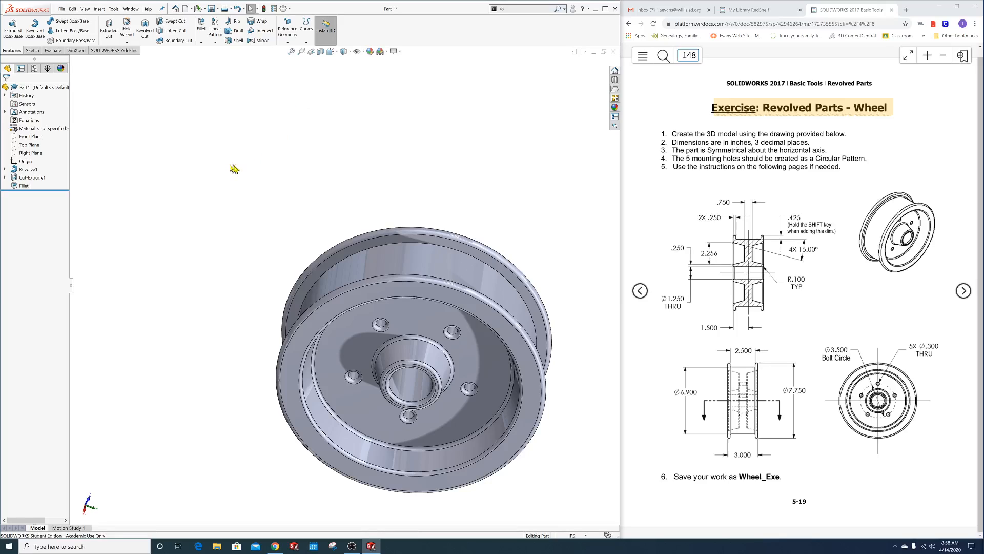
right_click(25, 131)
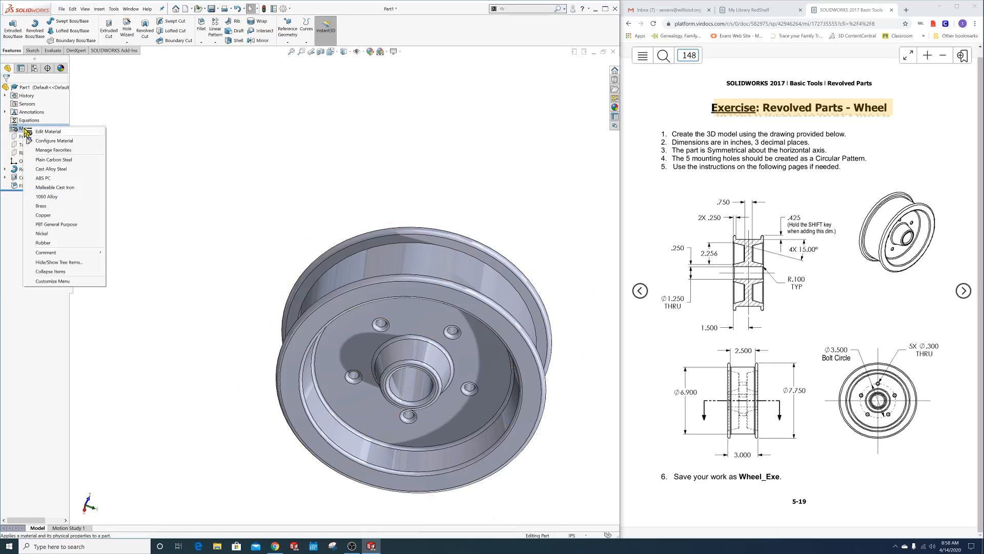
left_click(43, 139)
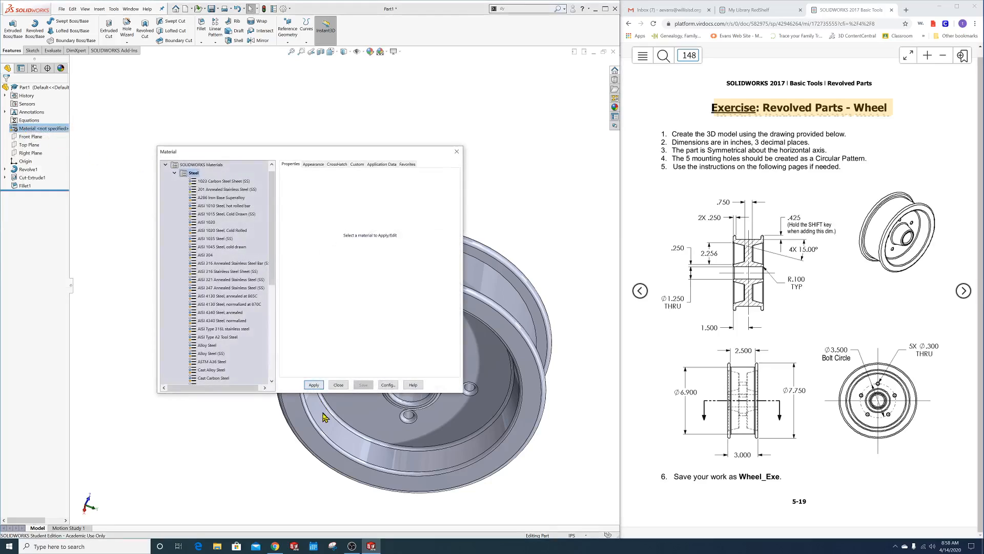
left_click(204, 222)
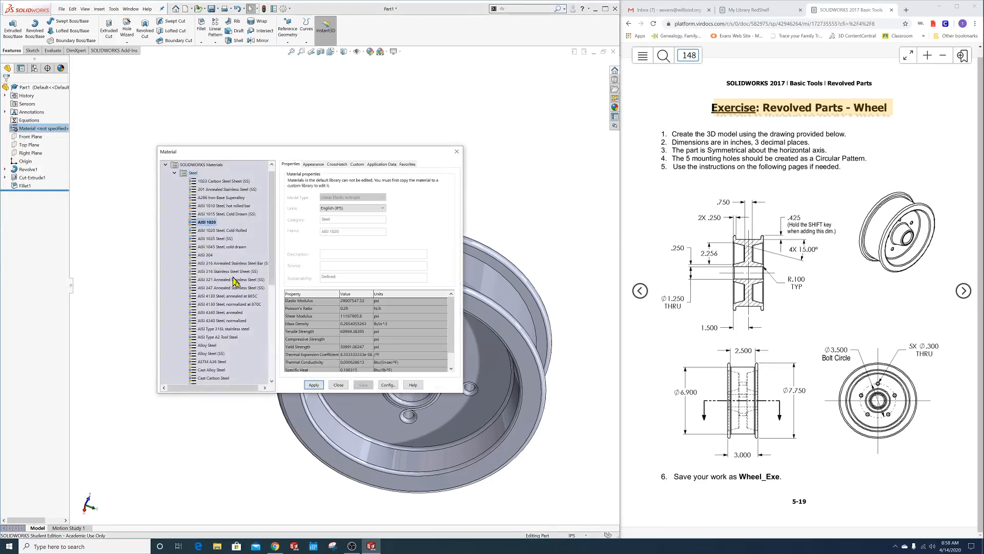
left_click(314, 385)
left_click(339, 385)
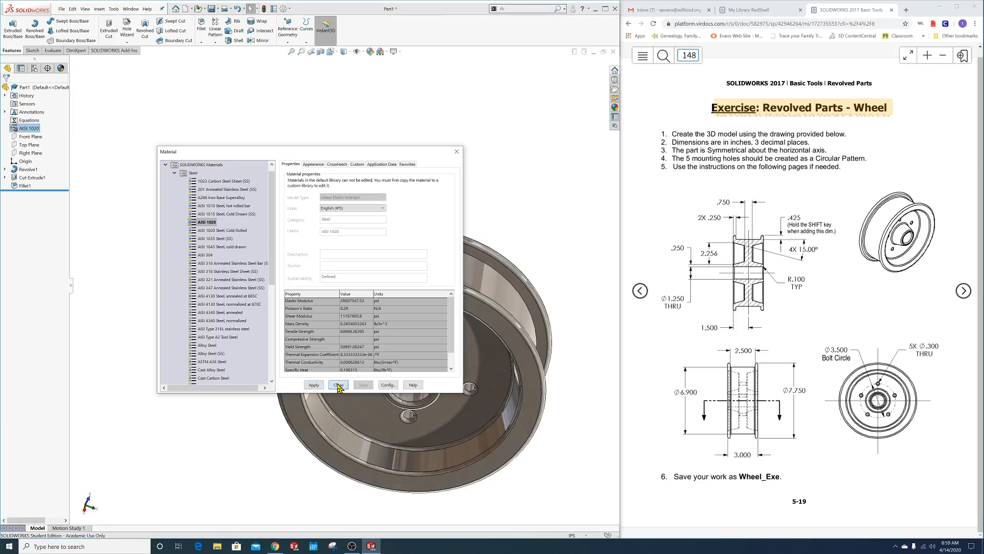
Show the wheel in isometric view and review its mass properties.
scroll(335, 379, "up", 3)
key("space")
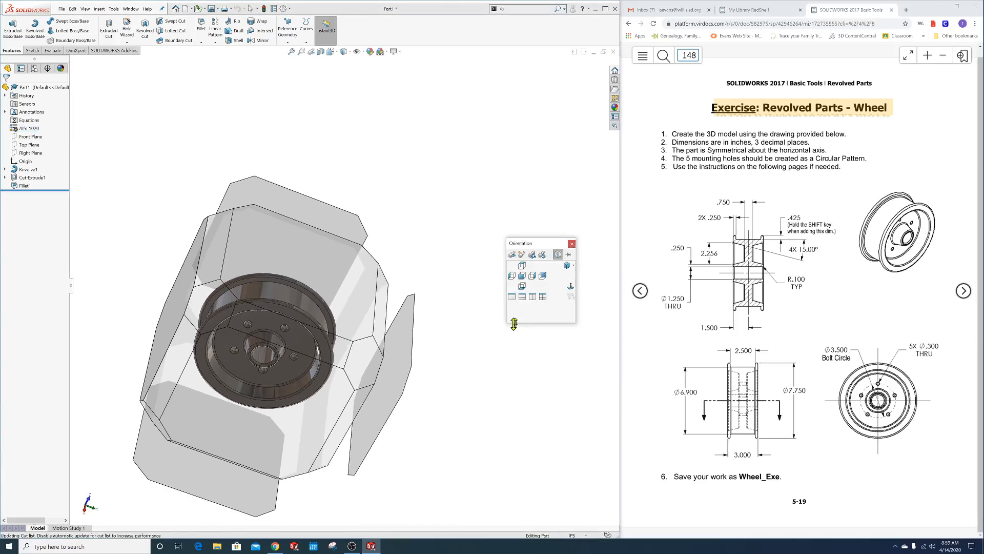
left_click(570, 272)
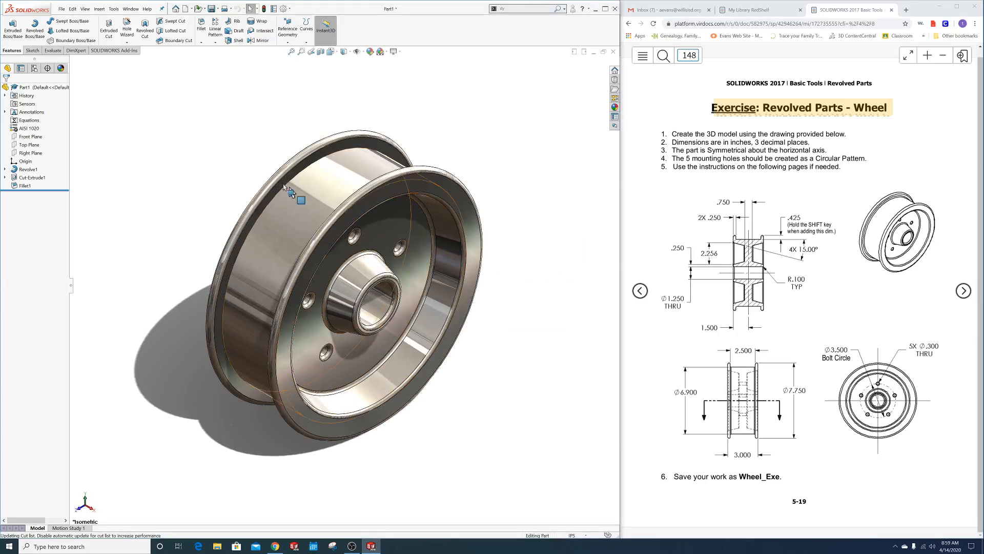
left_click(54, 51)
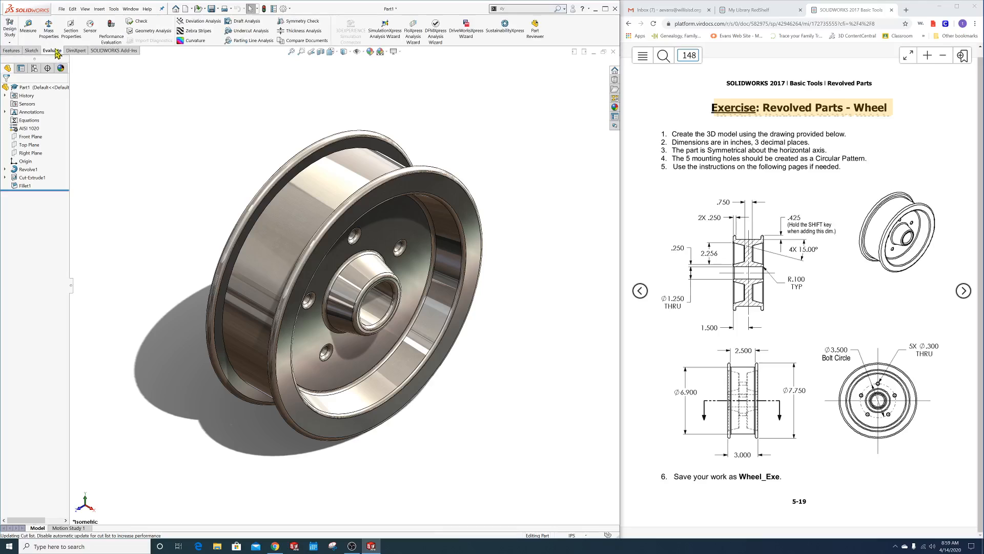
left_click(49, 28)
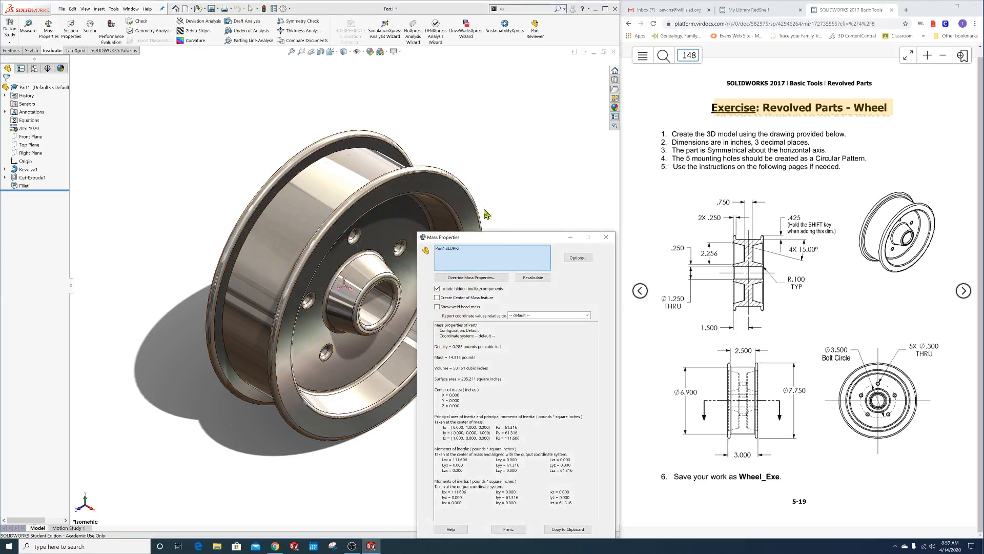
left_click_drag(508, 241, 162, 91)
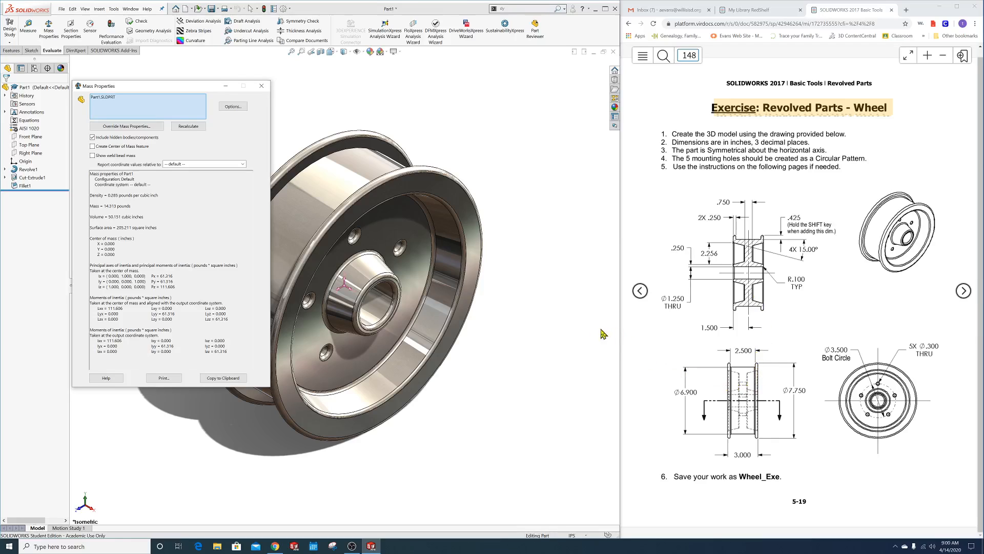
left_click(261, 86)
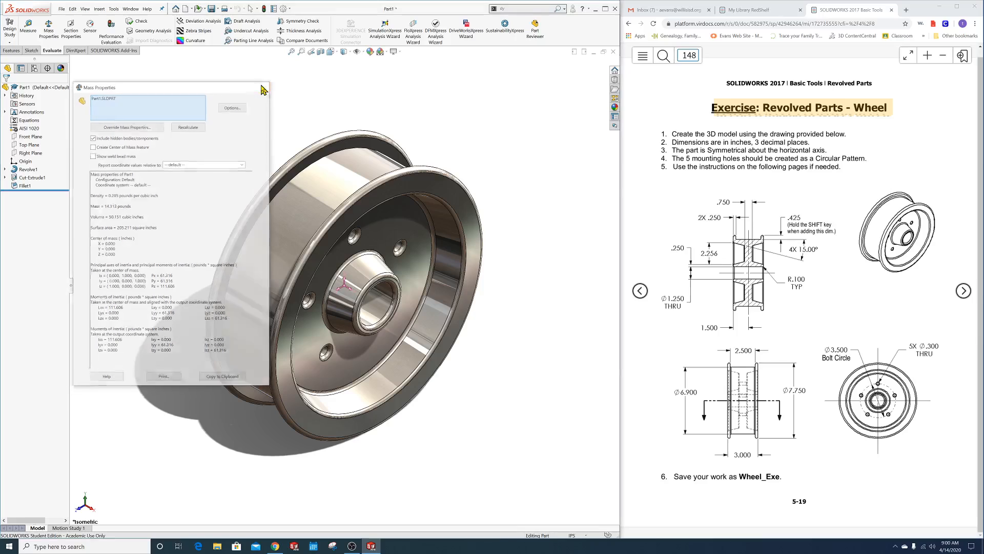
Fillet the two edges where the outer cylindrical surface meets the flanges with a 0.1 in radius.
mouse_move(231, 183)
middle_mouse_down()
mouse_move(257, 195)
mouse_move(248, 178)
middle_mouse_up()
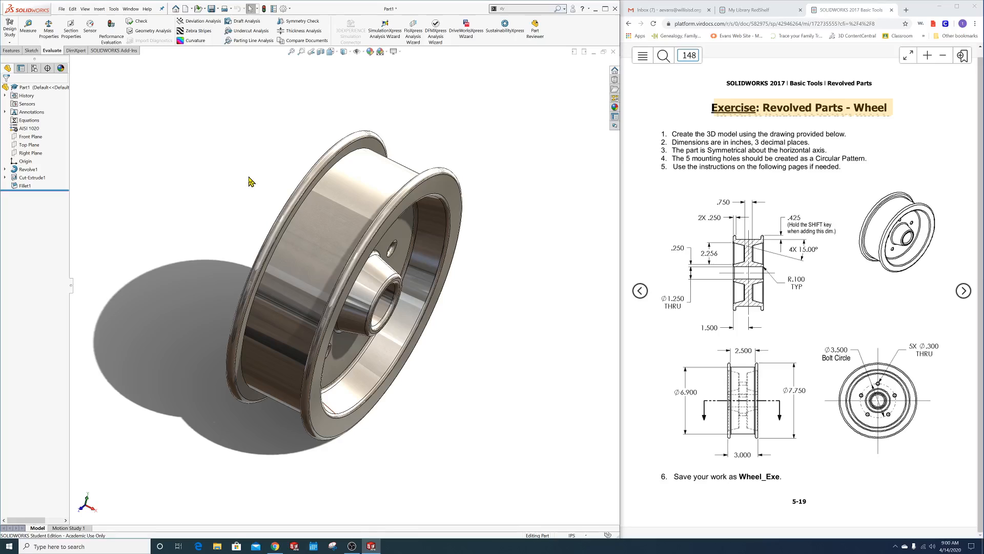
left_click(16, 52)
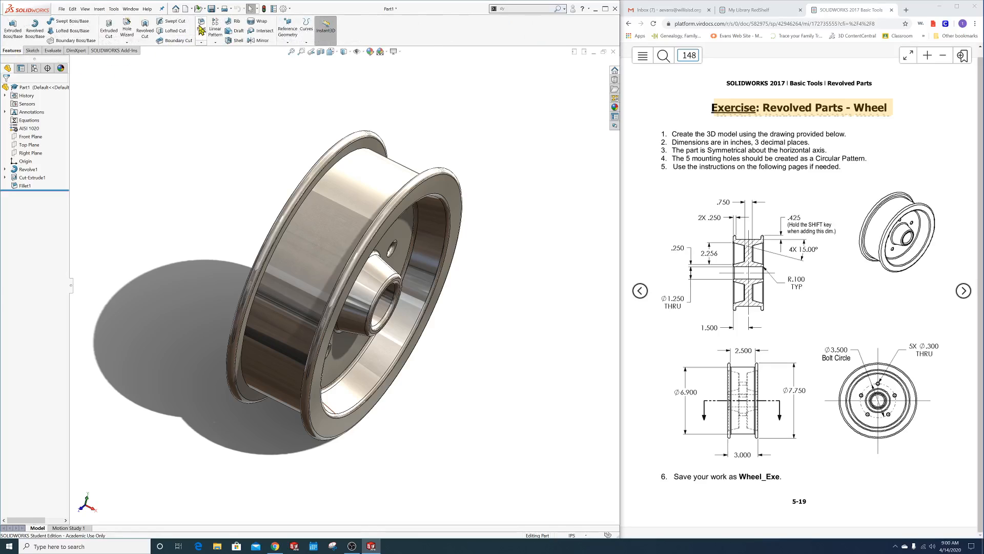
left_click(201, 30)
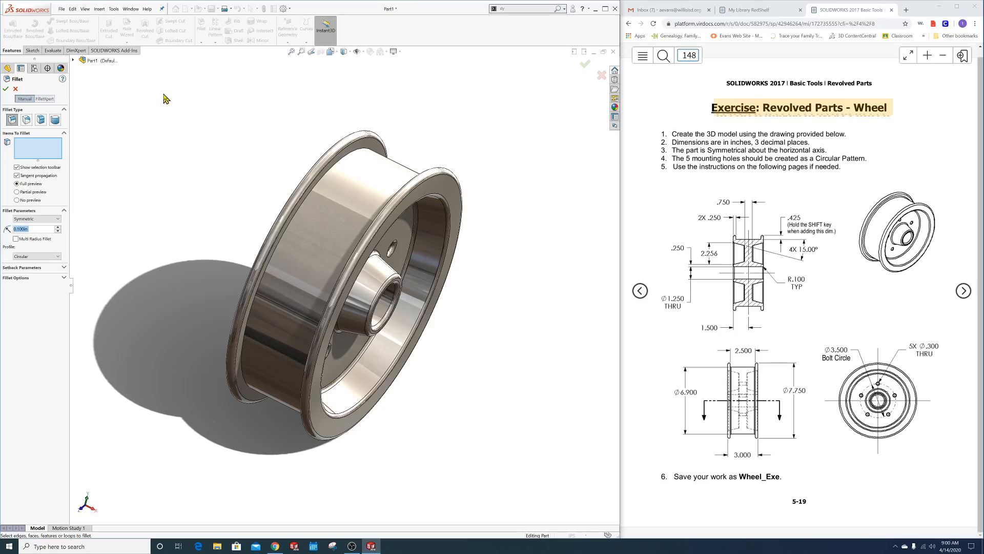
left_click(328, 177)
middle_click_drag(249, 201, 281, 232)
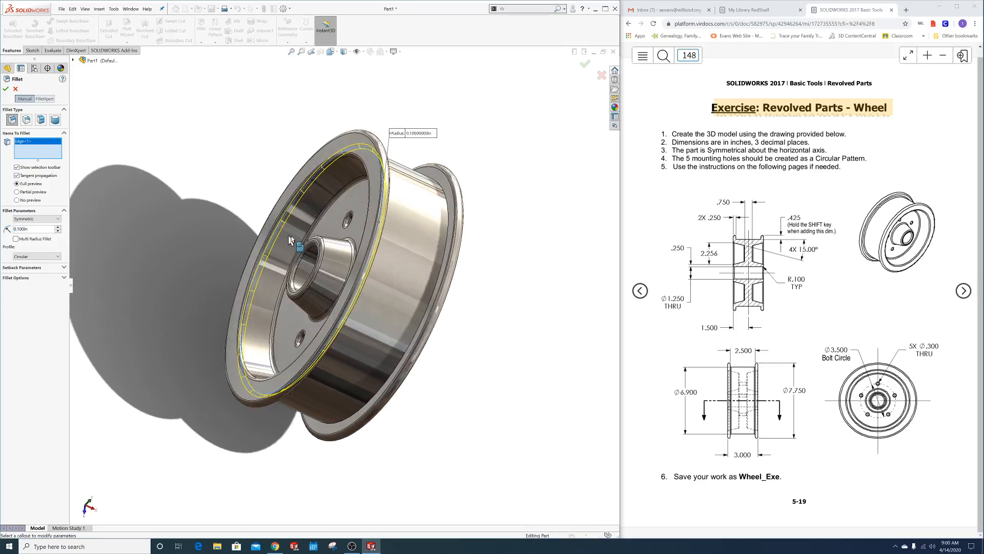
left_click(447, 244)
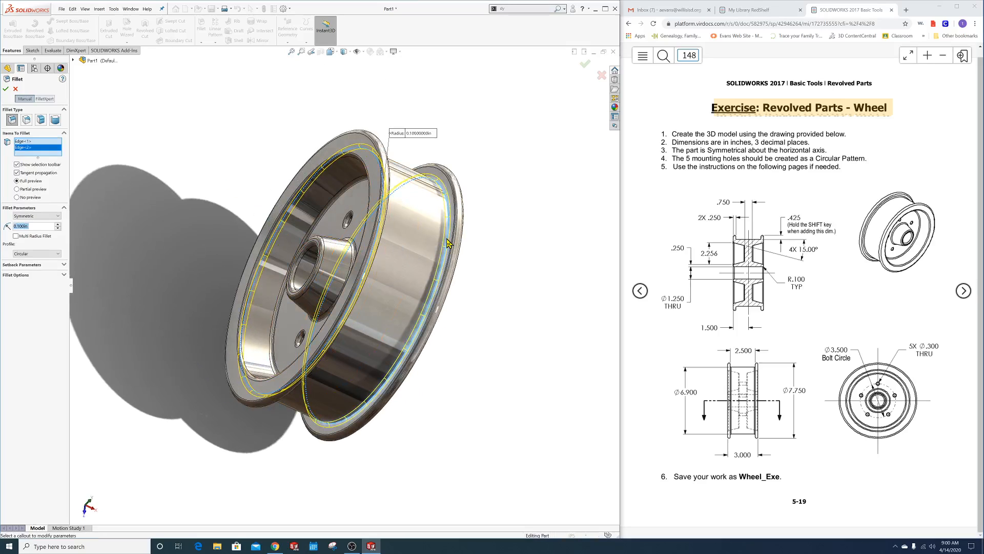
left_click(6, 91)
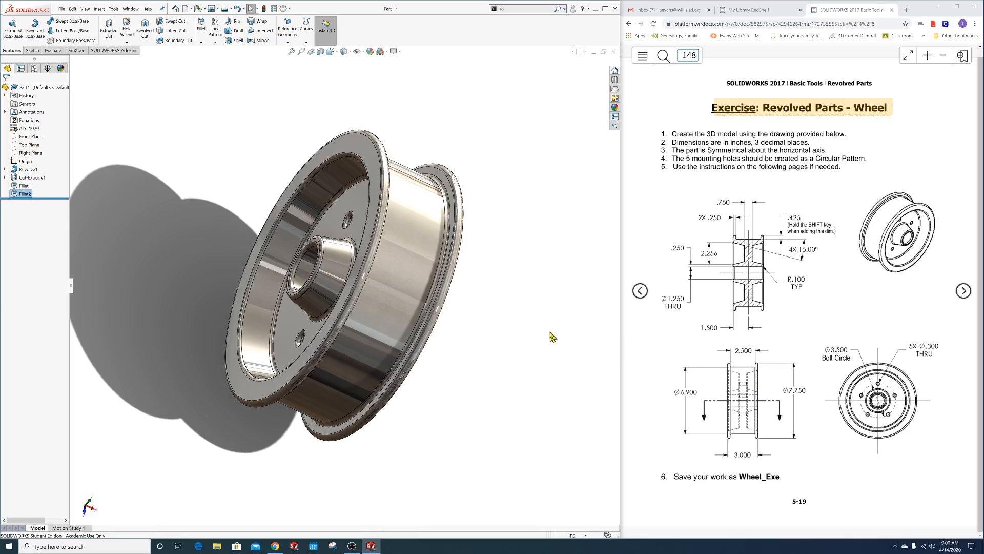
Display the wheel's front view with hidden lines visible to compare it with the exercise drawing.
key("space")
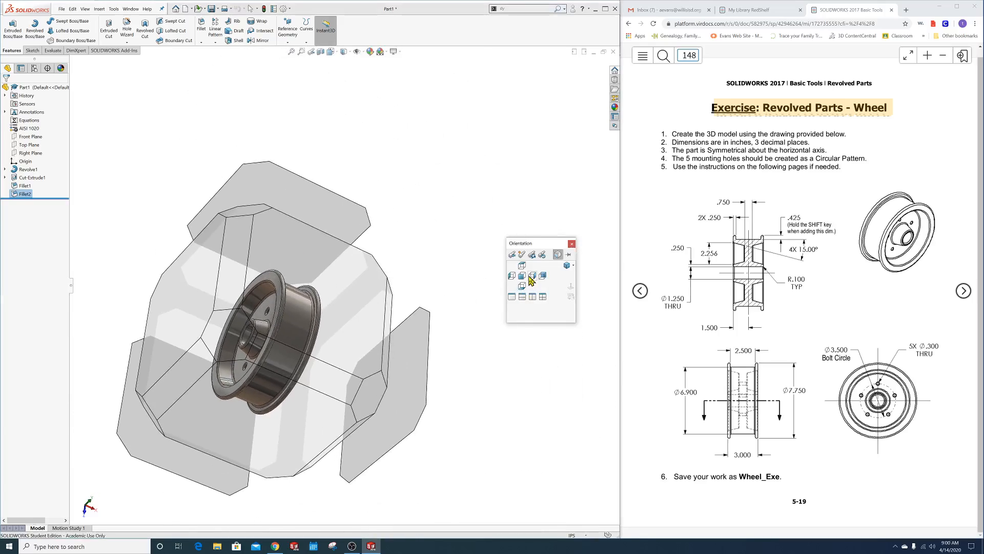
left_click(522, 276)
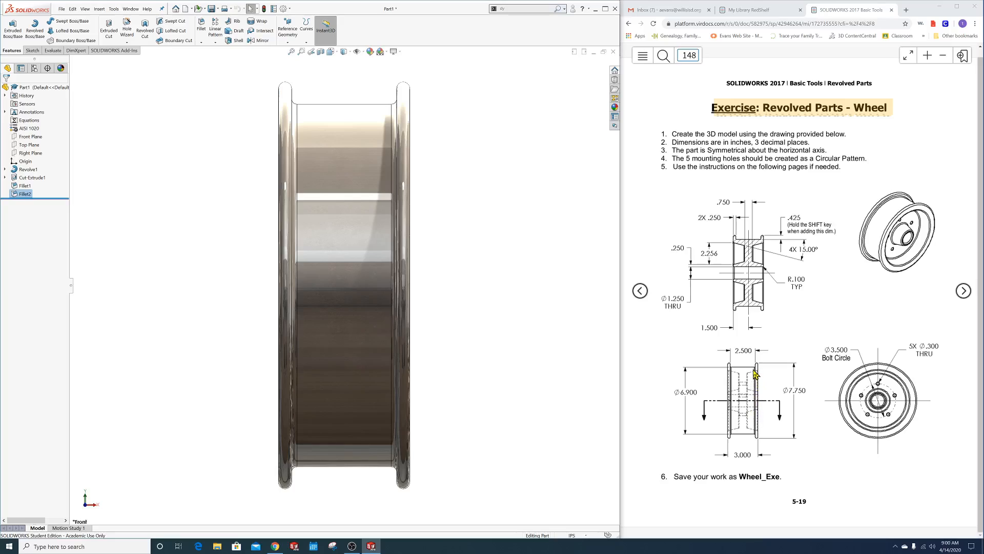
left_click(363, 51)
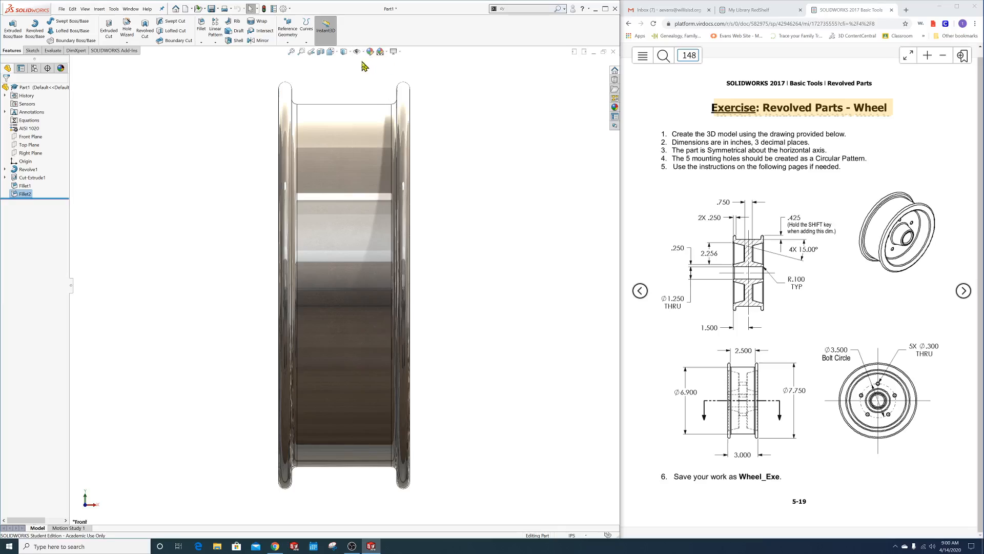
left_click(345, 51)
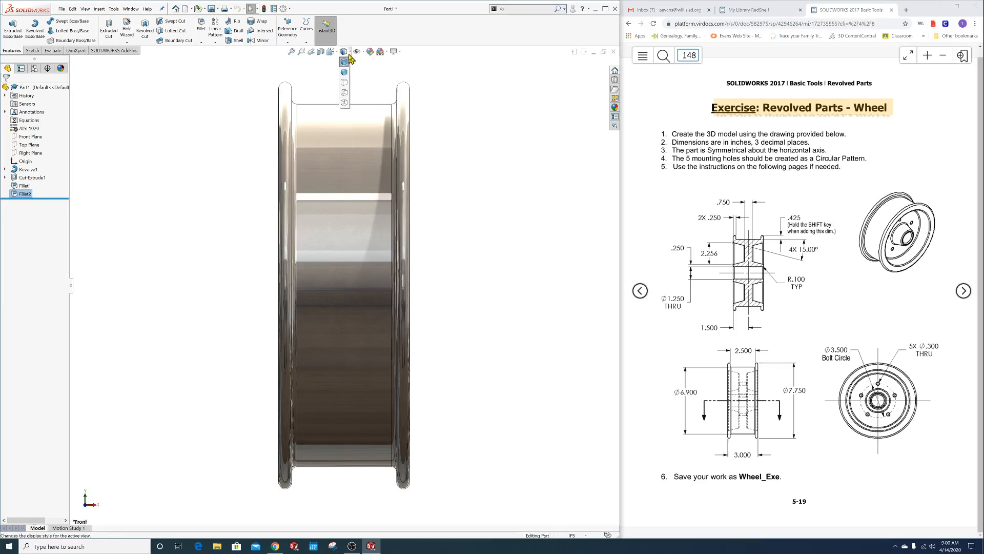
left_click(345, 93)
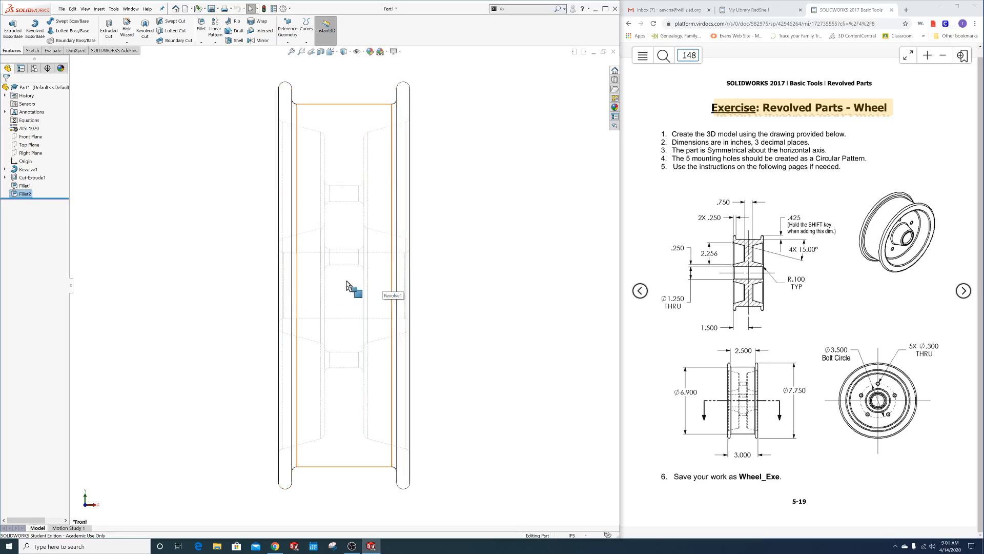
Restore the isometric view shaded with edges and recalculate the wheel's mass properties.
key("space")
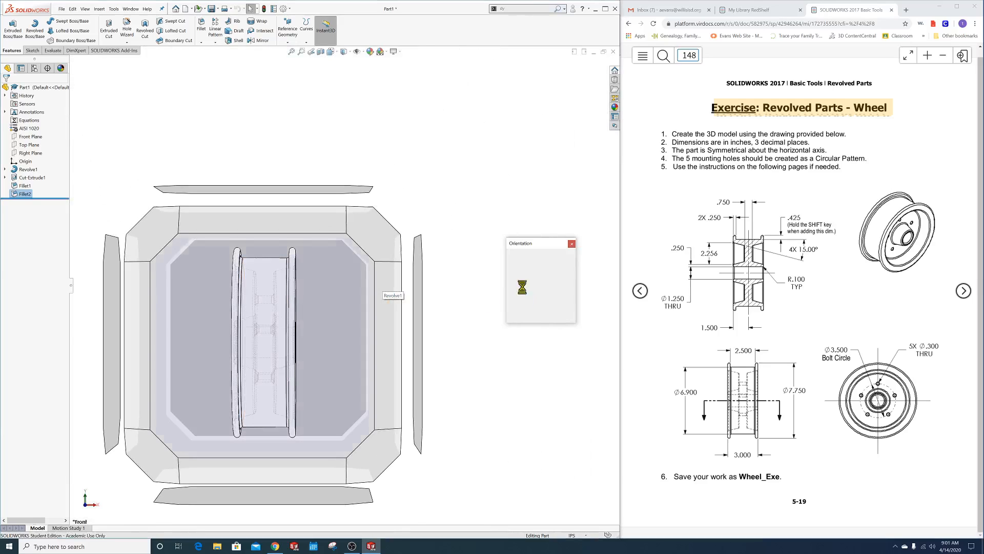
left_click(566, 266)
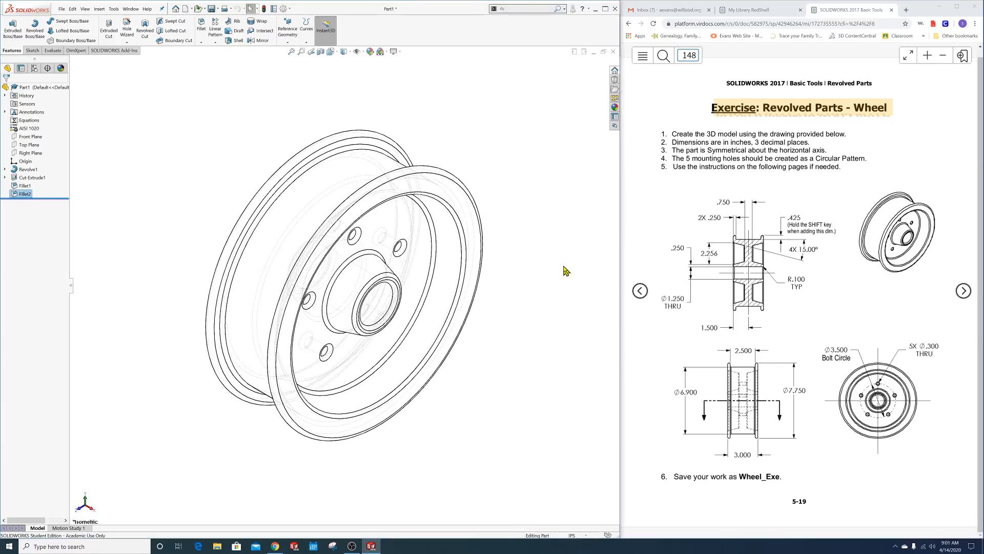
left_click(344, 51)
left_click(346, 67)
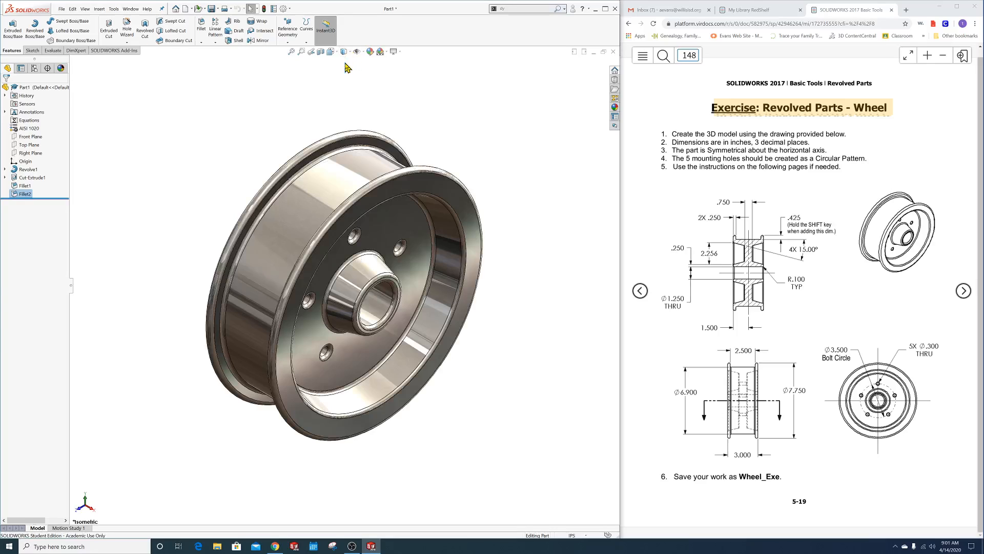
left_click(53, 50)
left_click(48, 28)
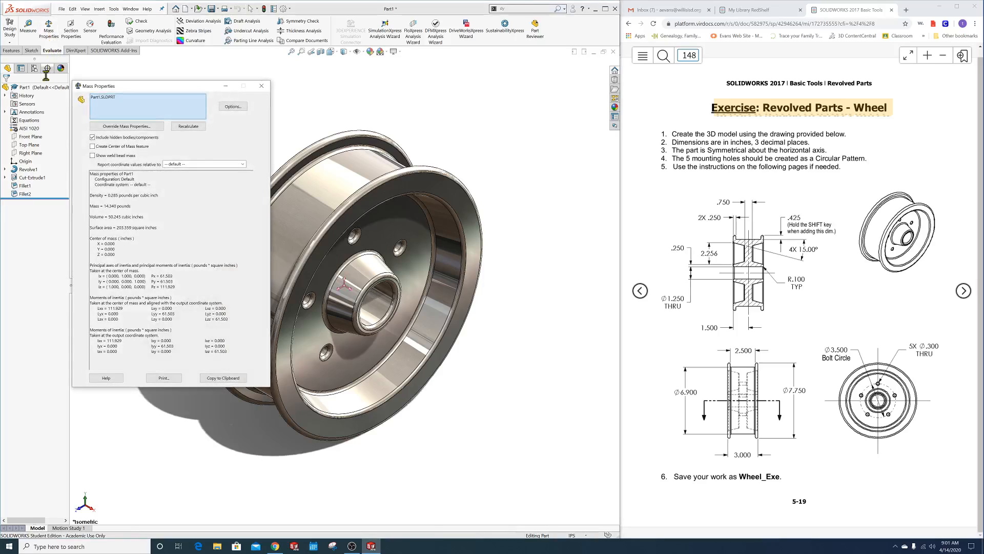